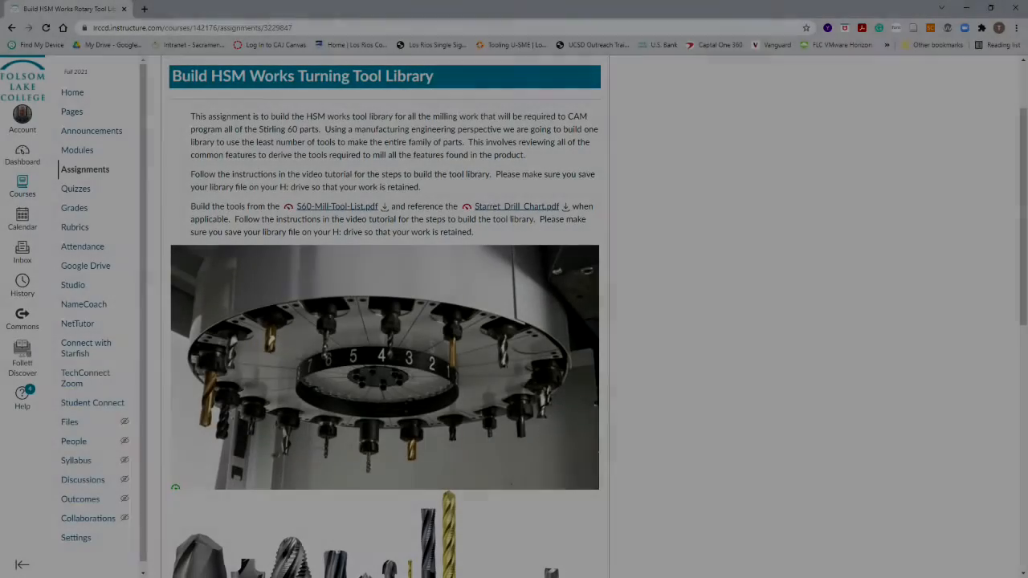
Read through the Build HSM Works Rotary Tool Library assignment, including its reference files and the Lab Assignment steps.
scroll(430, 175, up, 2)
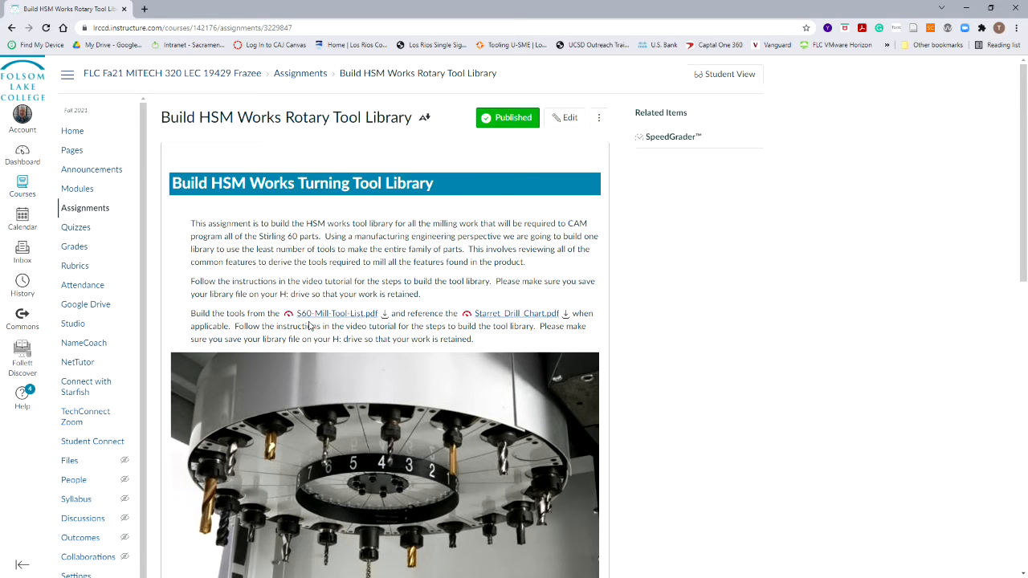
scroll(309, 326, down, 3)
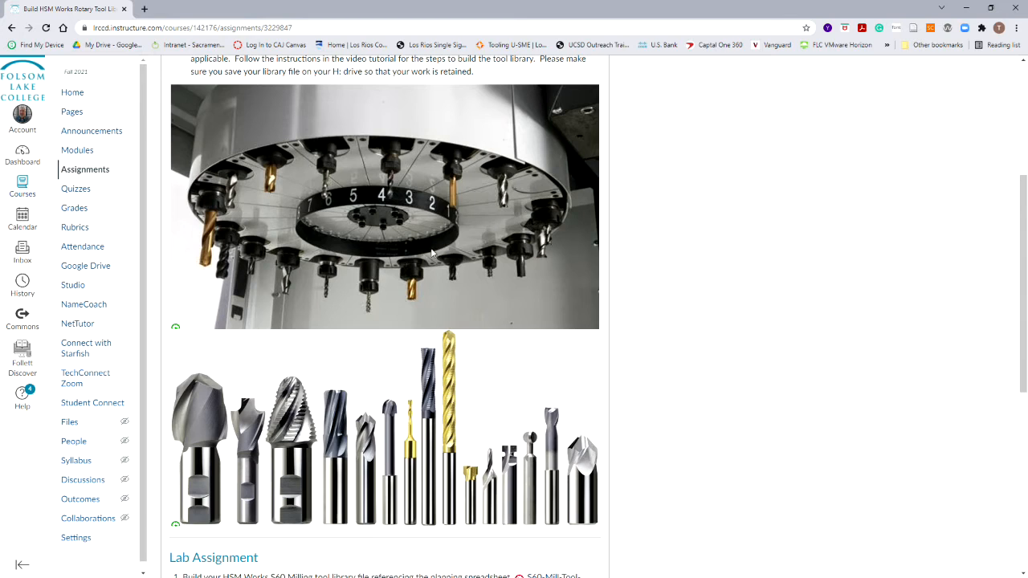
scroll(431, 253, up, 1)
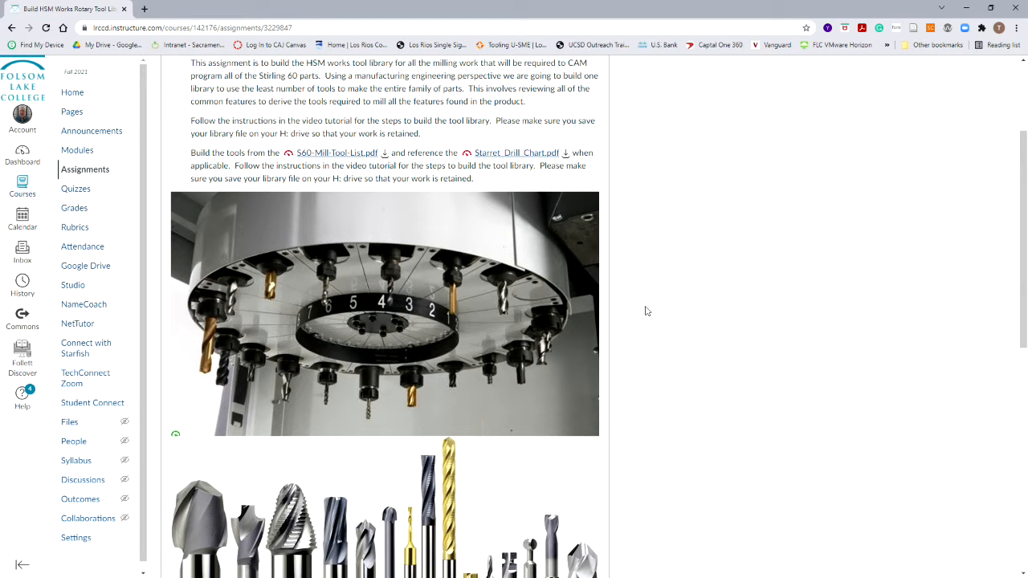
scroll(656, 306, down, 3)
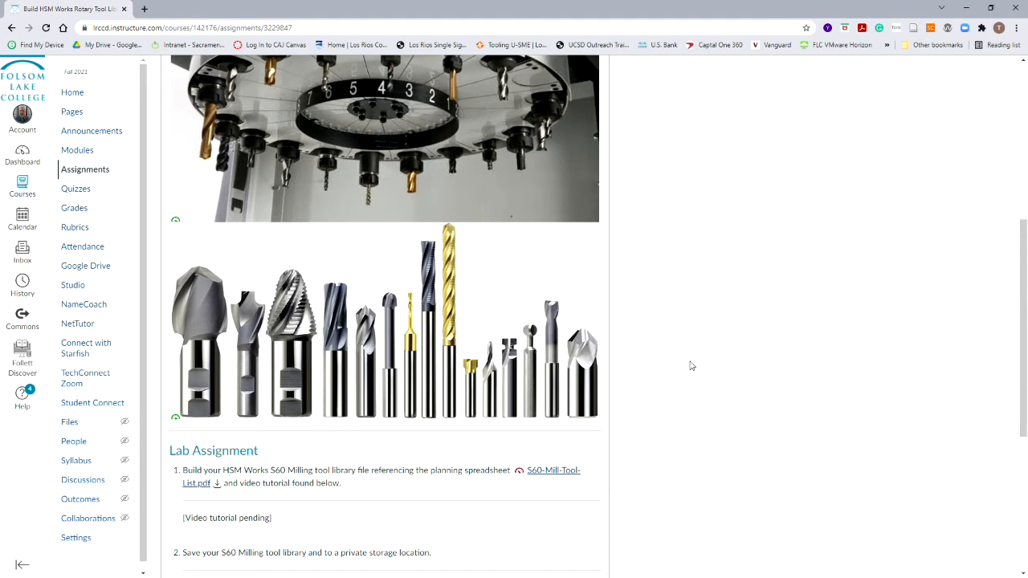
scroll(690, 366, down, 1)
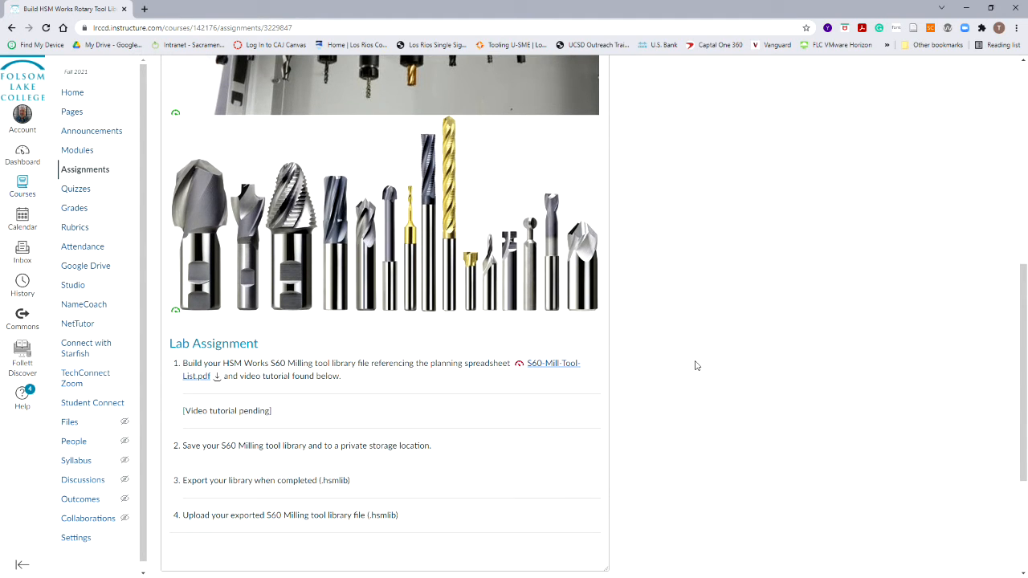
scroll(697, 366, up, 5)
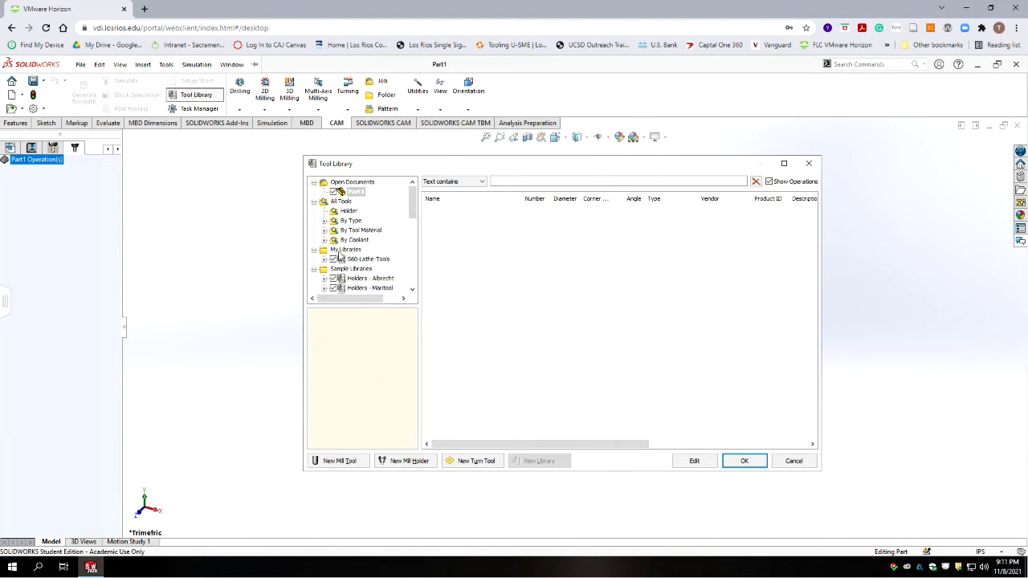
Create a new tool library named S60-Mill-Tools under My Libraries.
click(346, 250)
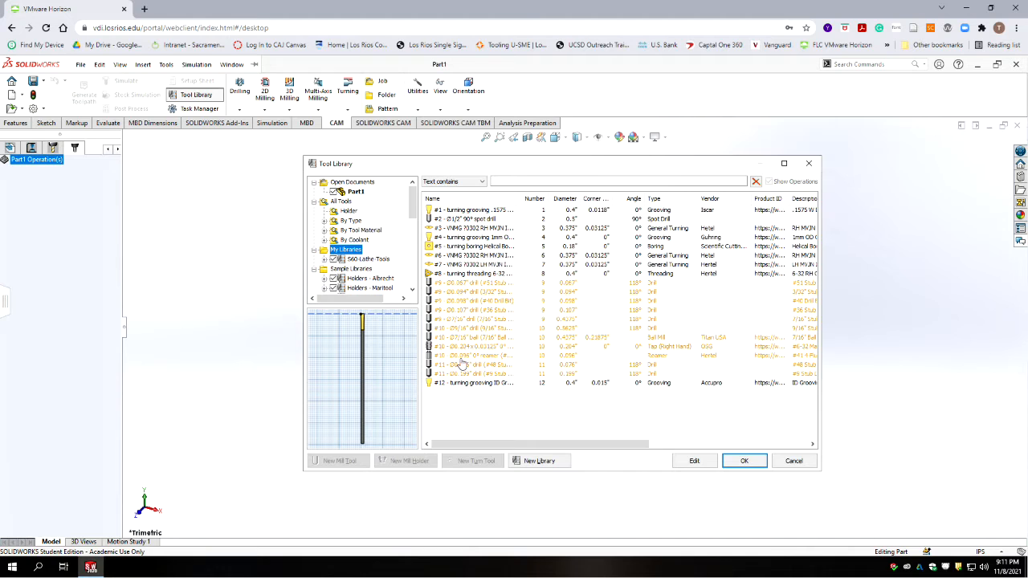
right_click(342, 252)
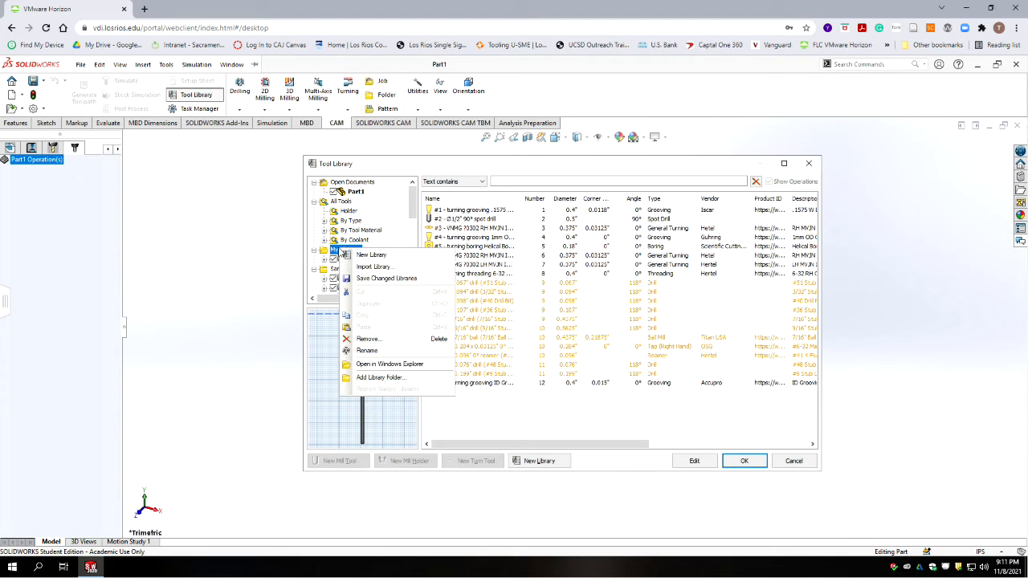
click(360, 256)
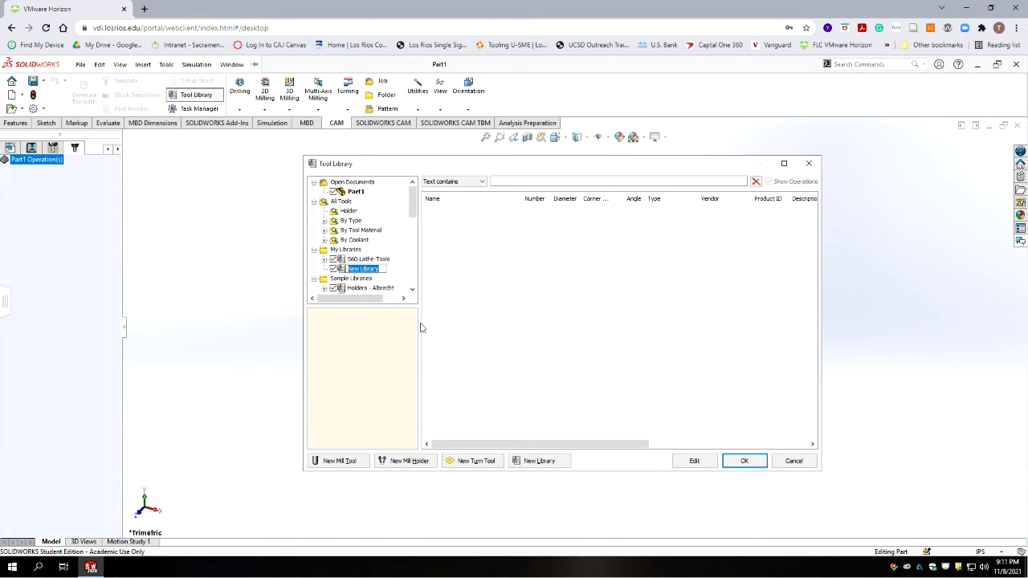
text(560 Mill-Tools)
click(367, 259)
click(365, 268)
Copy the 1/2" 90° spot drill, the 0.107" #36 drill and the #6-32 tap from S60-Lathe-Tools into S60-Mill-Tools.
click(363, 261)
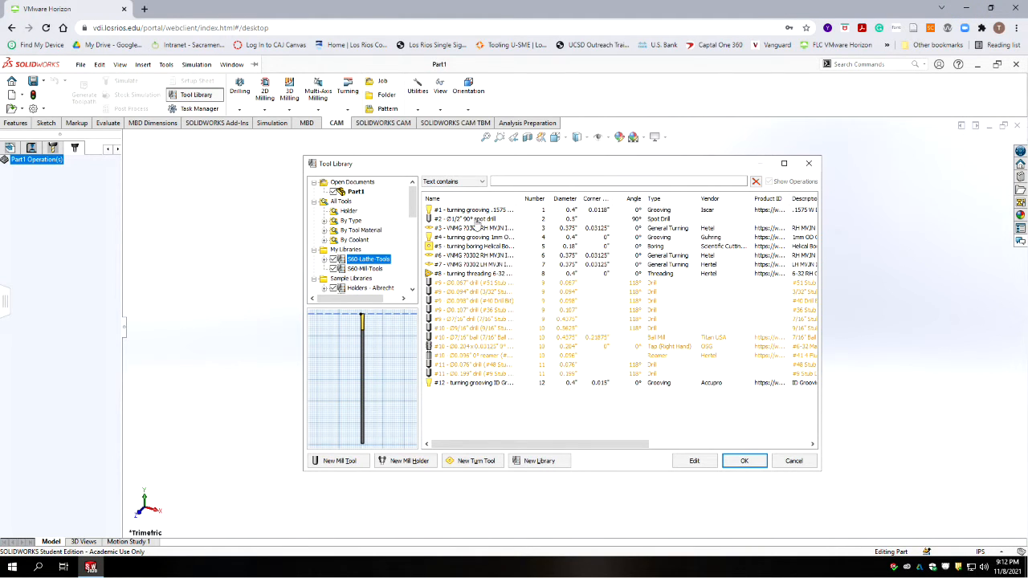
click(477, 219)
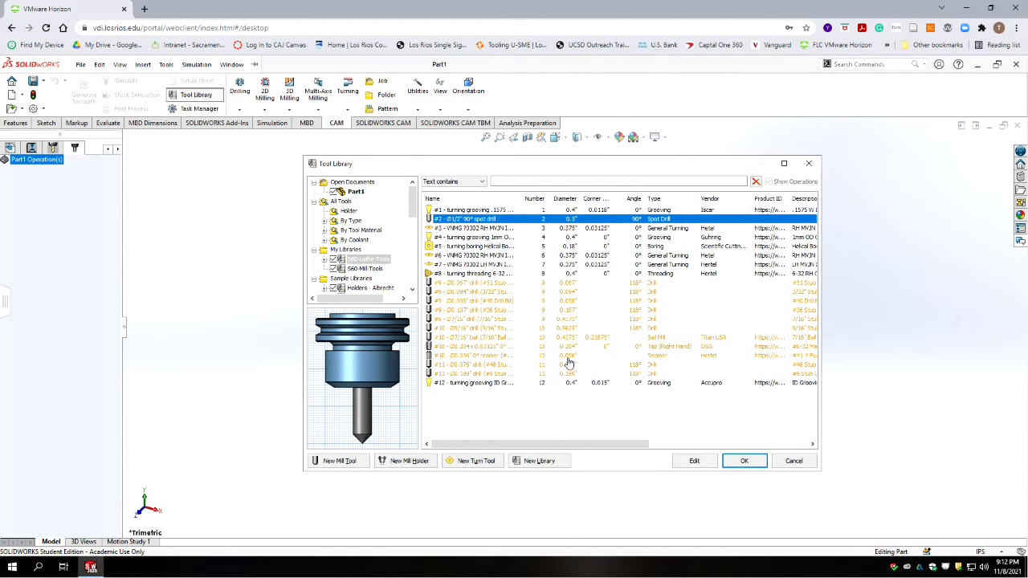
click(500, 347)
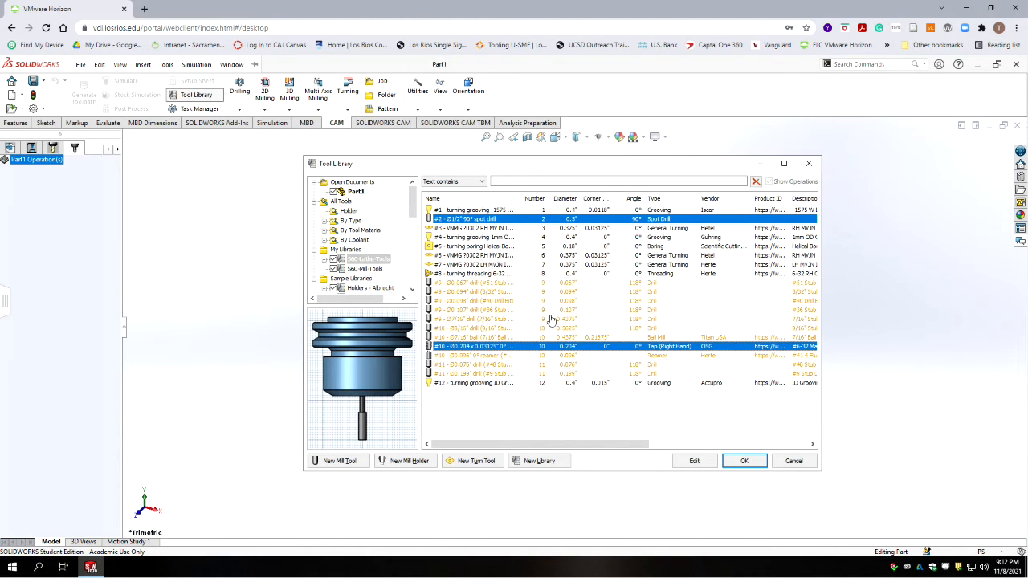
ctrl+click(474, 310)
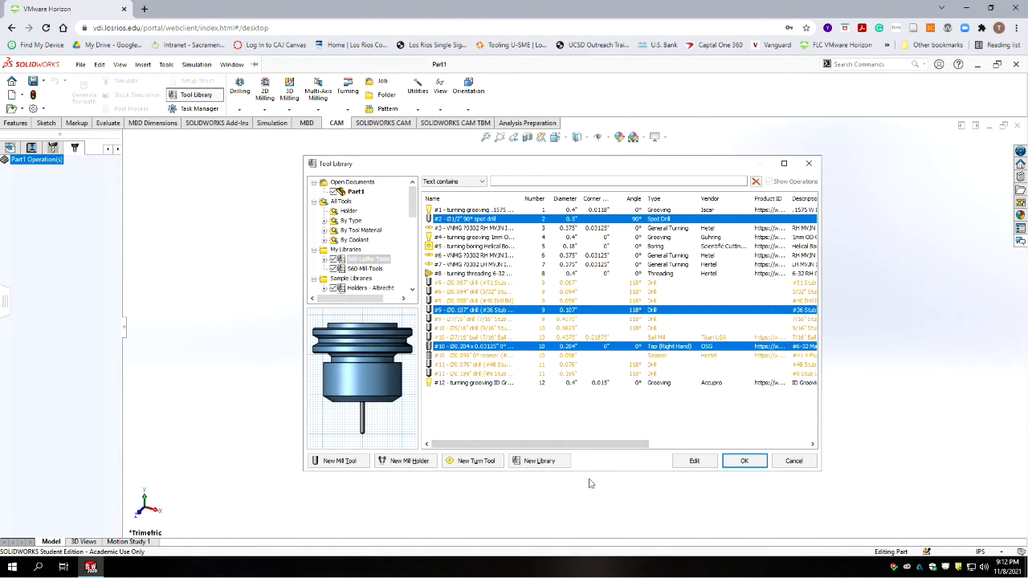
right_click(458, 311)
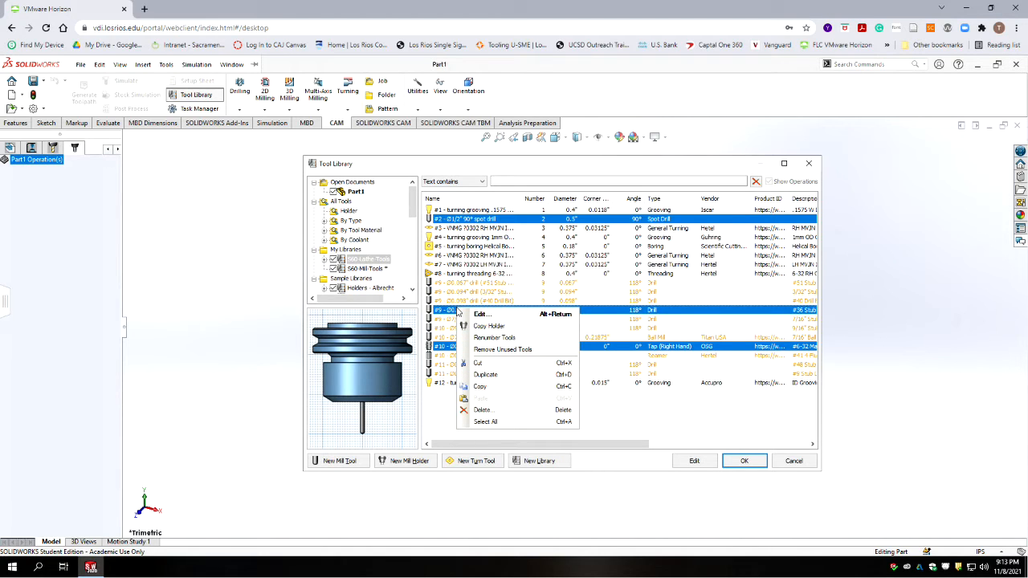
click(489, 387)
click(366, 268)
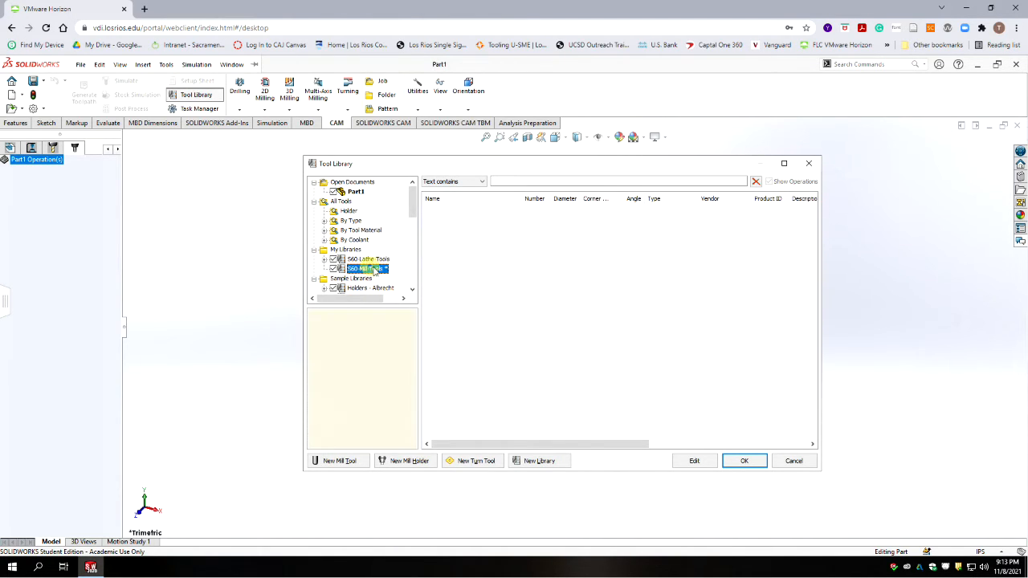
right_click(469, 257)
click(496, 321)
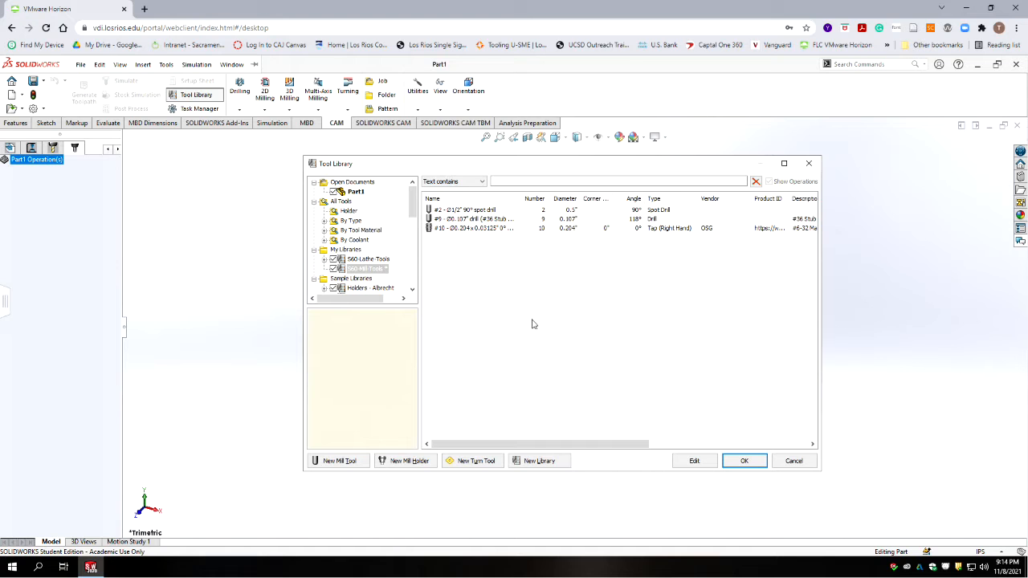
Renumber the 1/2" 90° spot drill in S60-Mill-Tools to 6, per the S60-Mill-Tool-List, and turn on its Live tool option.
click(474, 211)
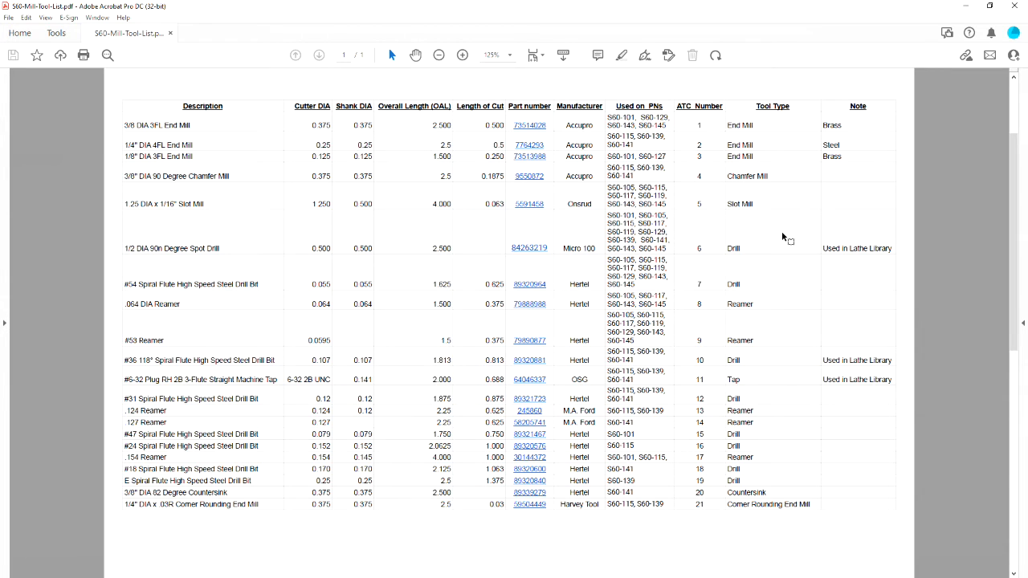
click(966, 6)
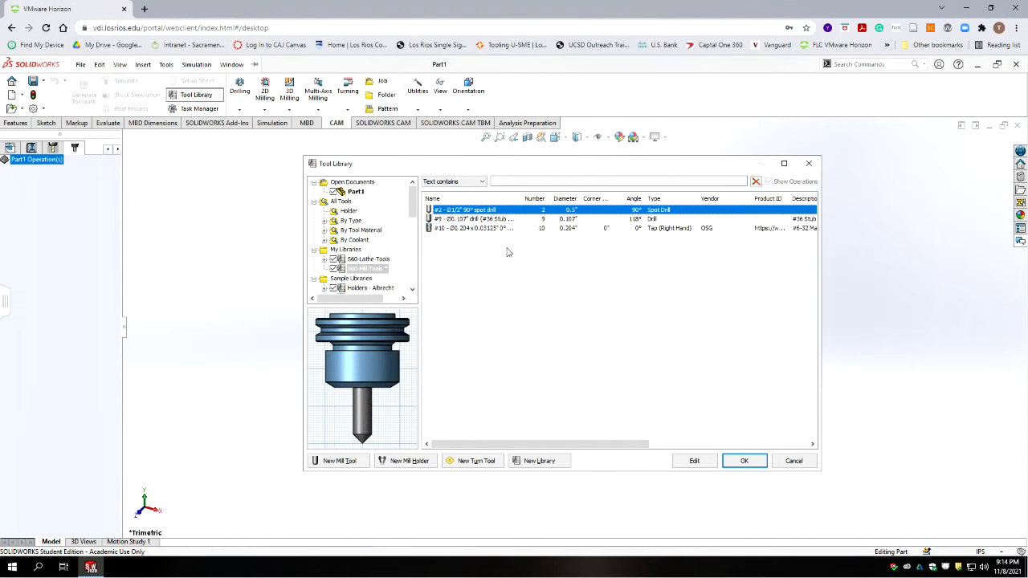
right_click(468, 212)
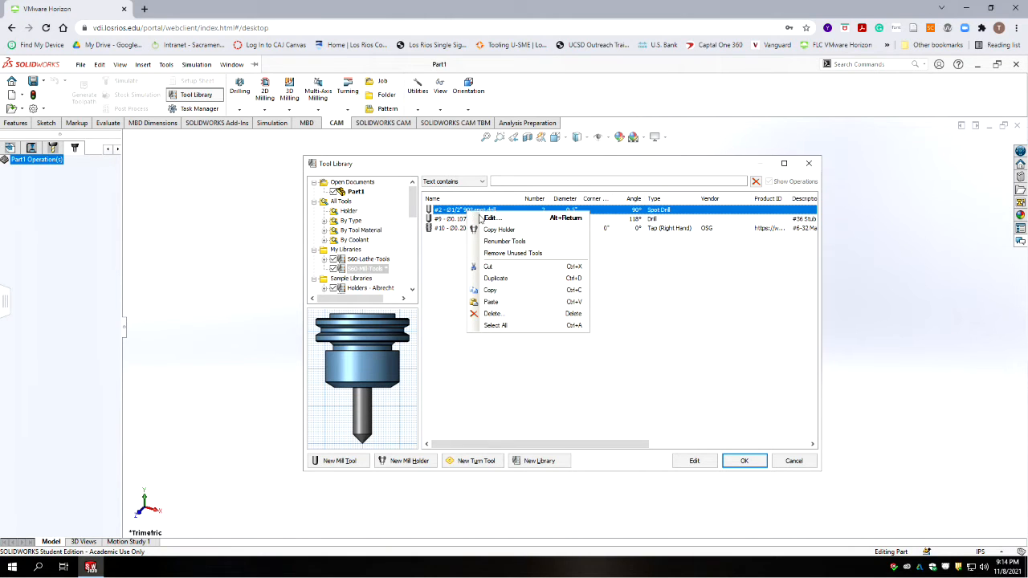
click(493, 218)
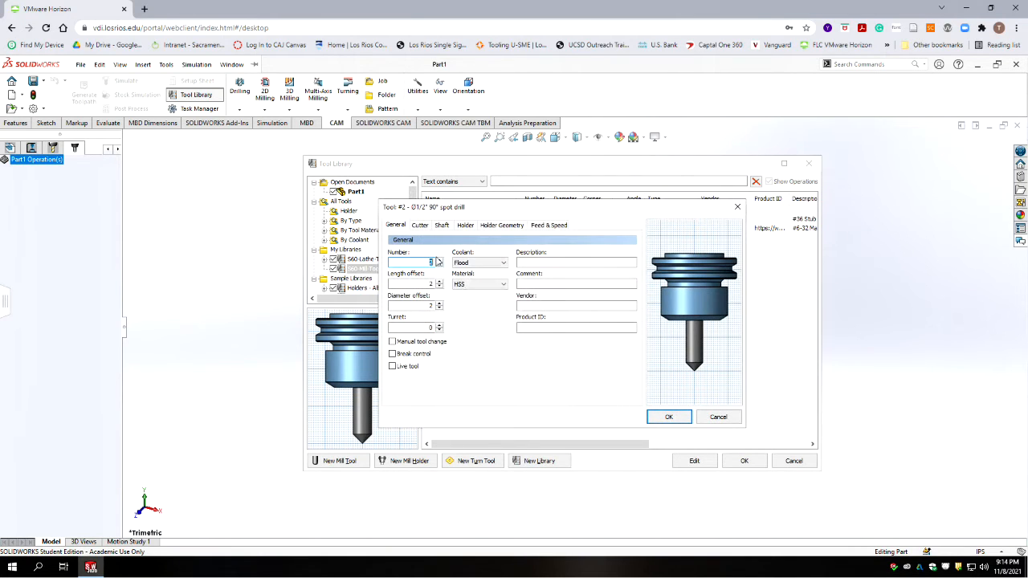
text(6)
click(393, 367)
click(666, 423)
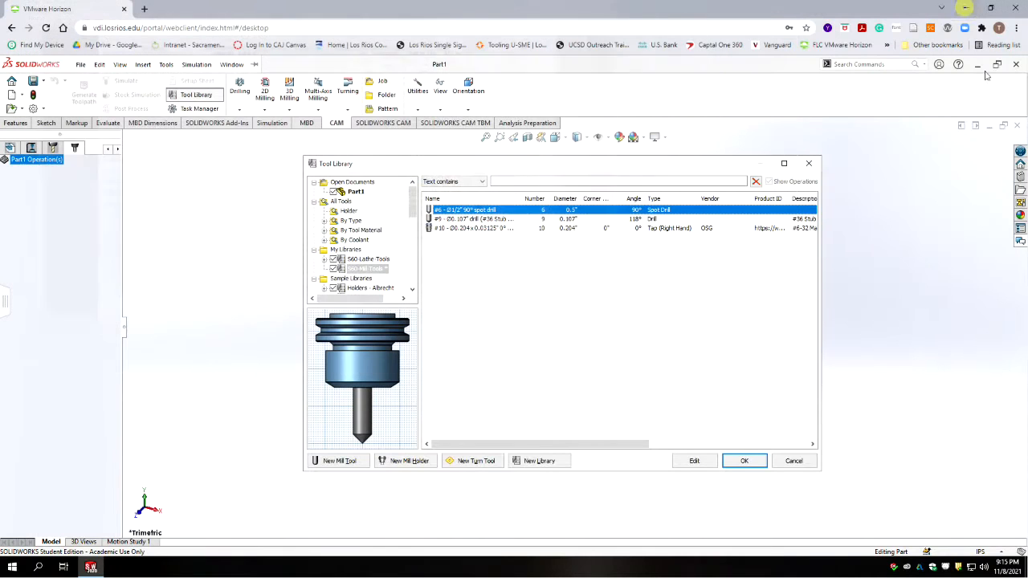
Renumber the 0.107" #36 stub drill in S60-Mill-Tools to 10 and turn on its Live tool option.
click(965, 7)
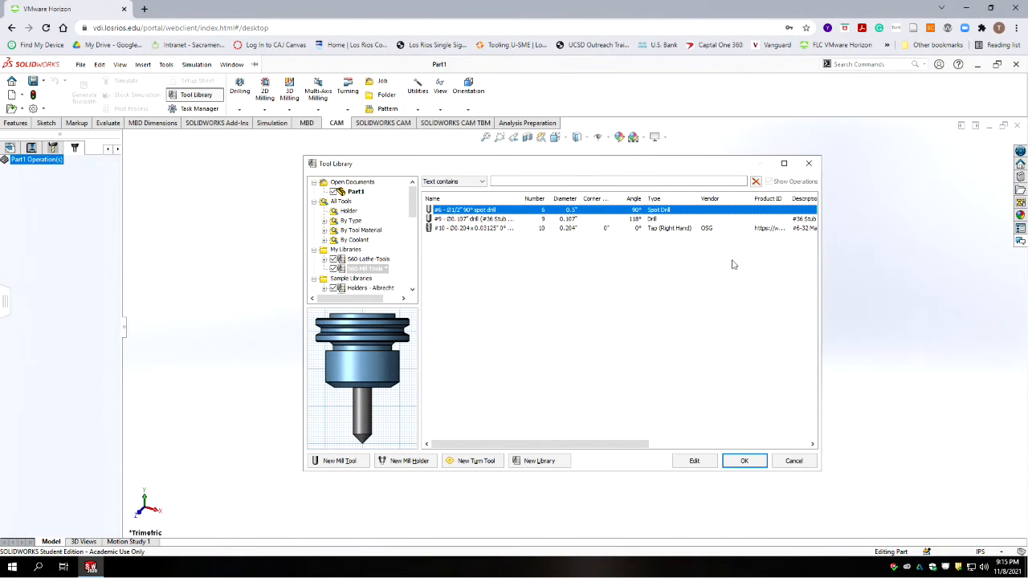
click(448, 222)
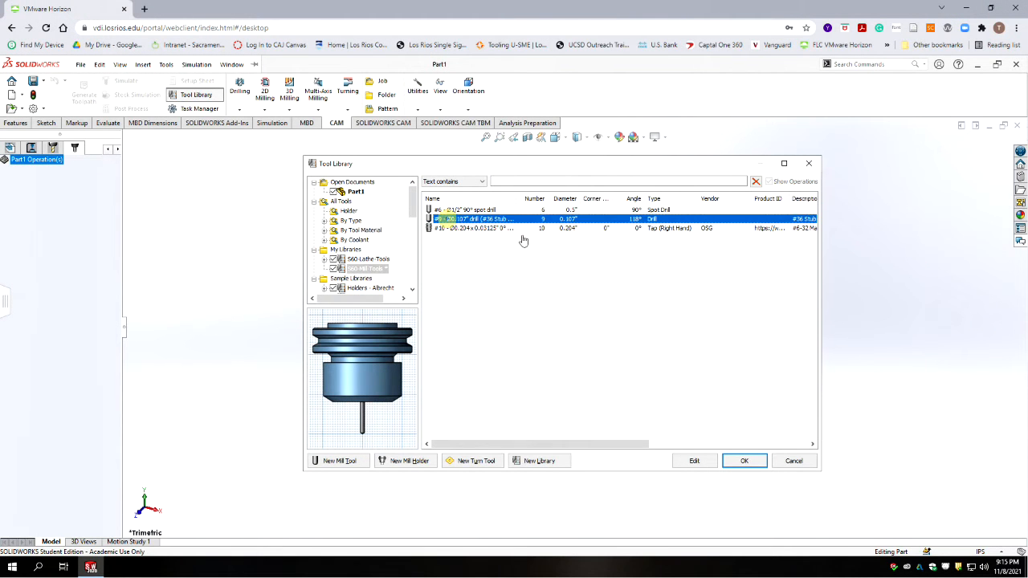
right_click(470, 223)
click(578, 320)
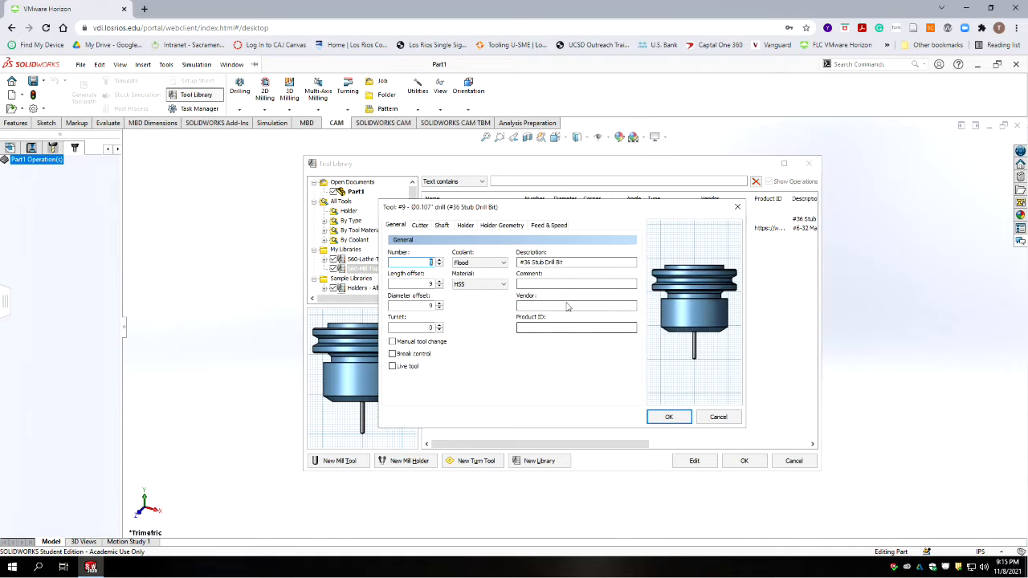
click(439, 260)
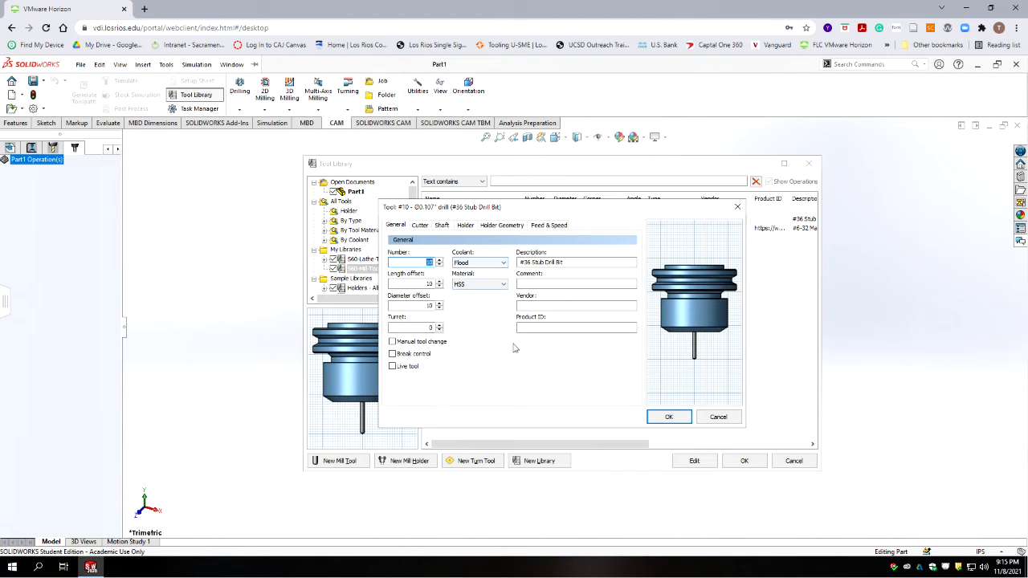
click(393, 366)
click(667, 417)
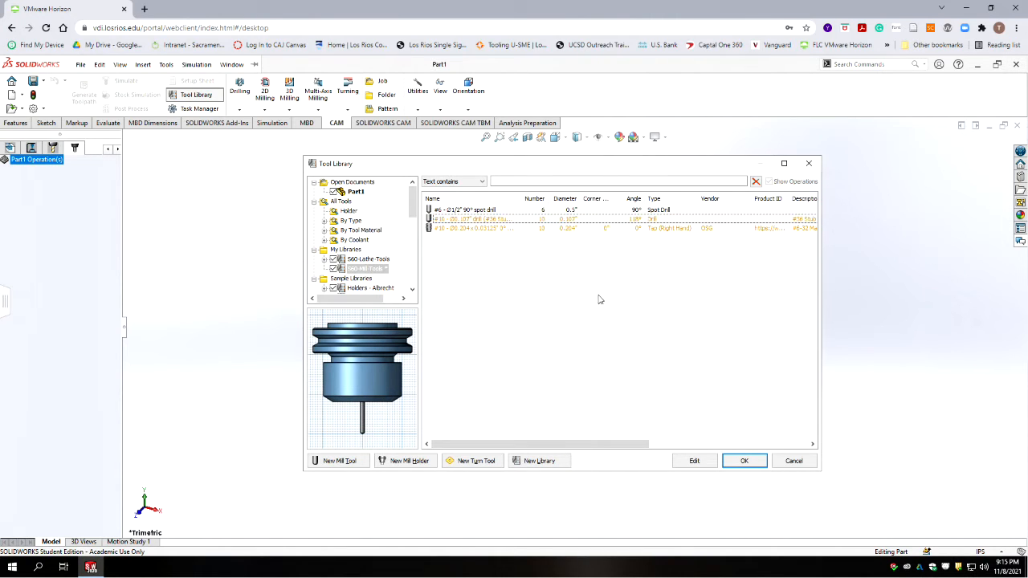
Renumber the #6-32 machine tap in S60-Mill-Tools to 11 and turn on its Live tool option.
click(461, 230)
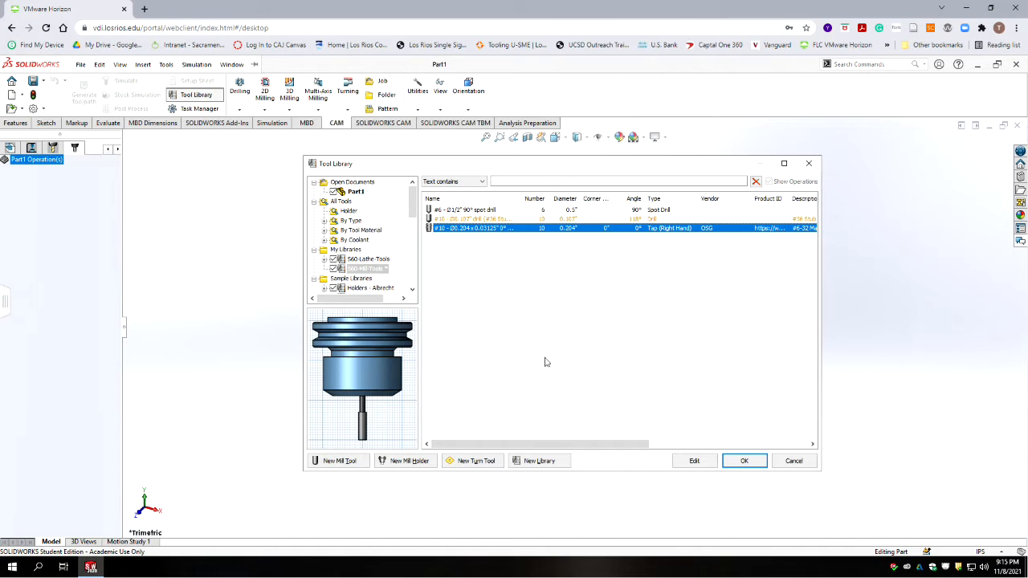
right_click(475, 232)
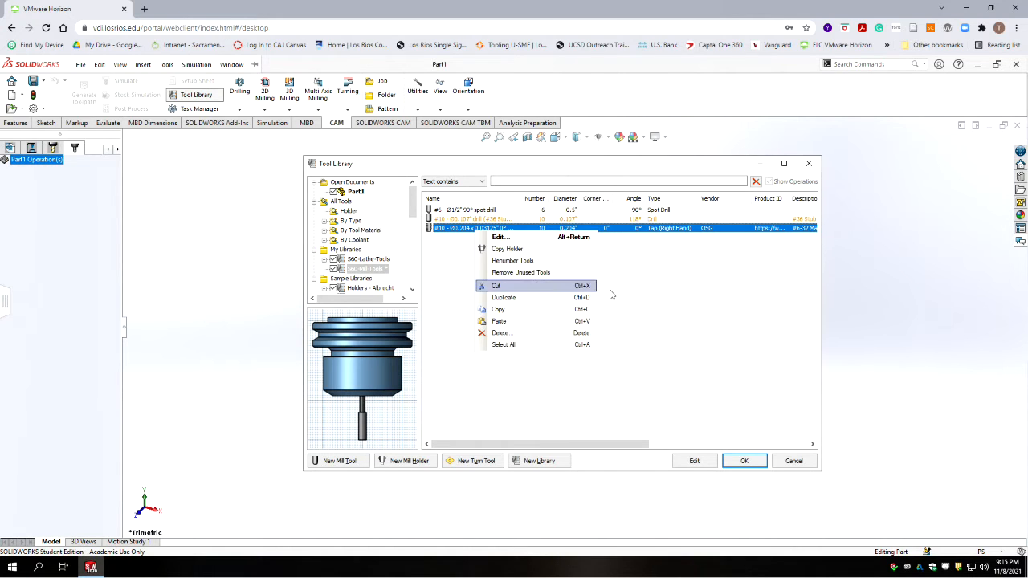
click(499, 237)
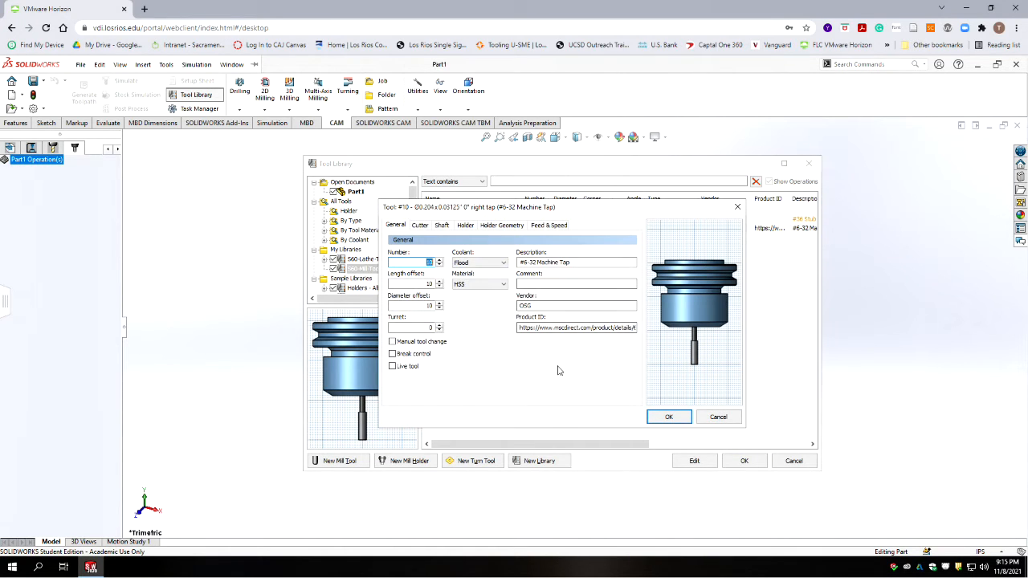
text(9)
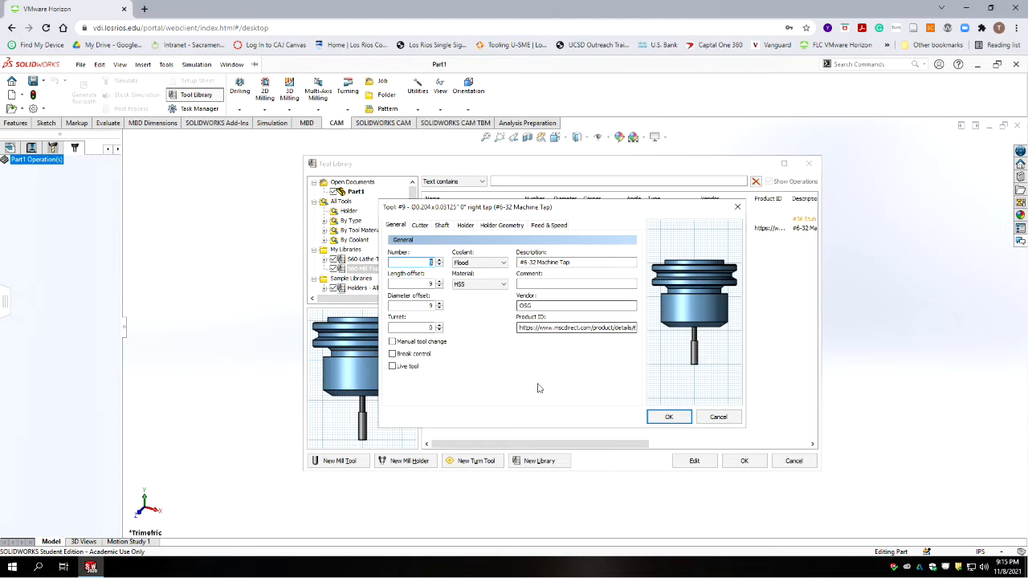
click(439, 259)
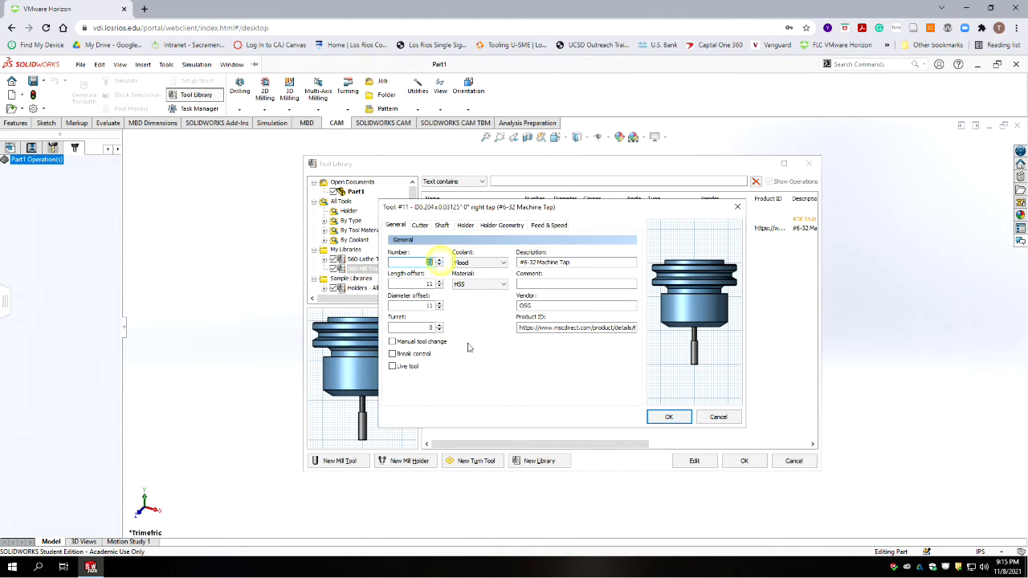
click(392, 366)
click(671, 416)
click(610, 339)
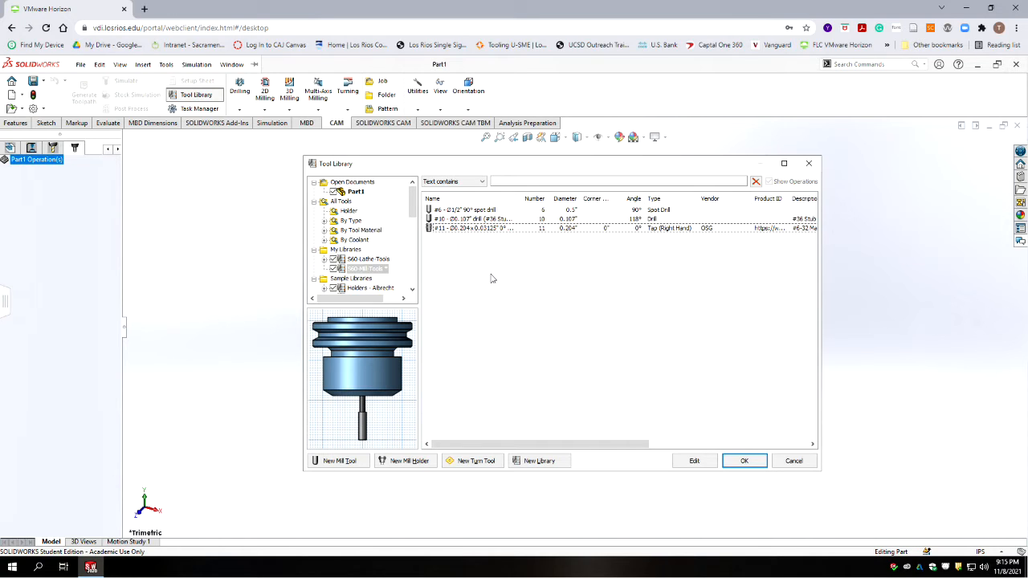
Accept the tool library changes and reopen the Tool Library at S60-Mill-Tools.
click(748, 463)
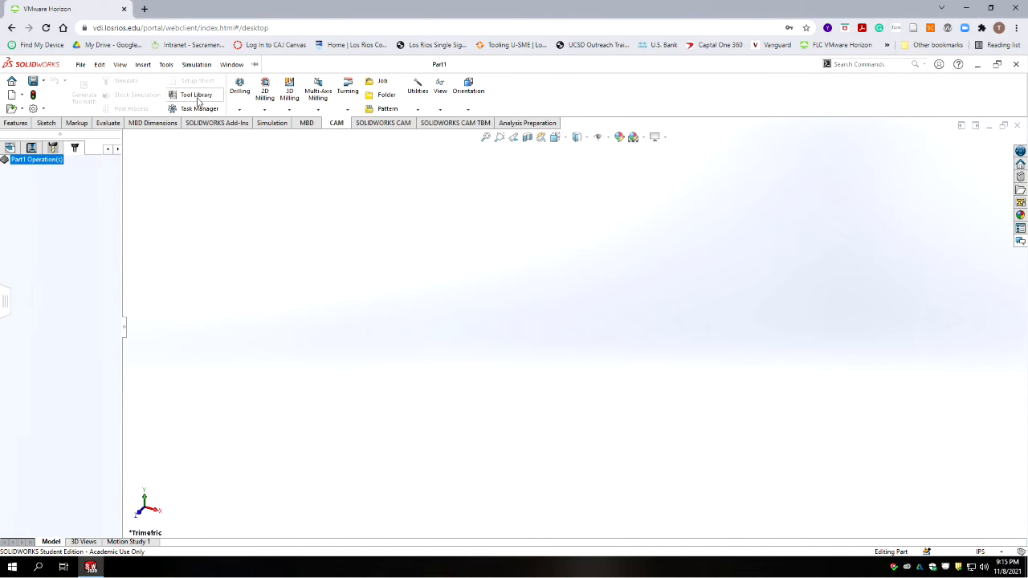
click(197, 96)
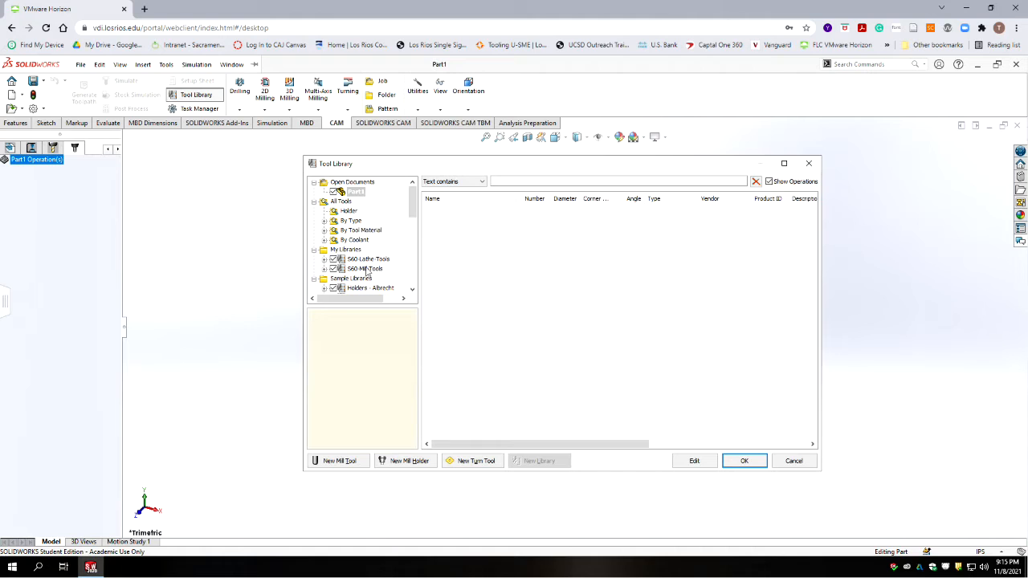
click(368, 270)
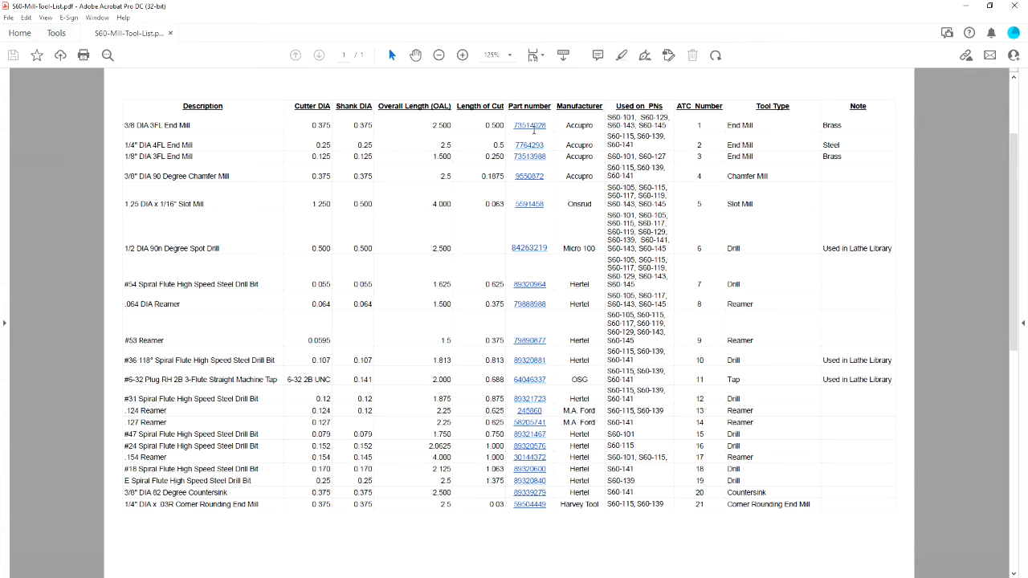
Open the MSC product page for the 3/8 DIA 3FL End Mill from the tool list, copy its web address and return to VMware Horizon.
click(530, 126)
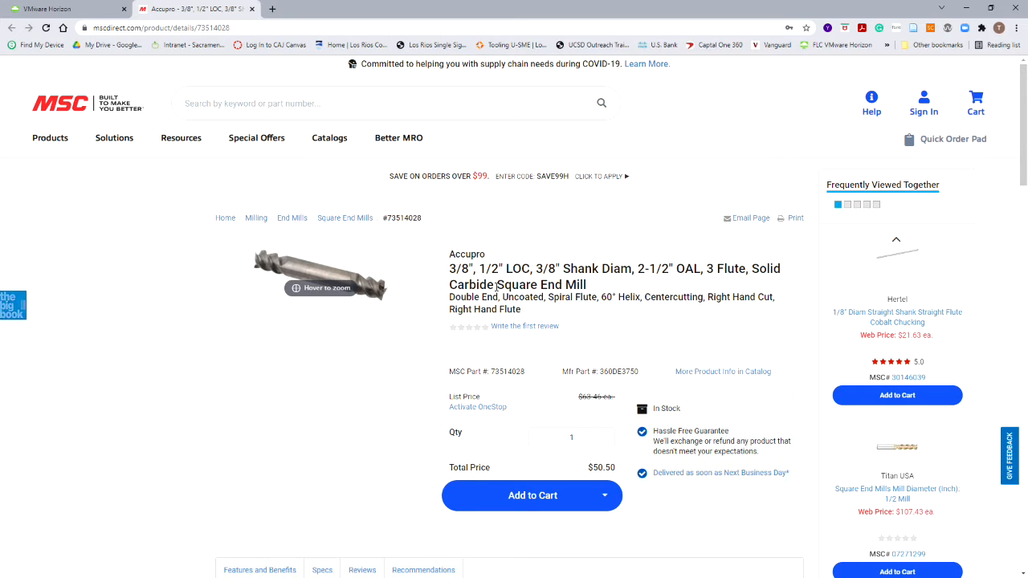
mouse_move(281, 269)
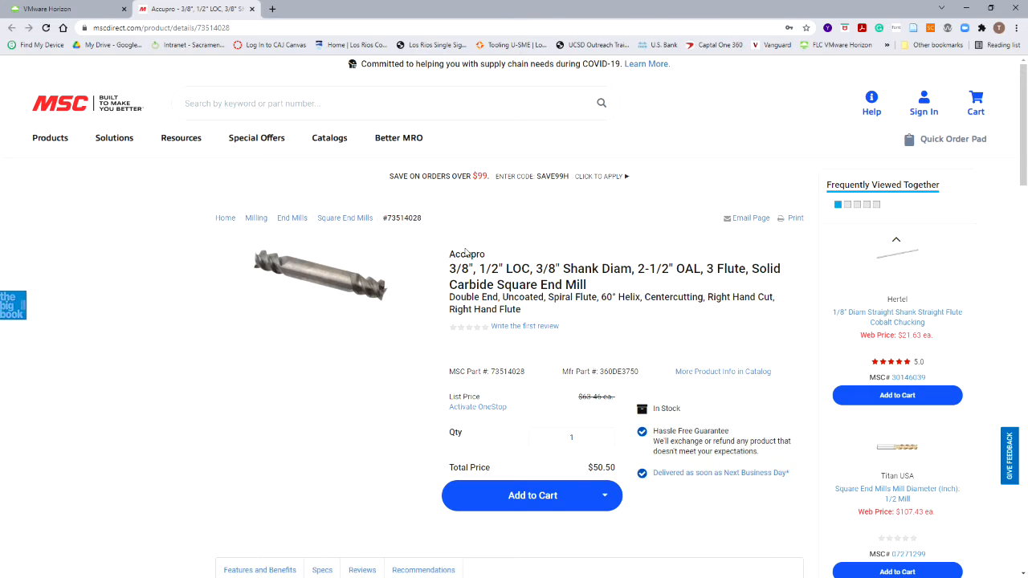
click(258, 27)
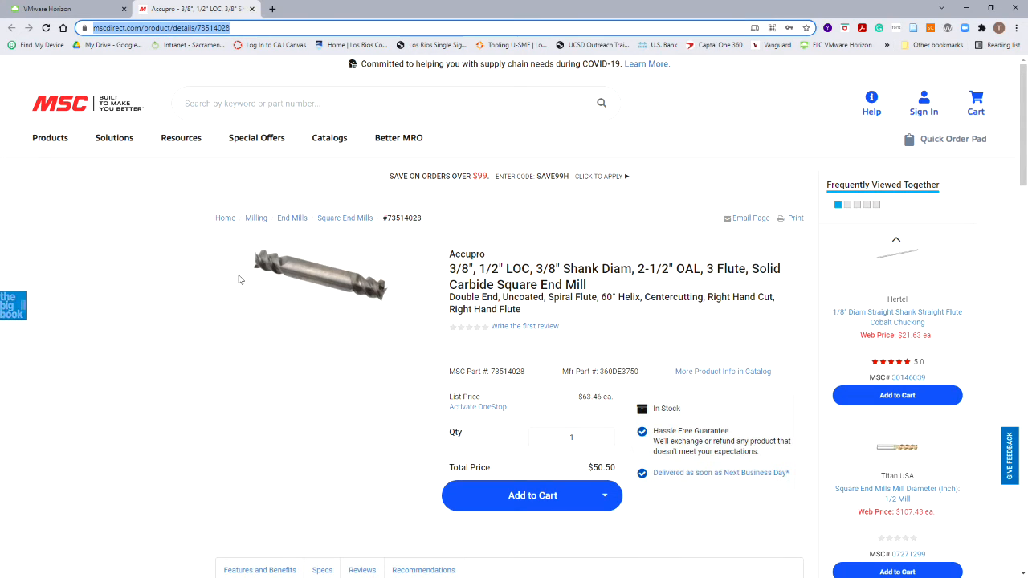
click(173, 367)
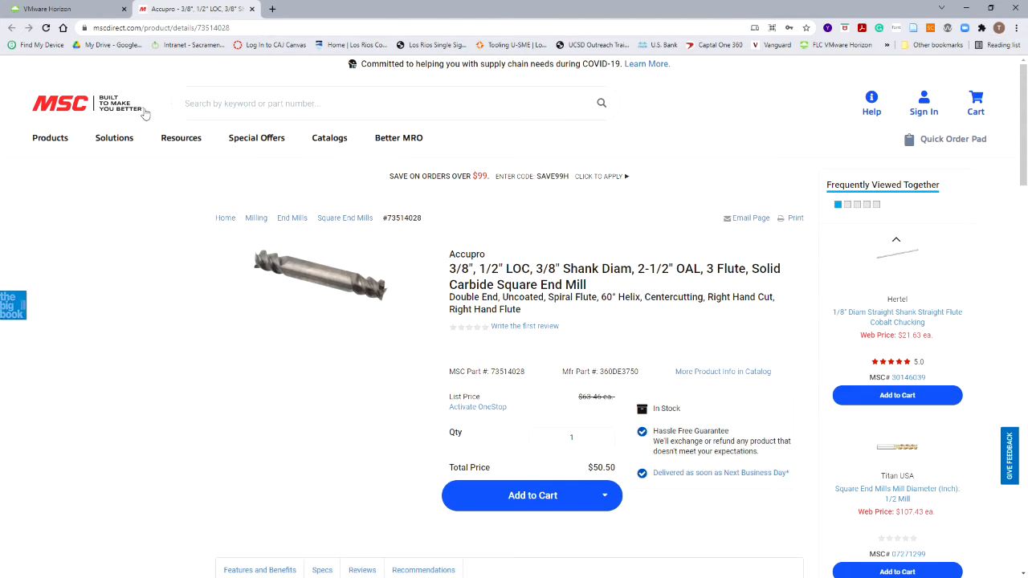
click(84, 10)
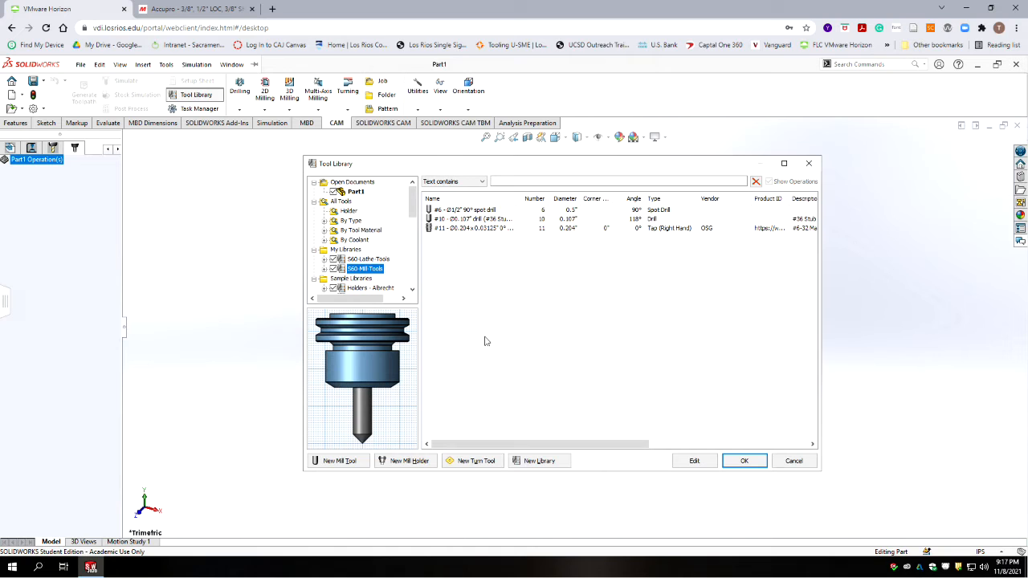
Create a new mill tool in S60-Mill-Tools and paste the copied MSC product page address as its Product ID.
click(333, 461)
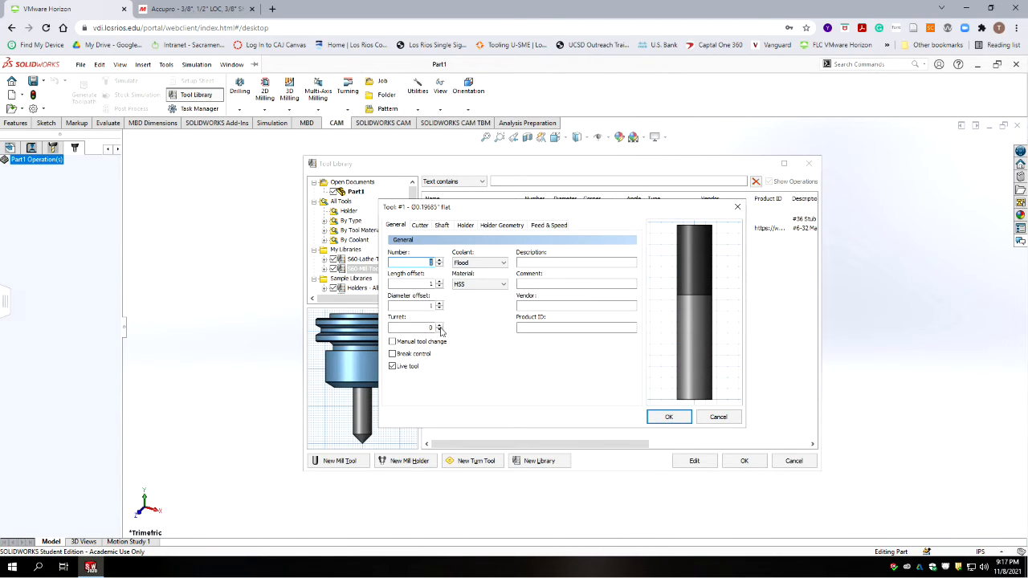
click(537, 327)
text(v)
key(ctrl+v)
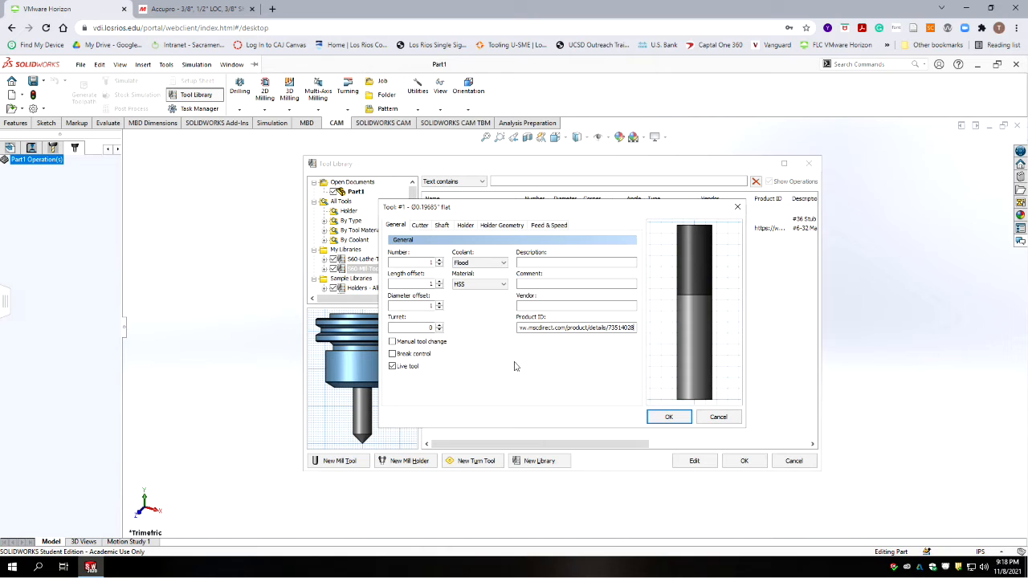
Set the new tool's vendor to Accupro and its description to 3/8" 3FL End Mill.
click(543, 306)
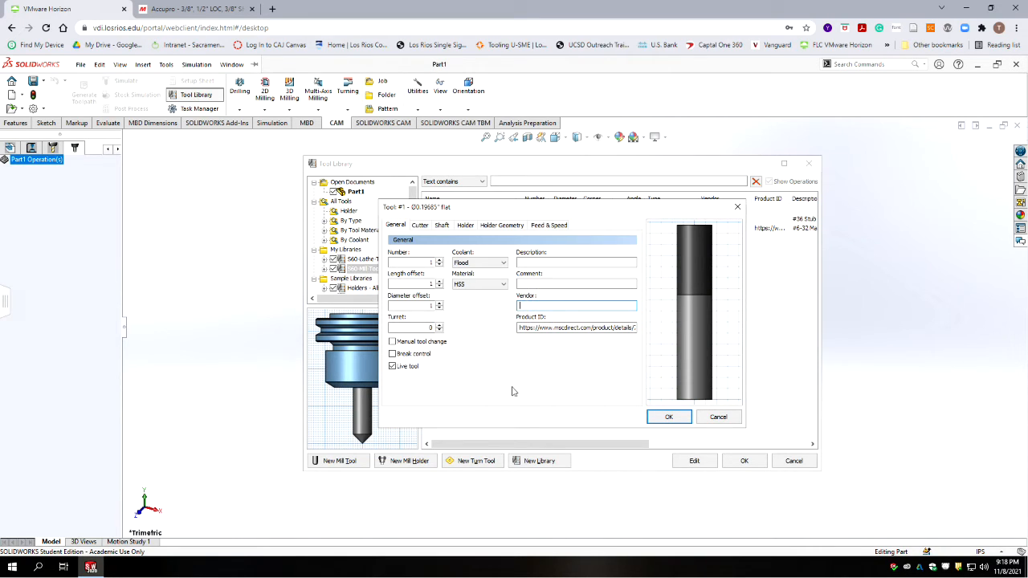
text(A)
key(BackSpace)
click(534, 262)
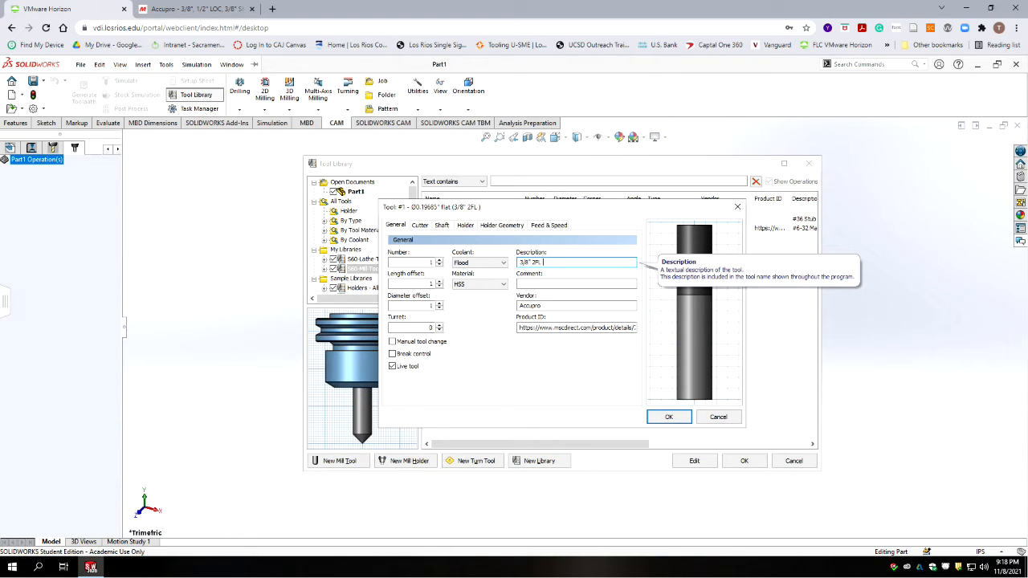
text(d Mill)
click(576, 283)
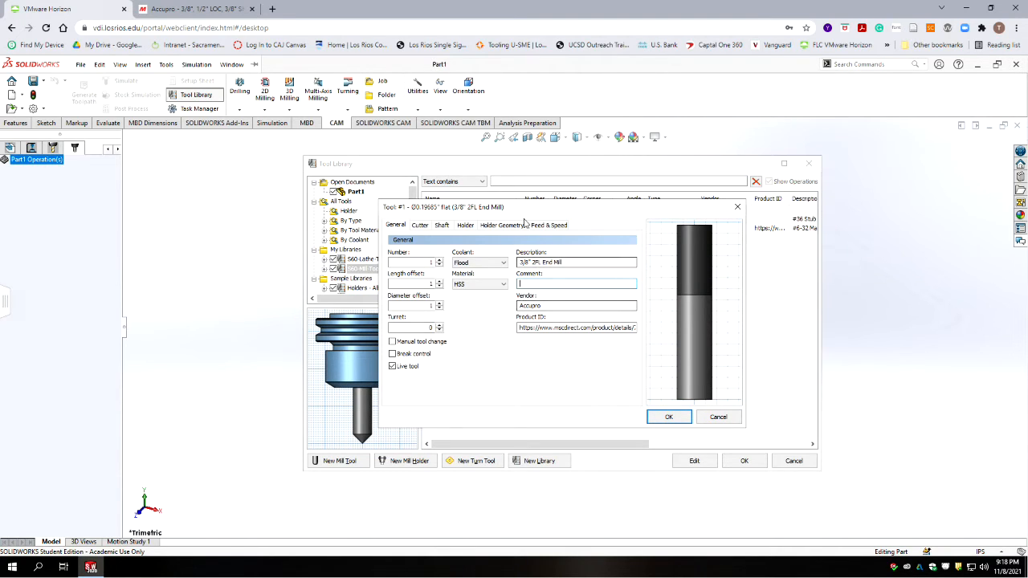
click(562, 264)
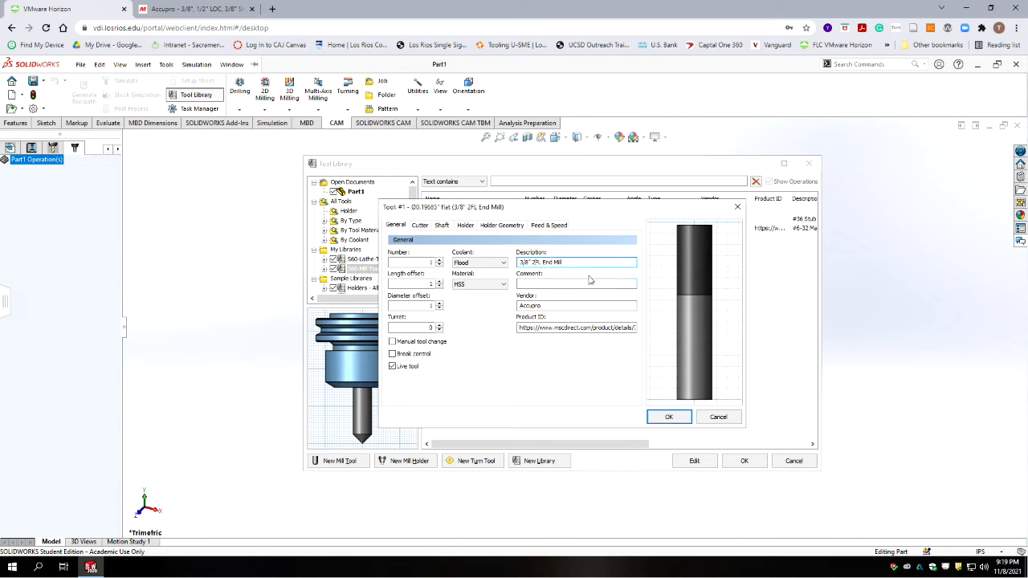
key(BackSpace)
text(3)
click(514, 358)
Set the end mill's cutter diameter to 0.375 in, flute length to 0.5 in and overall length to 2.5 in, per the tool list.
click(420, 226)
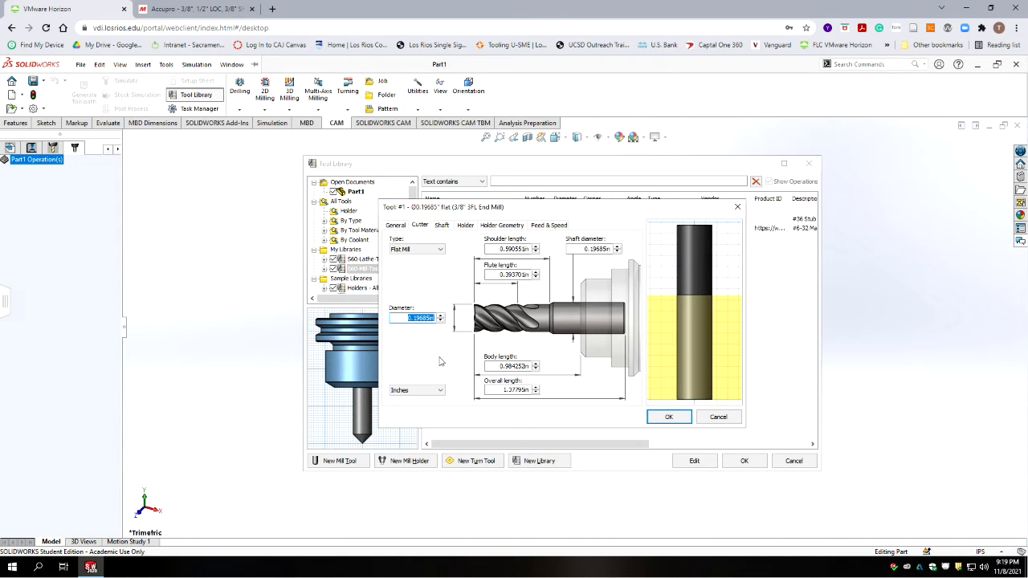
text(.375)
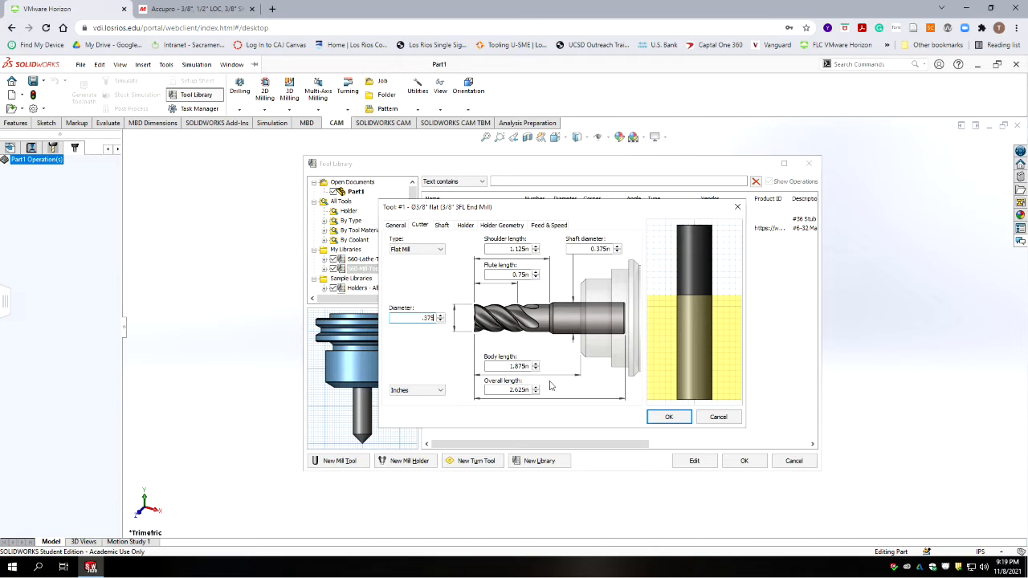
click(490, 277)
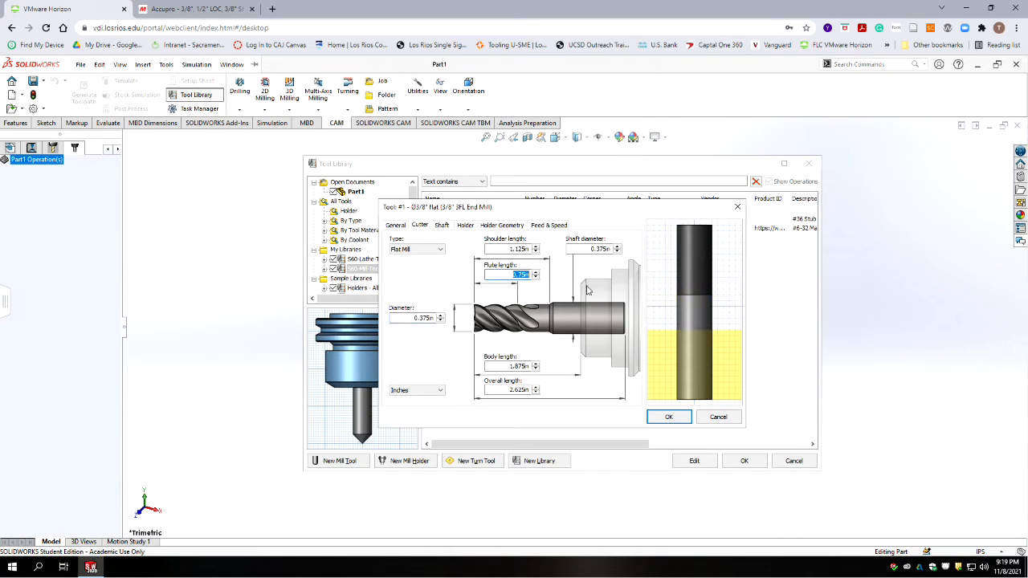
text(.5)
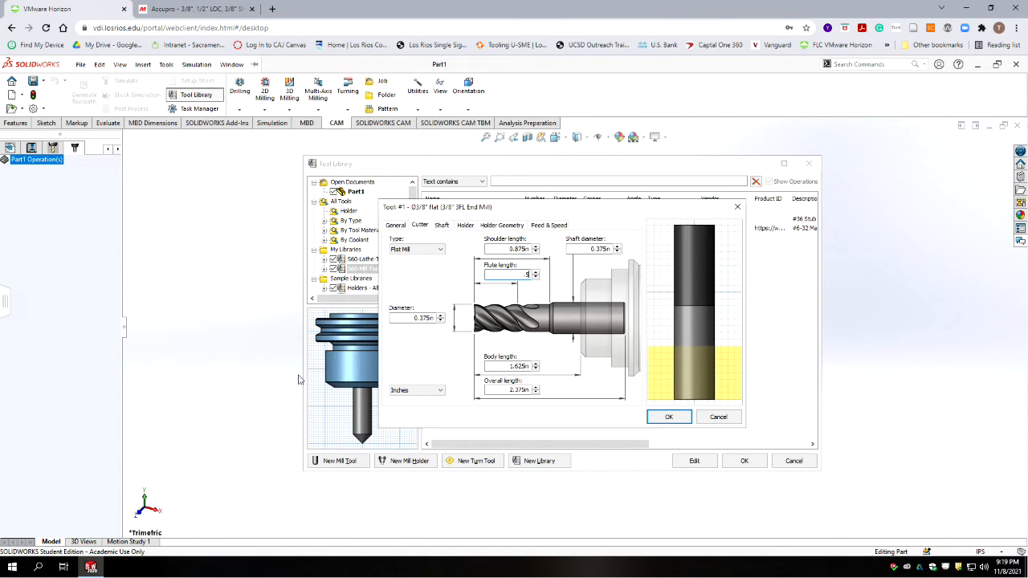
key(alt+Tab)
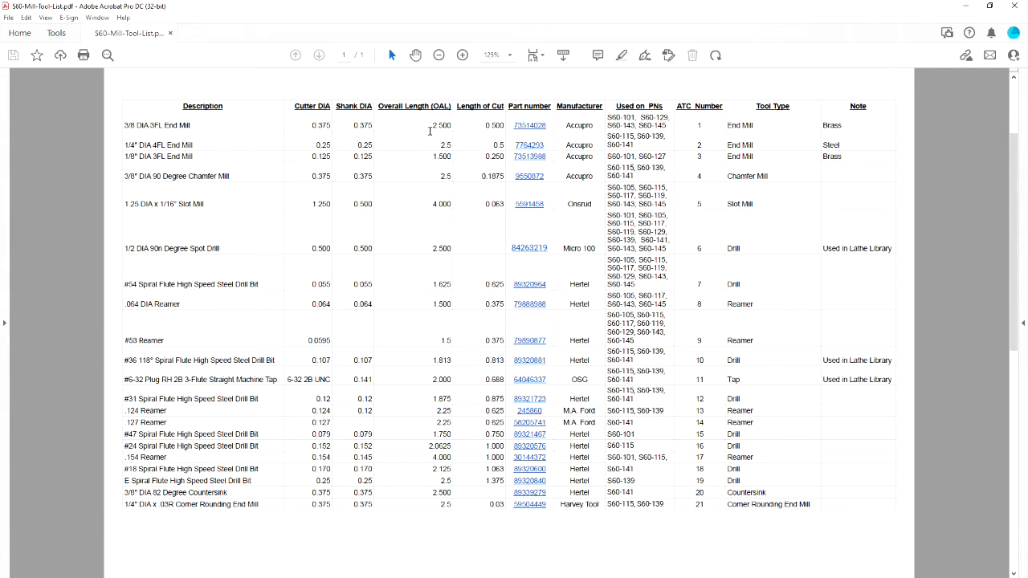
key(alt+Tab)
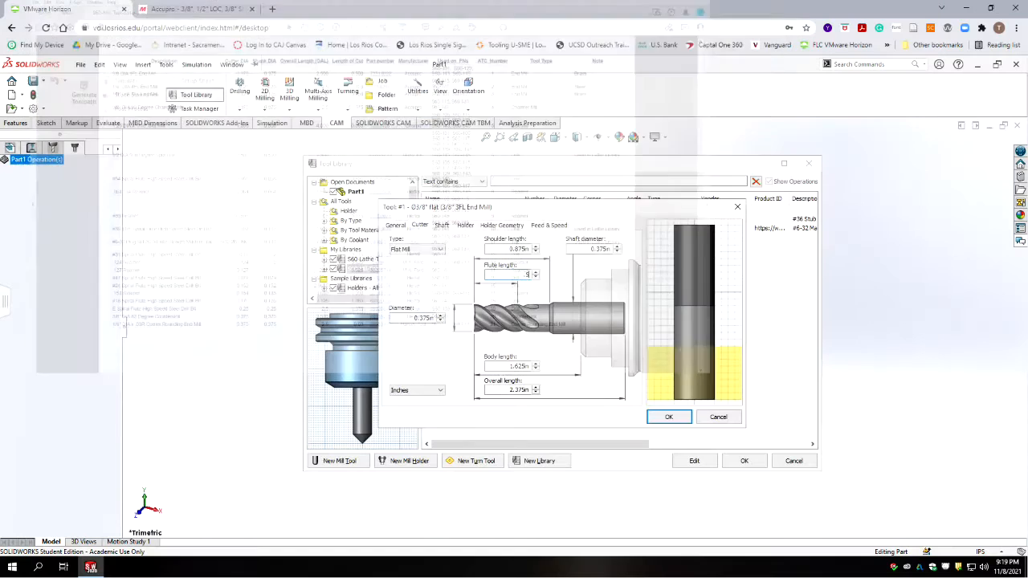
click(518, 391)
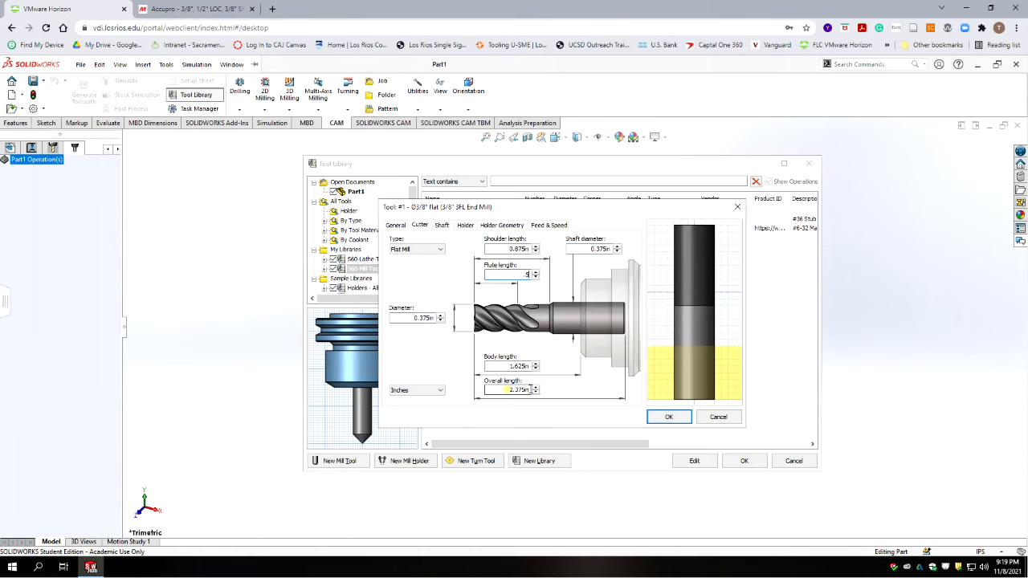
text(2)
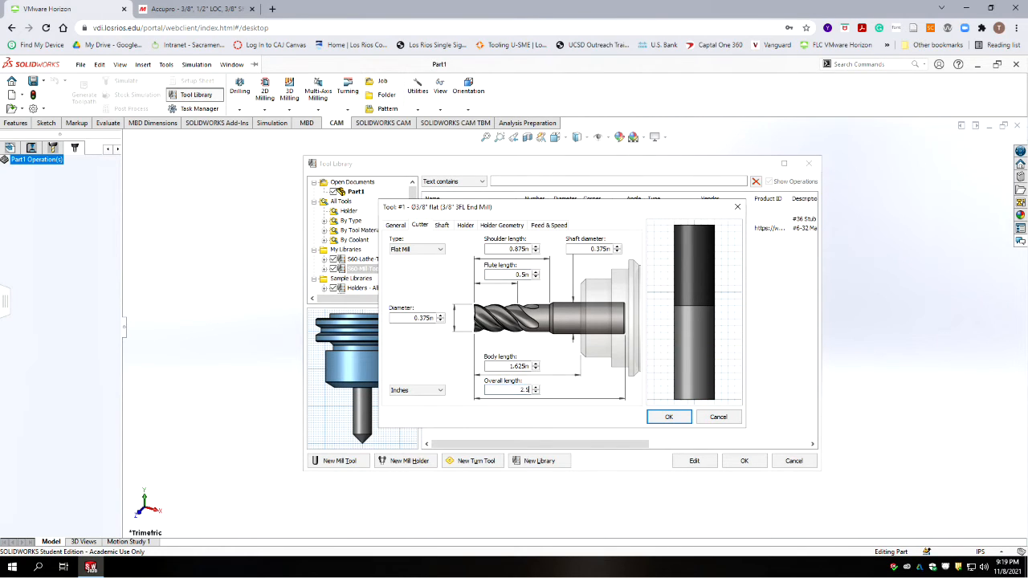
text(.5)
key(Tab)
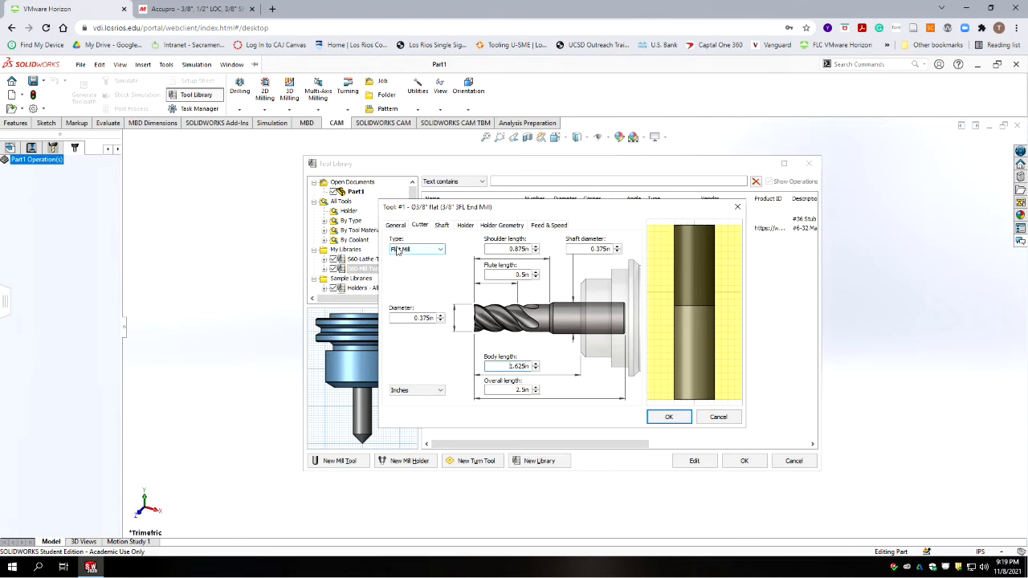
Assign the Maritool CAT40-ER32-1.85 holder to the 3/8" end mill, review its feeds and speeds, and accept the tool.
click(442, 226)
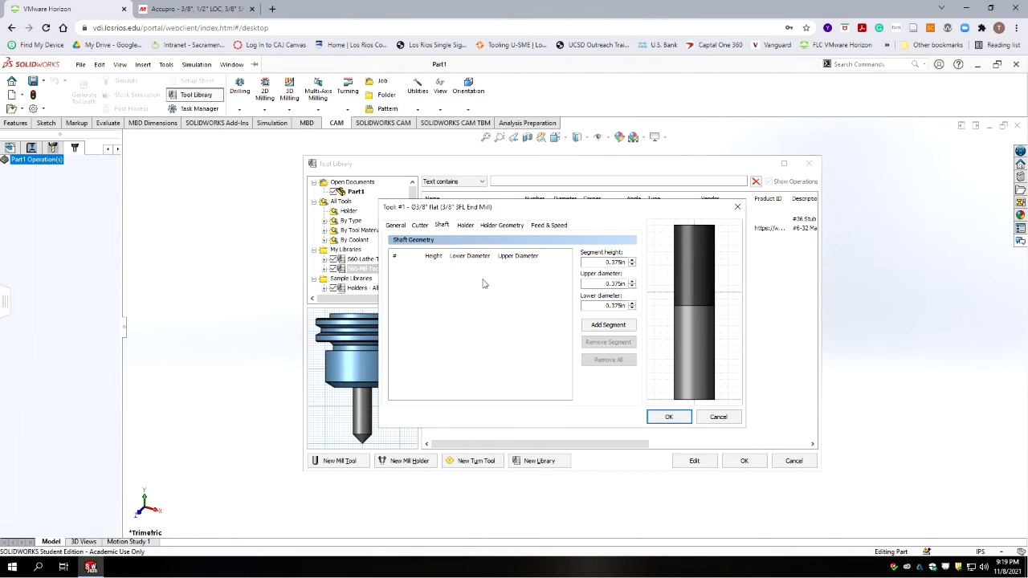
click(465, 226)
click(608, 262)
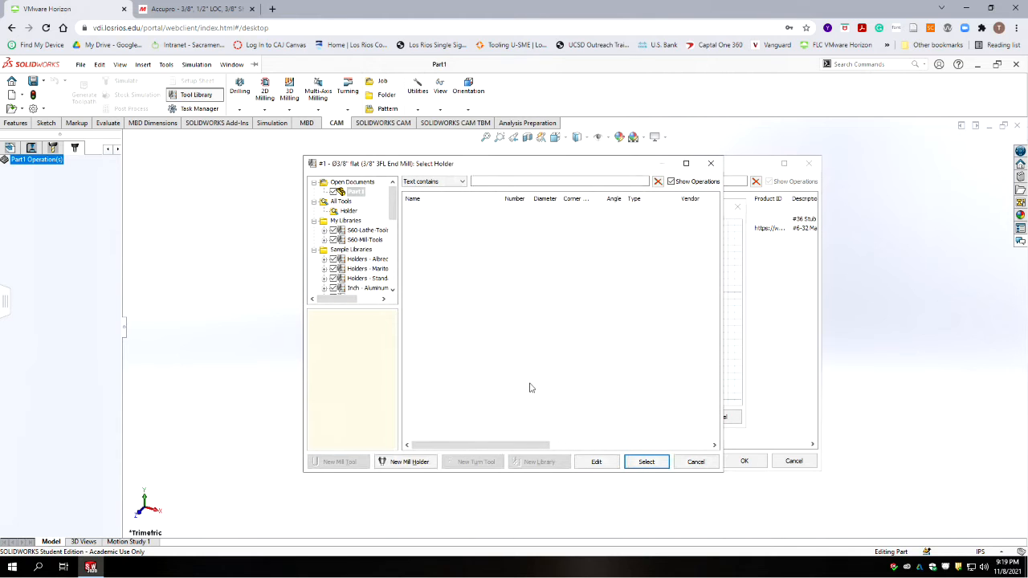
click(378, 269)
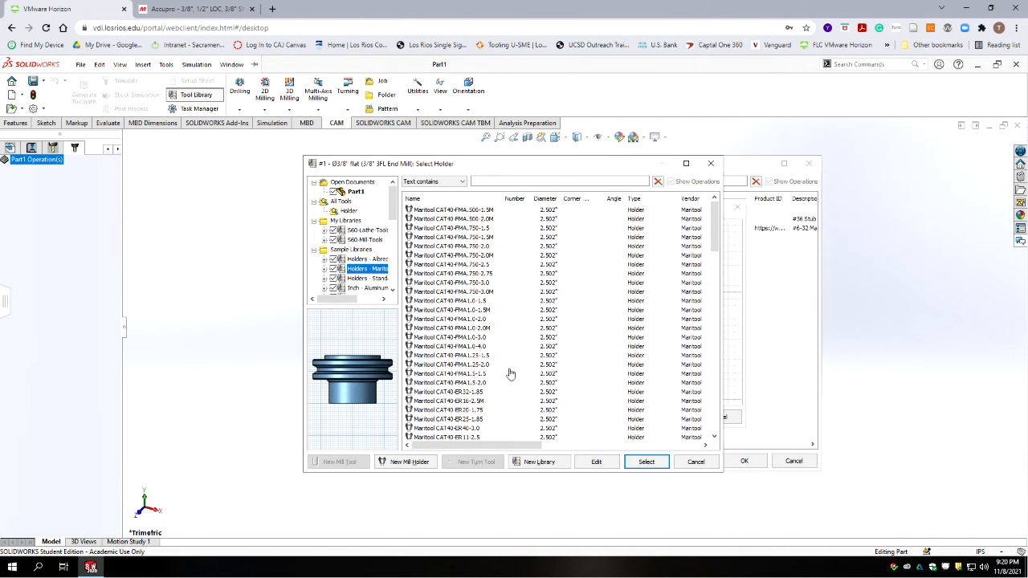
click(473, 392)
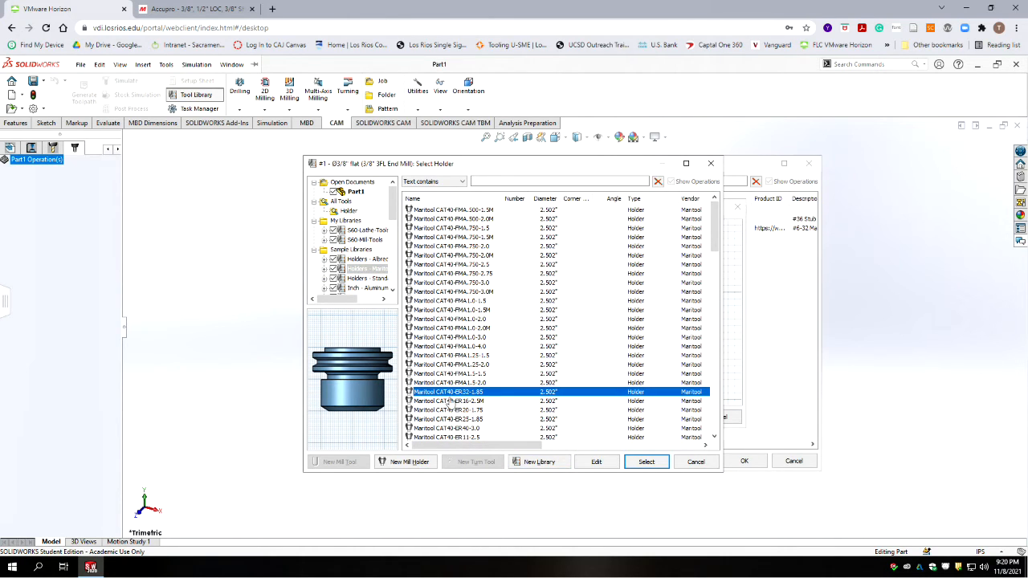
click(646, 462)
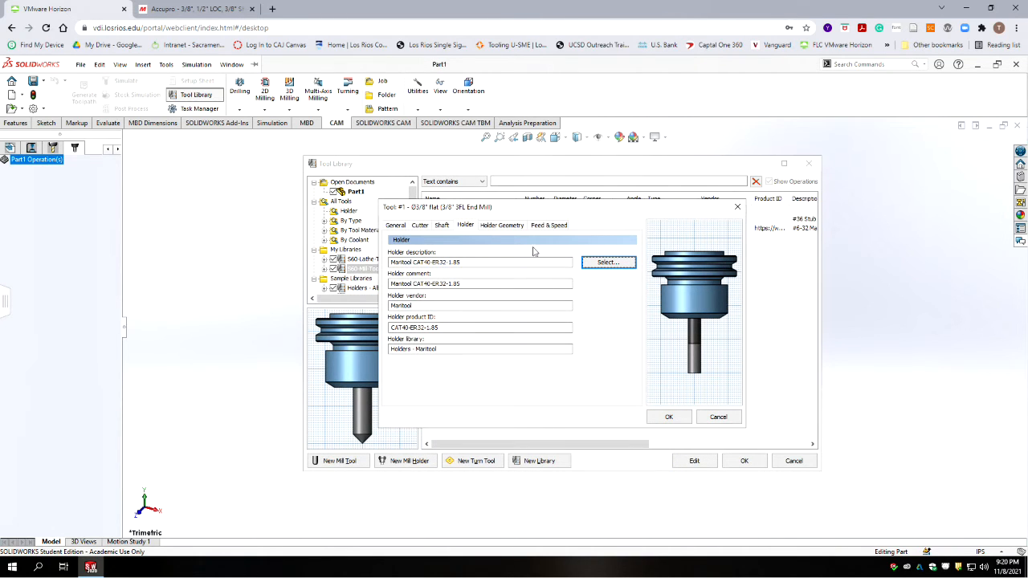
click(492, 227)
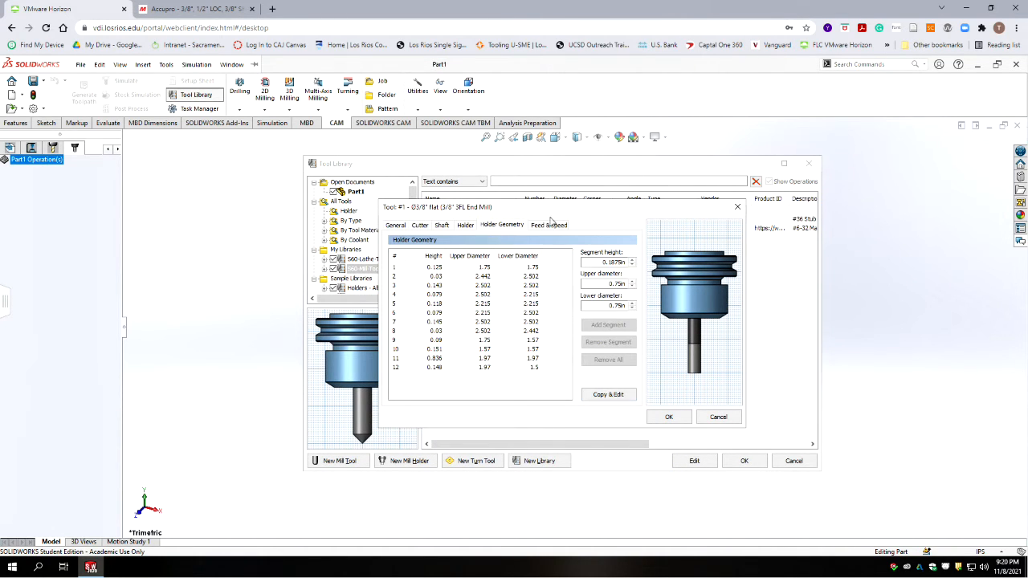
click(549, 225)
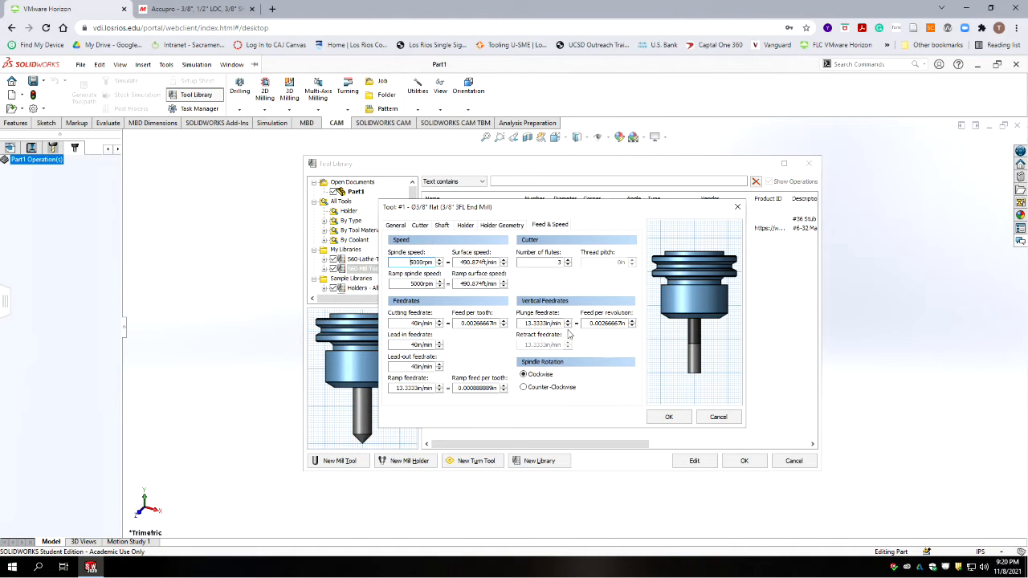
click(666, 416)
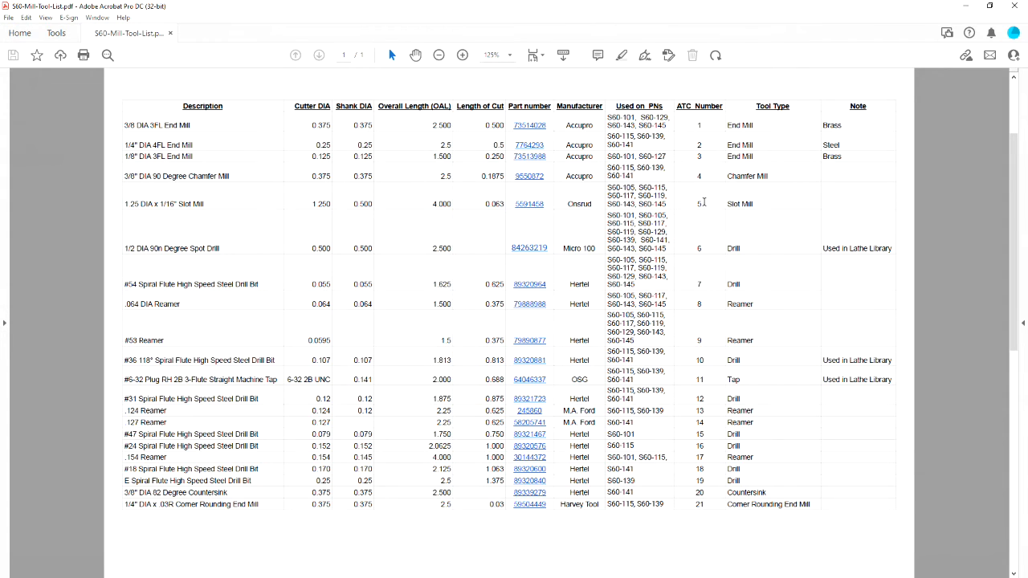
Return from the tool list to the Tool Library and add a new mill tool to S60-Mill-Tools with number 4.
click(964, 5)
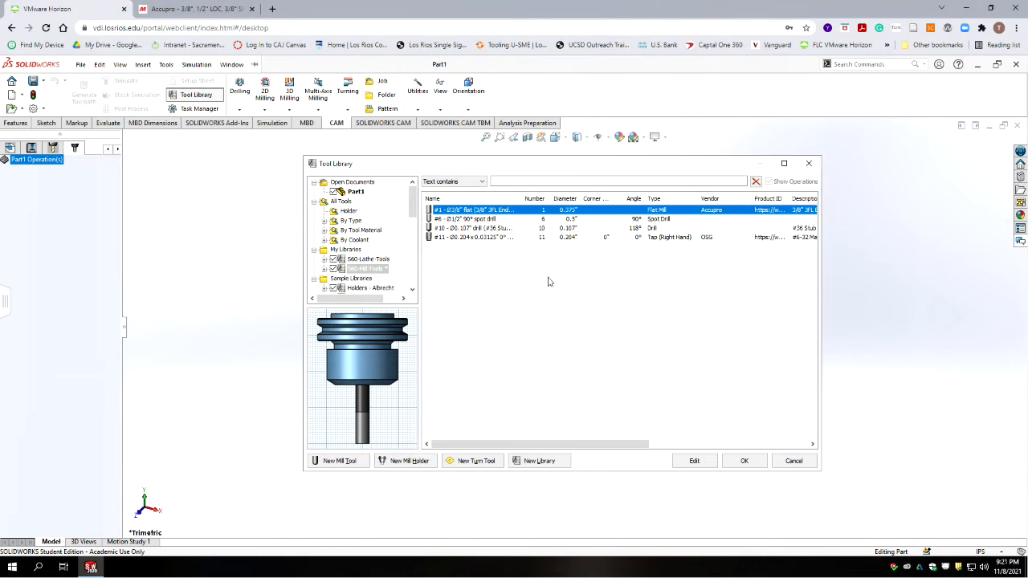
right_click(487, 290)
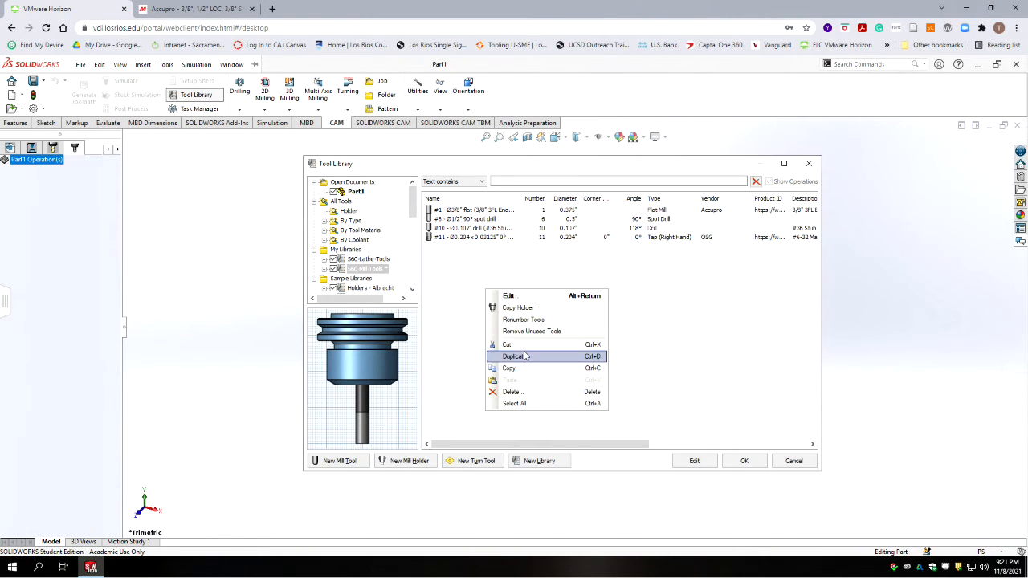
click(650, 300)
click(340, 461)
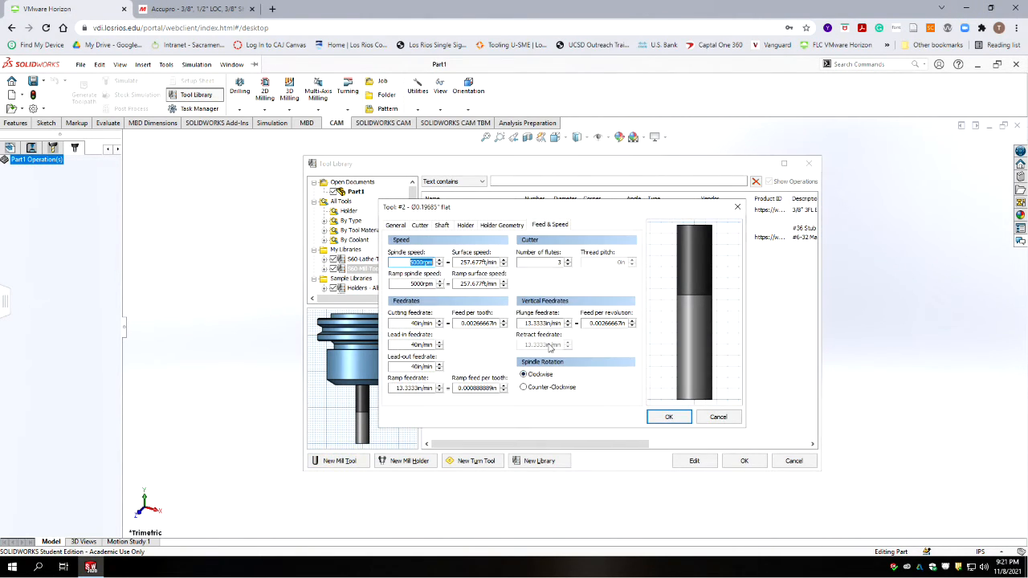
click(396, 225)
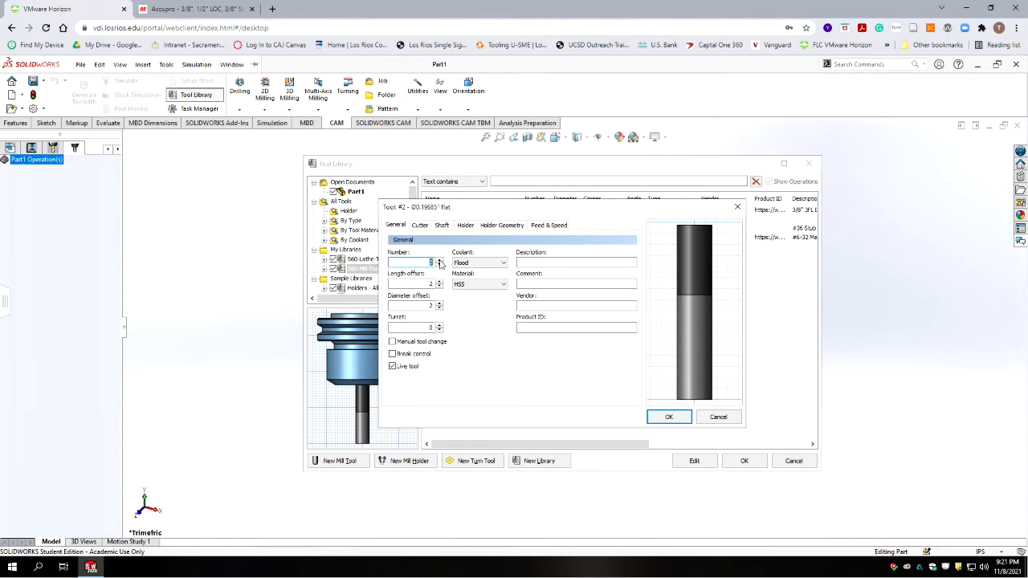
click(432, 262)
text(4)
Enter "3/8 x 90 Chamfer Mill" as the description of tool 4.
click(544, 262)
text(38)
text(8)
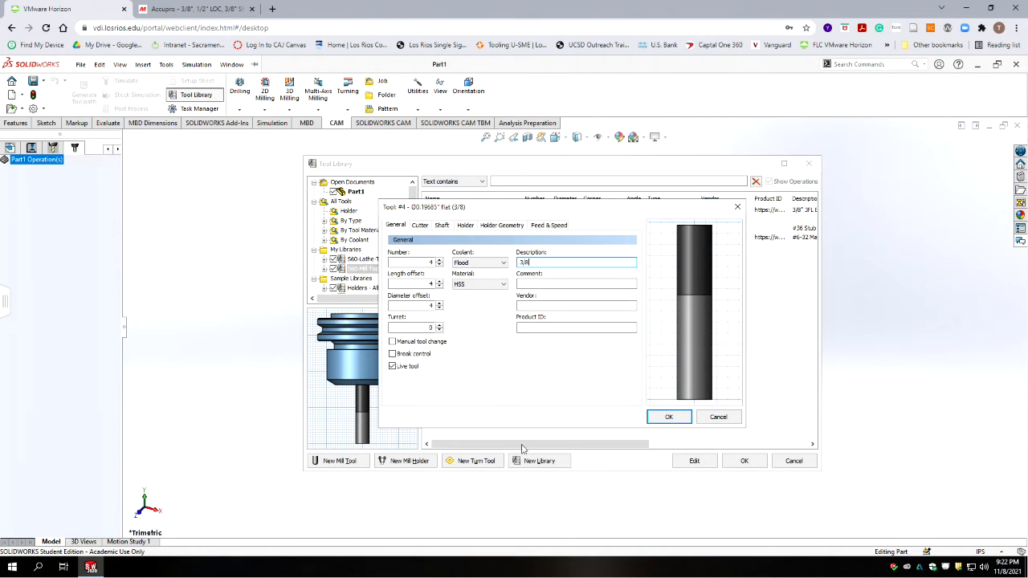
text( Chamfer Mill)
click(529, 262)
text(x 90)
Enter "Accupro" as the vendor of tool 4, per the S60 mill tool list.
click(560, 306)
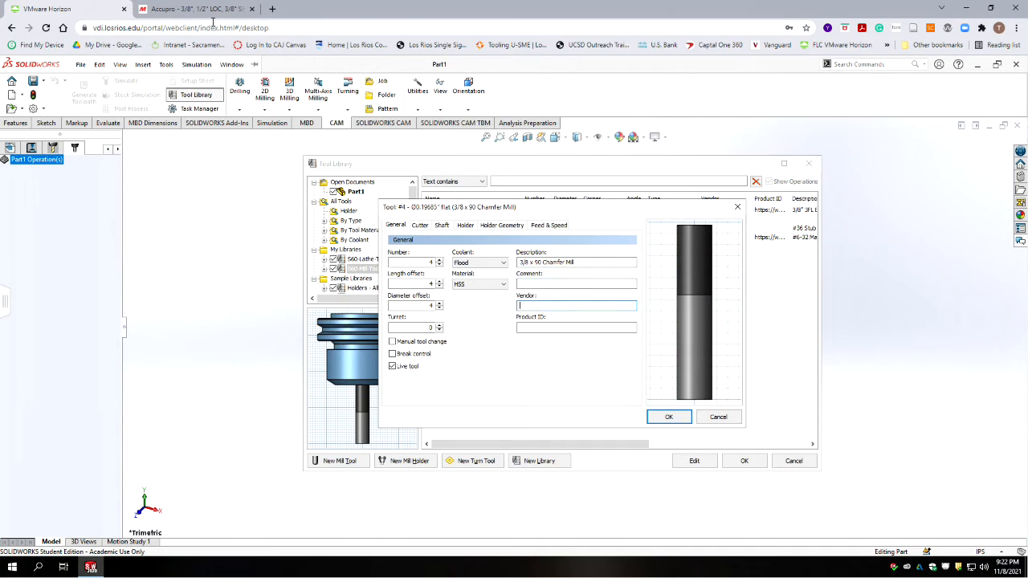
key(alt+Tab)
text(Accupro)
Open the chamfer mill's MSC product page from the tool list and paste its address, mscdirect.com/product/details/09550872, as tool 4's product ID.
click(530, 327)
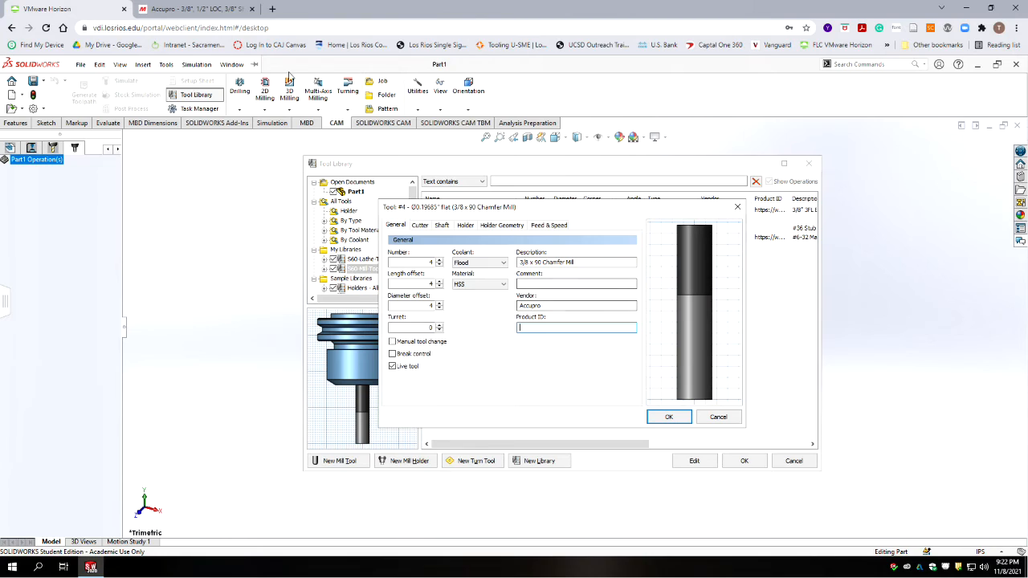
click(185, 9)
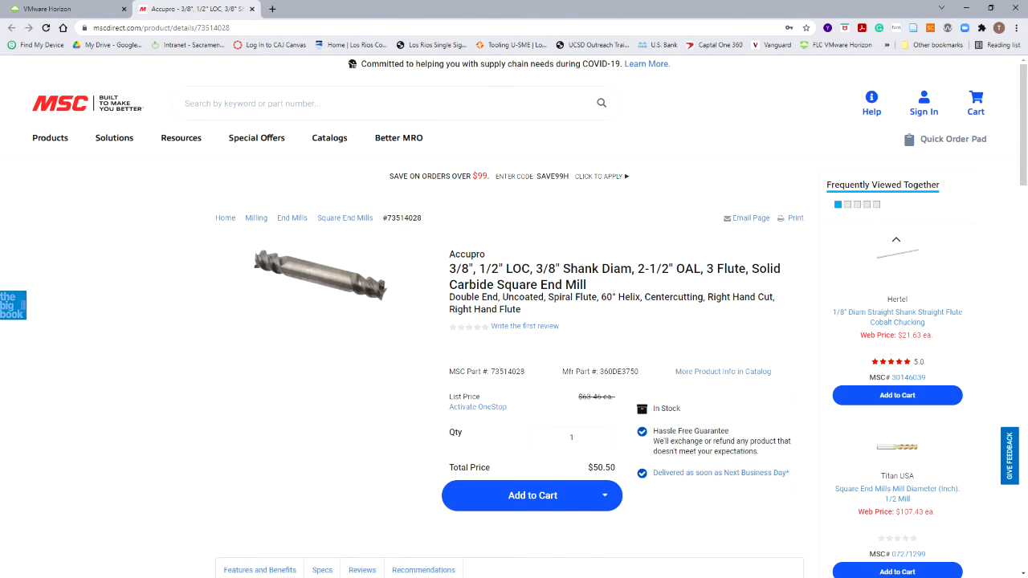
key(alt+Tab)
click(451, 212)
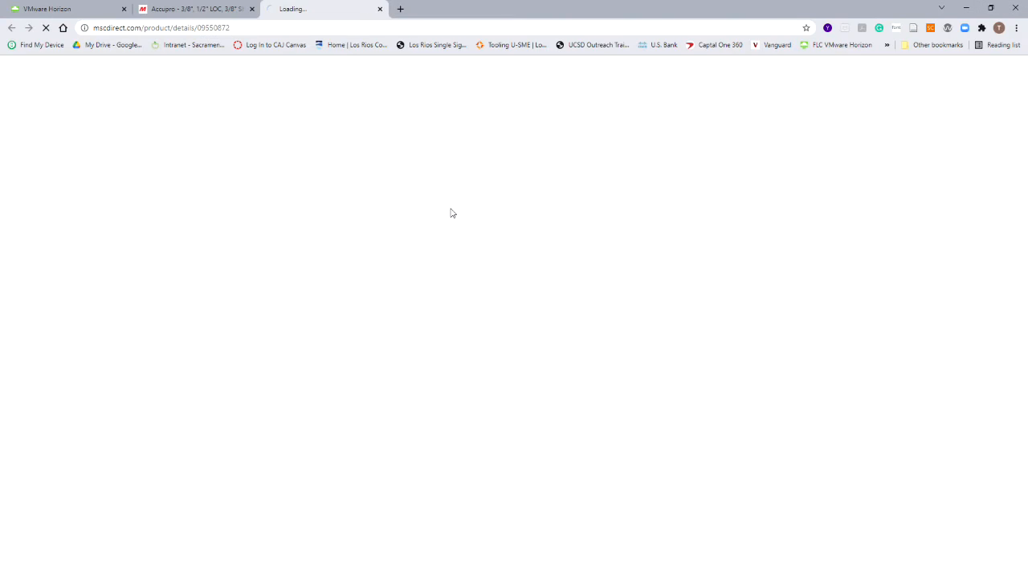
click(269, 27)
key(ctrl+c)
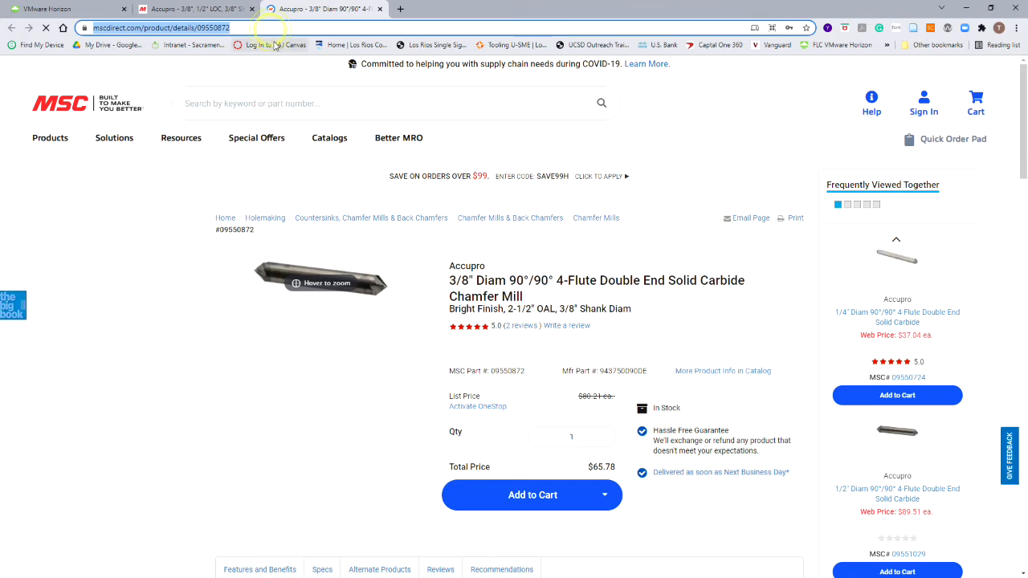
key(ctrl+1)
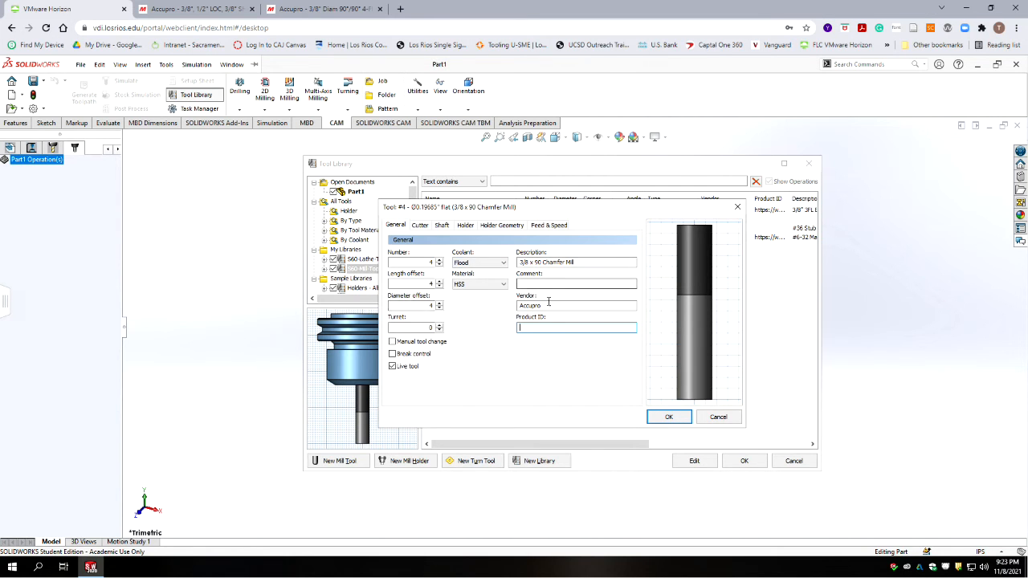
key(ctrl+v)
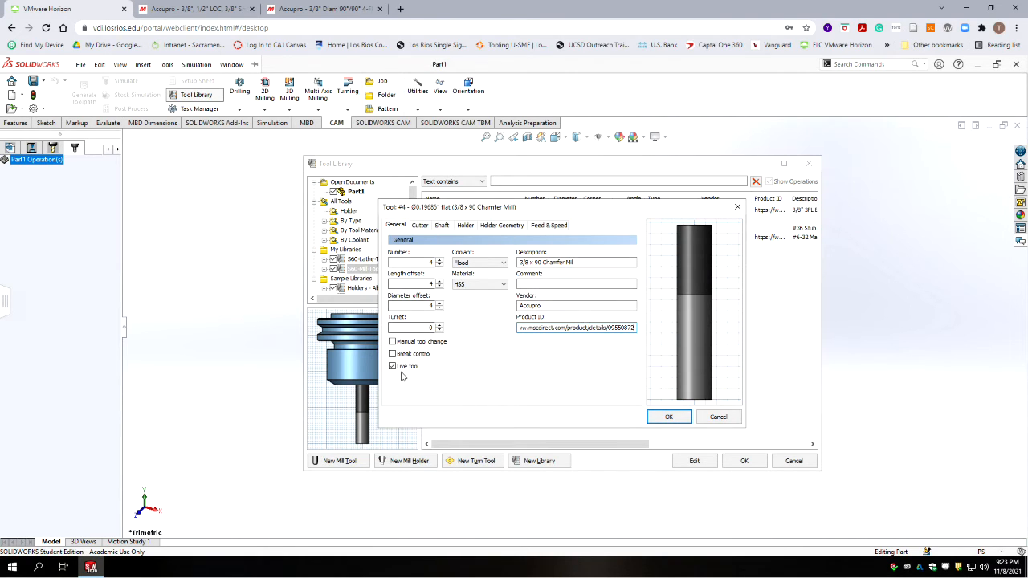
Change tool 4's cutter type to Chamfer Mill and set its diameter to 0.375 in and tip diameter to 0 in.
click(418, 227)
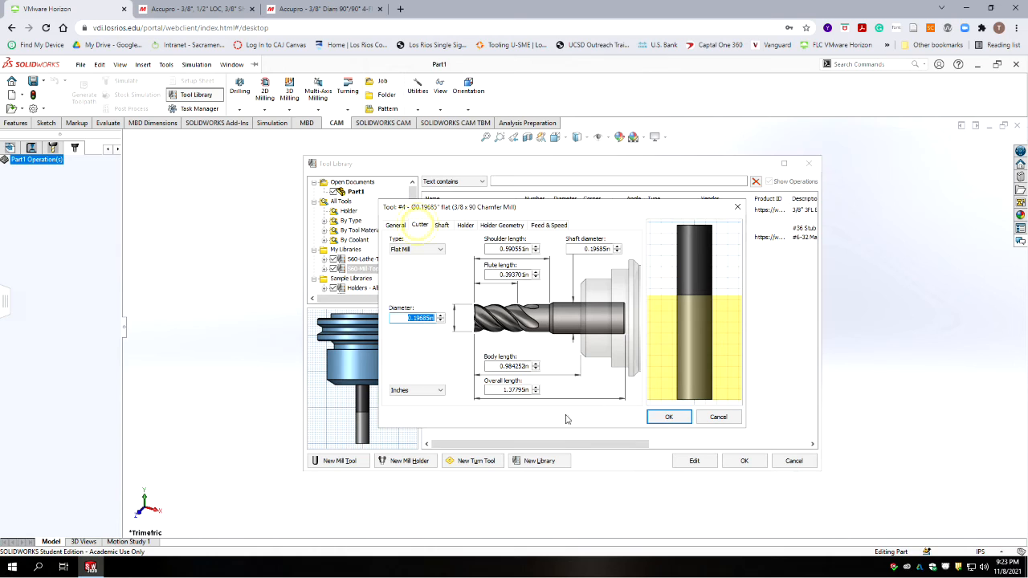
click(432, 251)
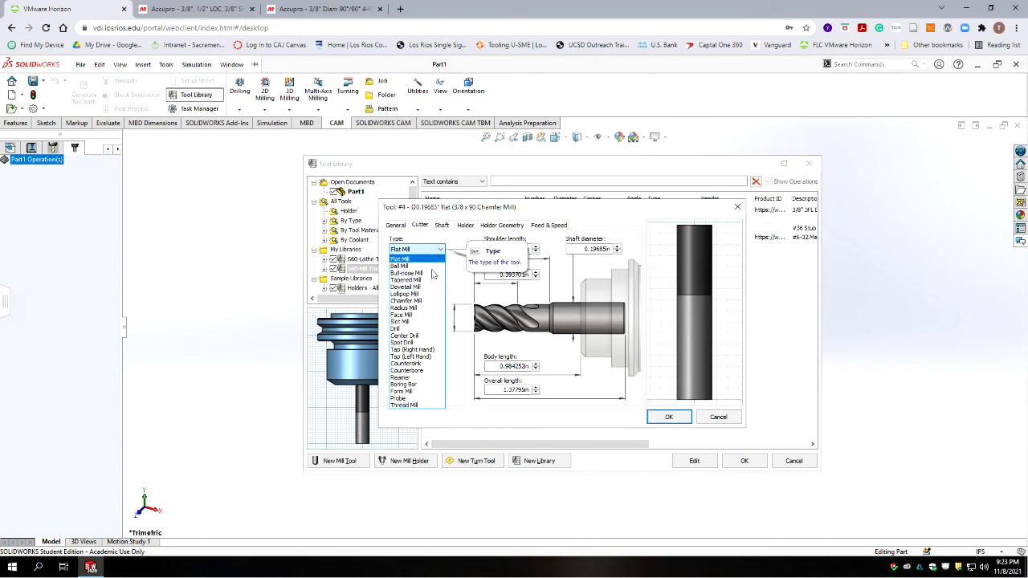
click(408, 301)
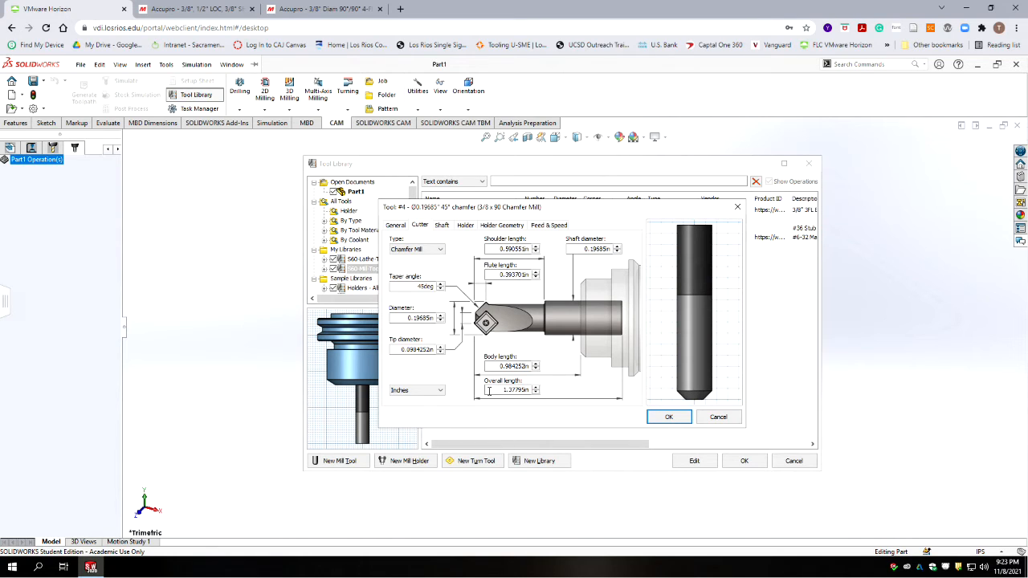
drag(403, 318, 481, 319)
text(.375)
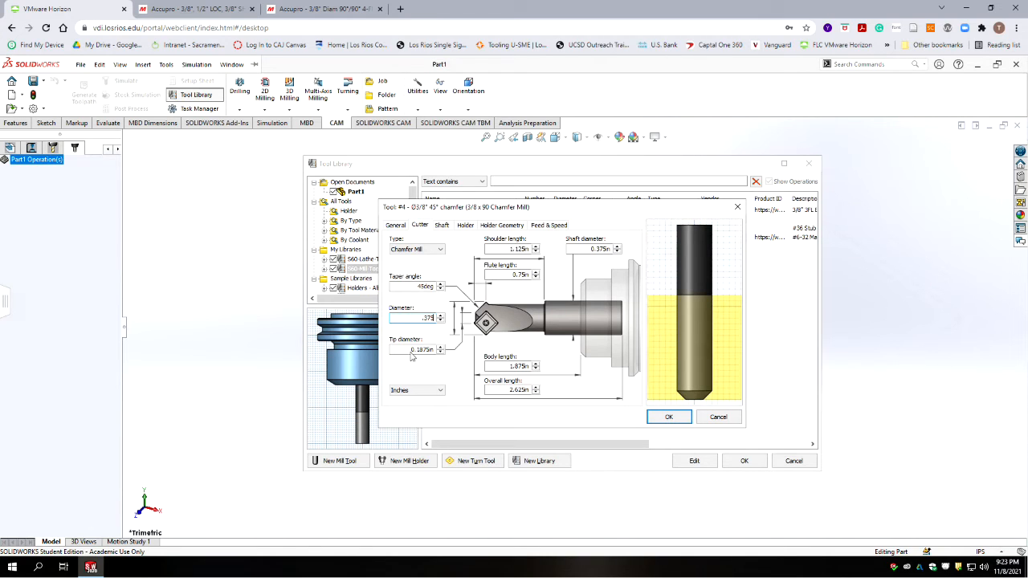
double_click(402, 351)
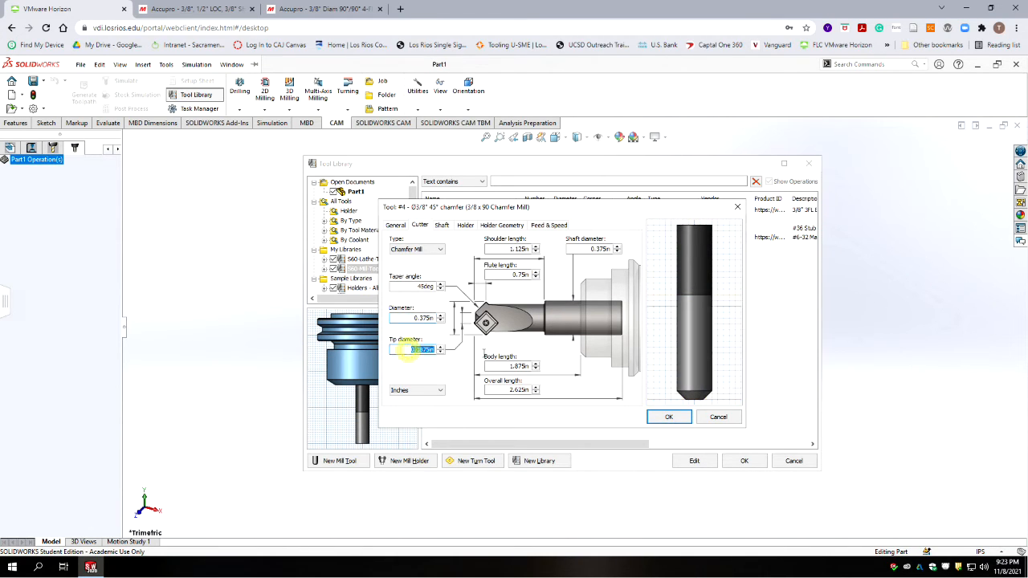
text(0)
click(491, 364)
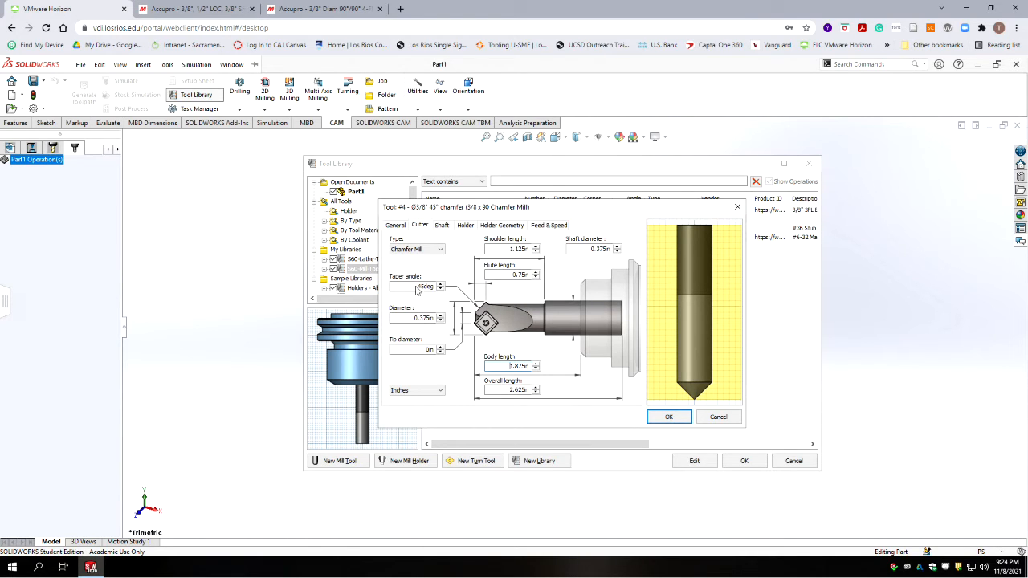
Set the chamfer mill's flute length to .375/2 in and its overall length to 2.5 in.
click(516, 275)
text(.375/2)
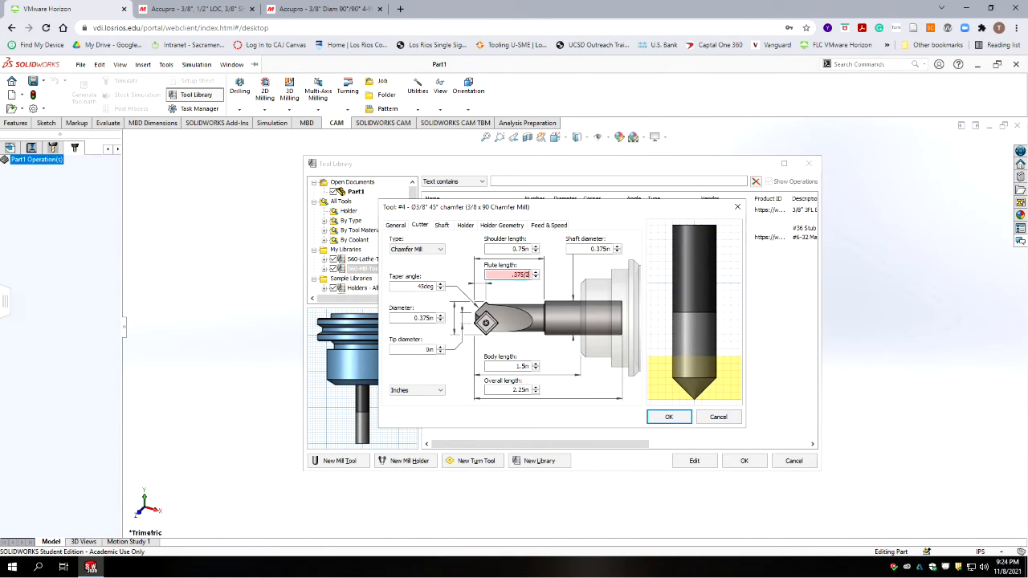
key(Return)
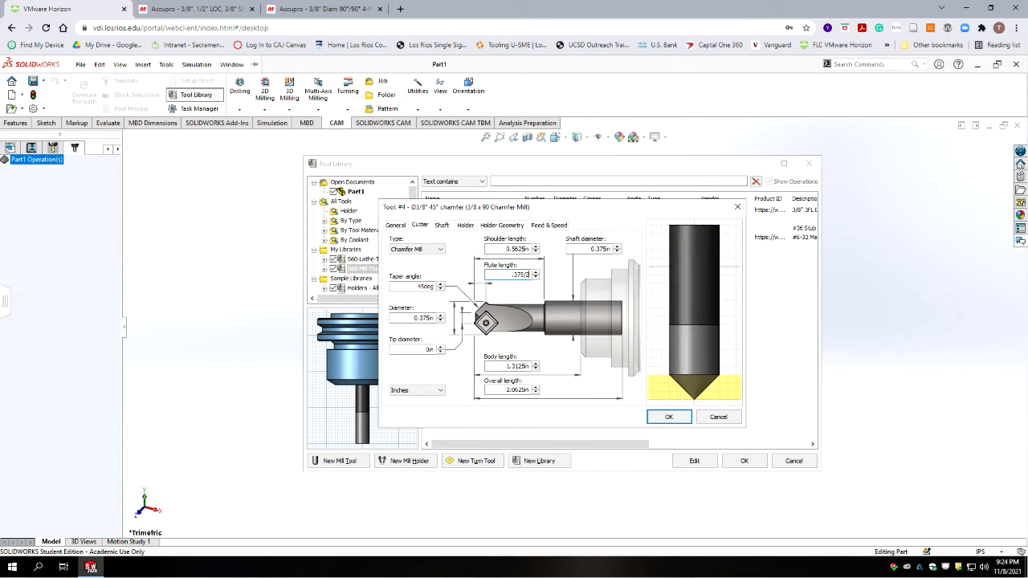
click(507, 366)
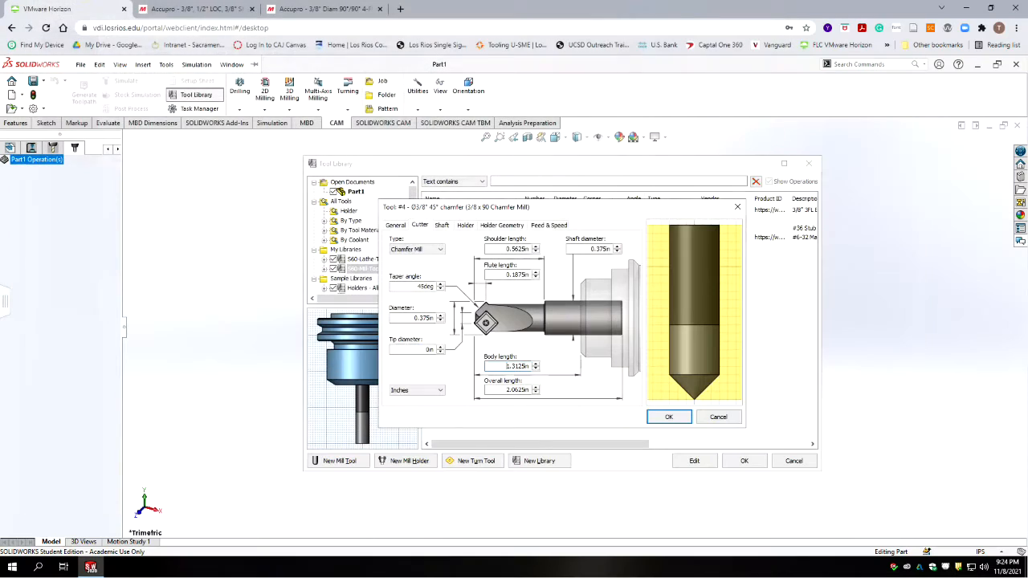
key(Tab)
text(2.5)
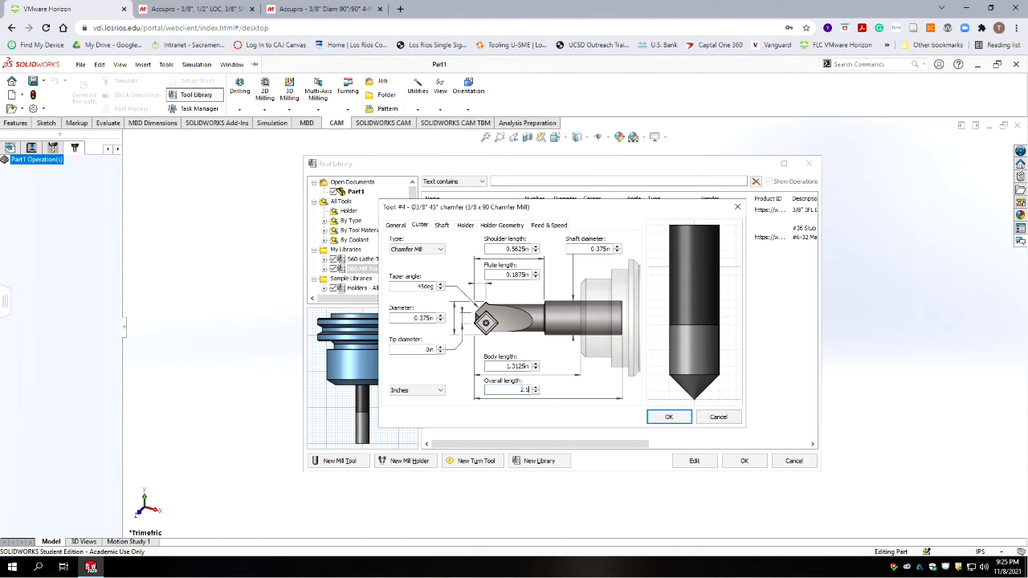
key(Tab)
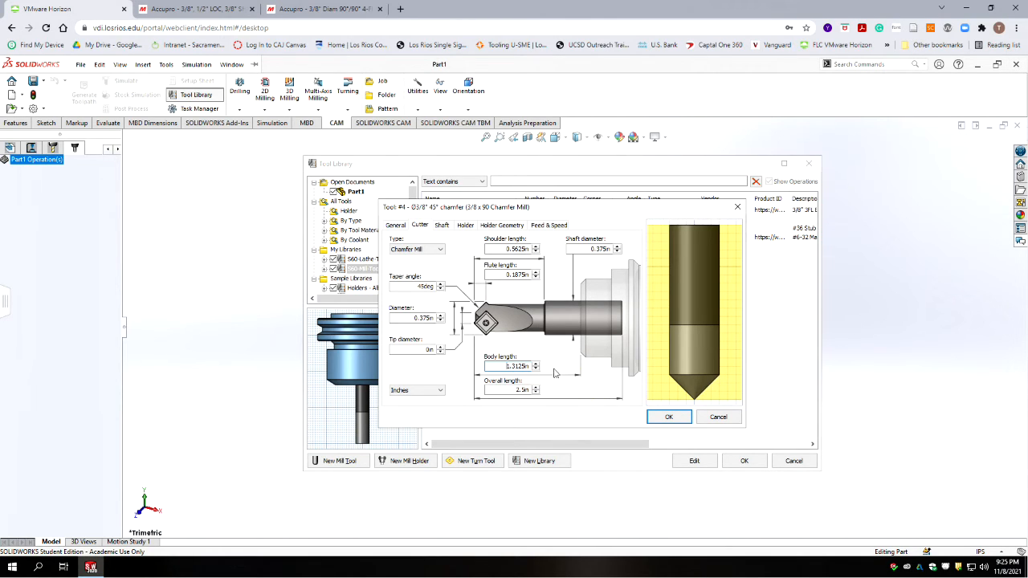
Assign the Maritool CAT40-ER32-1.85 holder from the Maritool sample library to the chamfer mill.
click(443, 225)
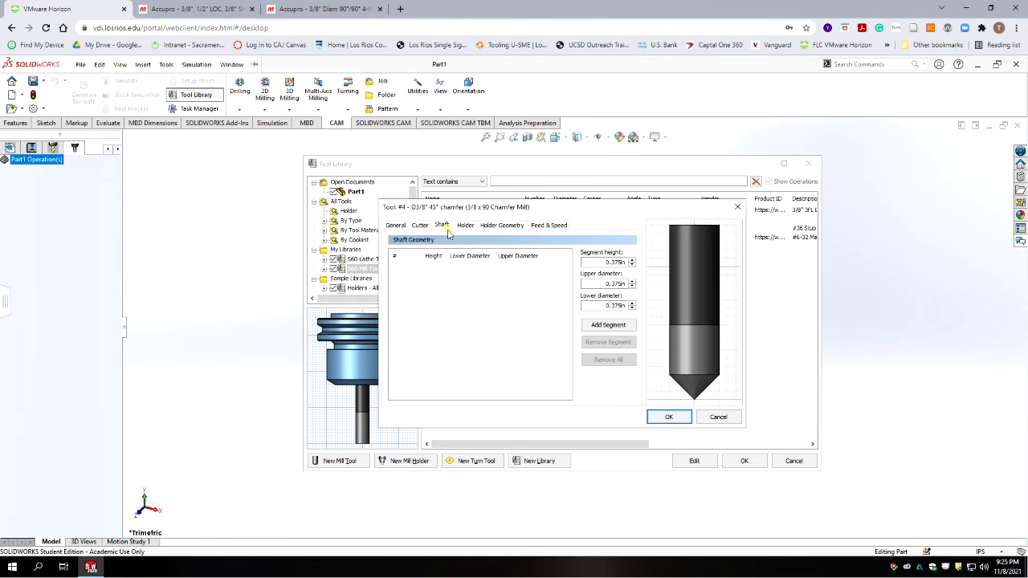
click(464, 226)
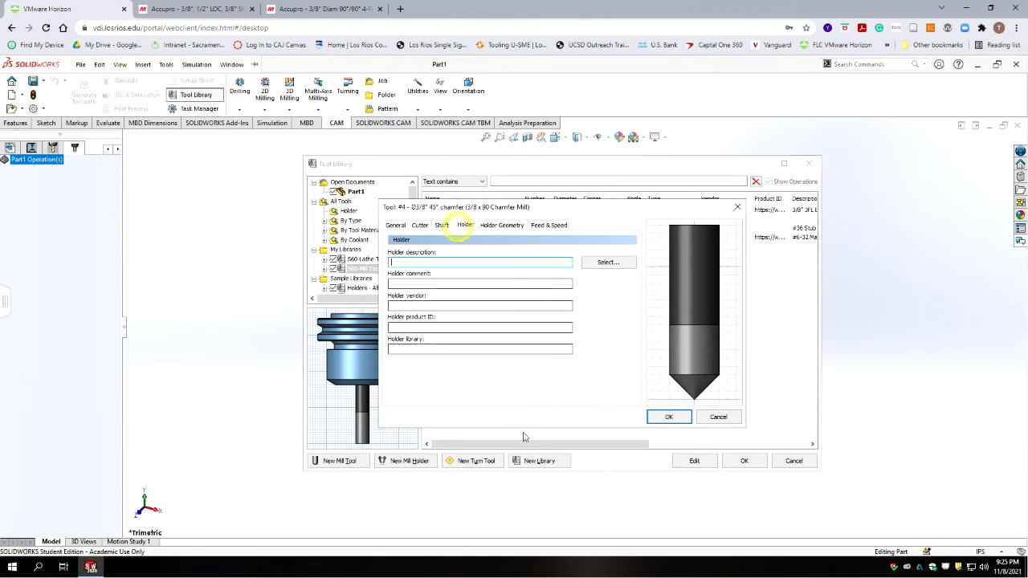
click(603, 261)
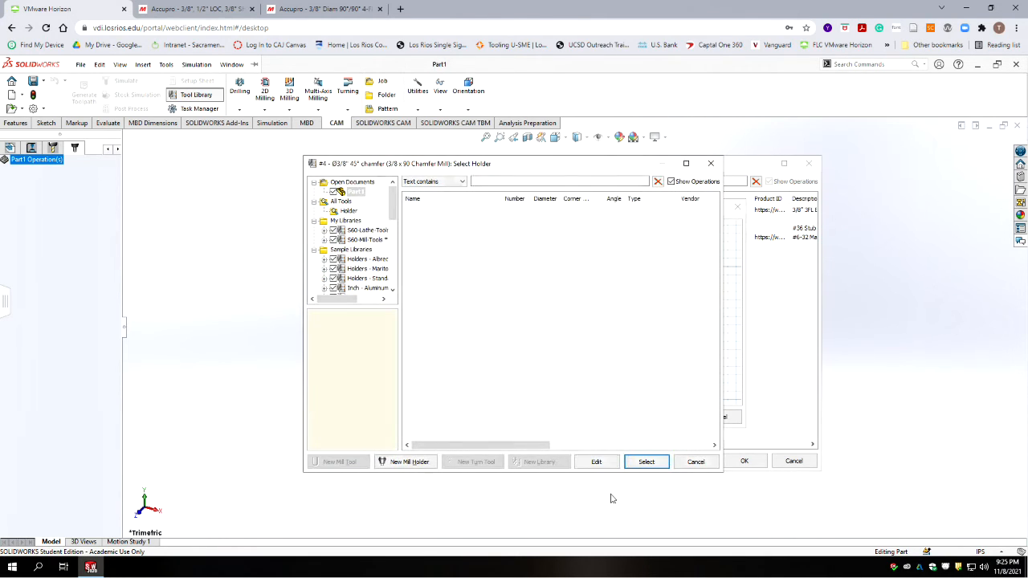
click(369, 271)
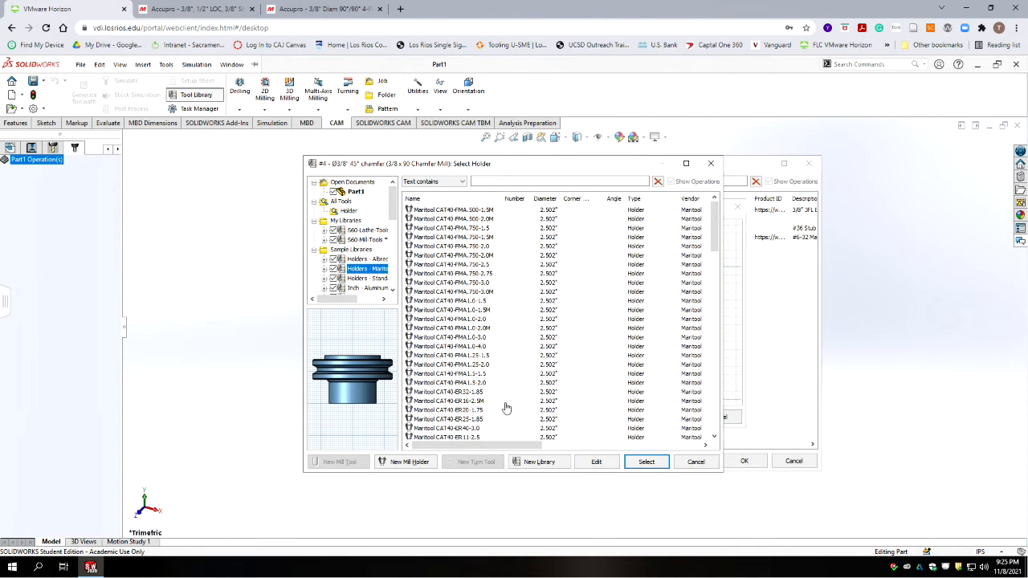
click(466, 392)
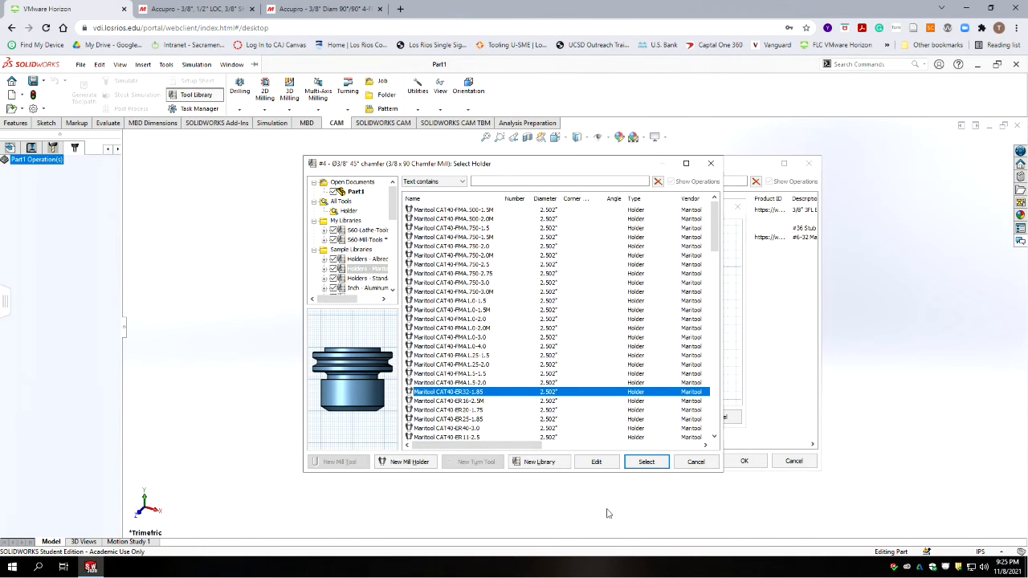
click(647, 462)
Review the chamfer mill's holder geometry and its feeds and speeds, and accept the tool.
click(499, 224)
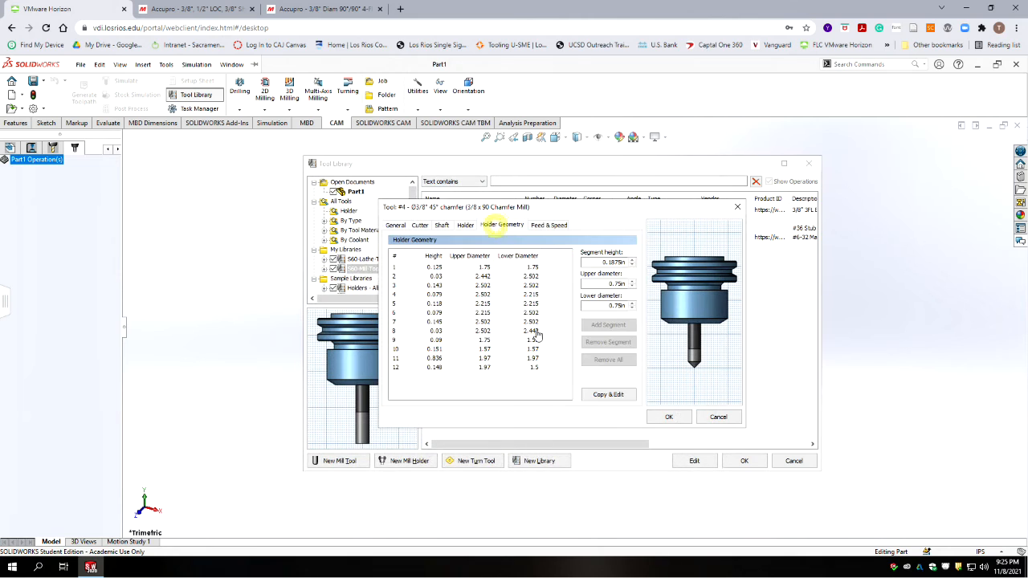
click(549, 225)
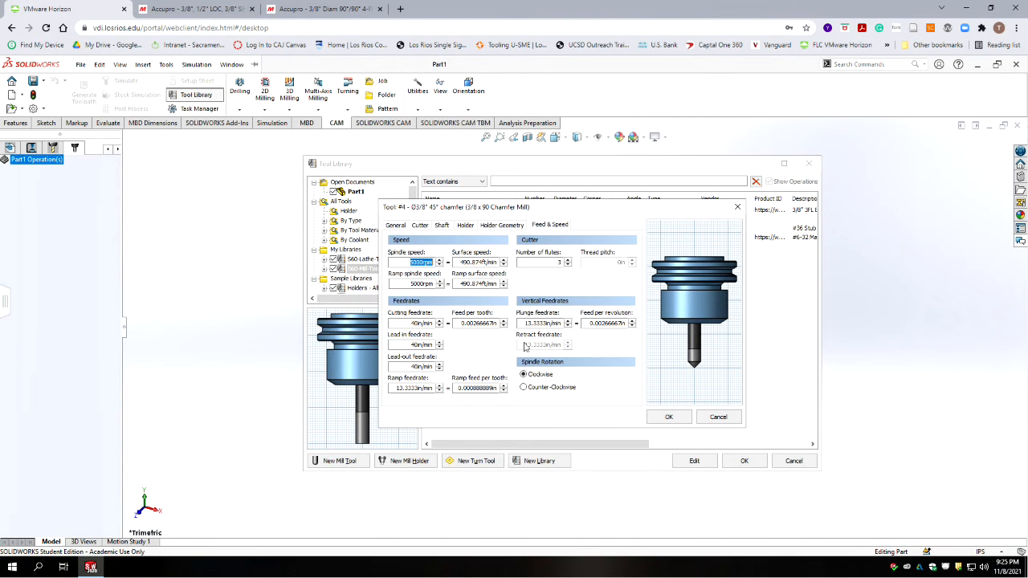
click(667, 416)
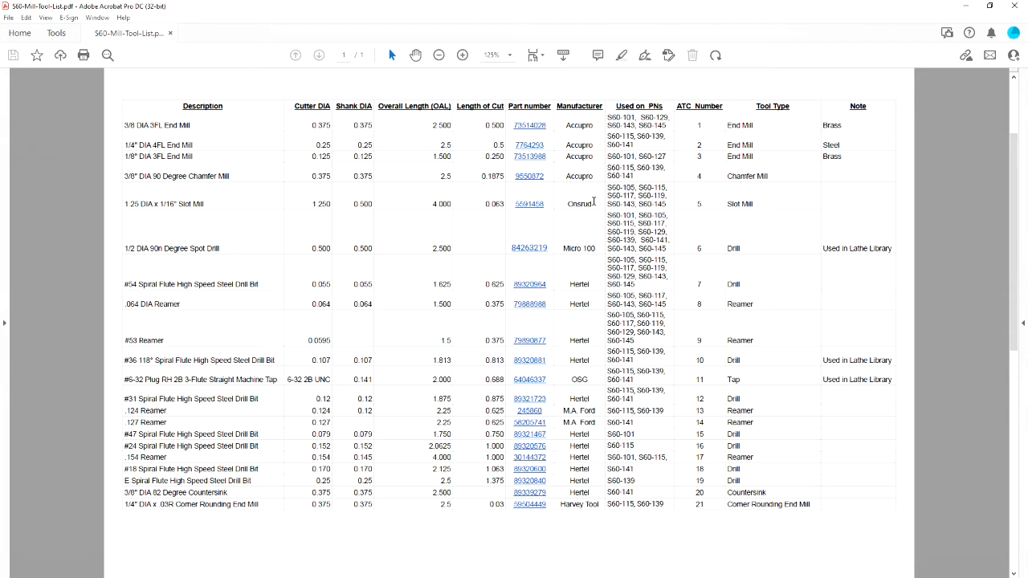
Select the slot mill's manufacturer in the tool list, add a new mill tool to S60-Mill-Tools and enter "Onsrud" as its vendor.
drag(592, 204, 567, 205)
click(964, 8)
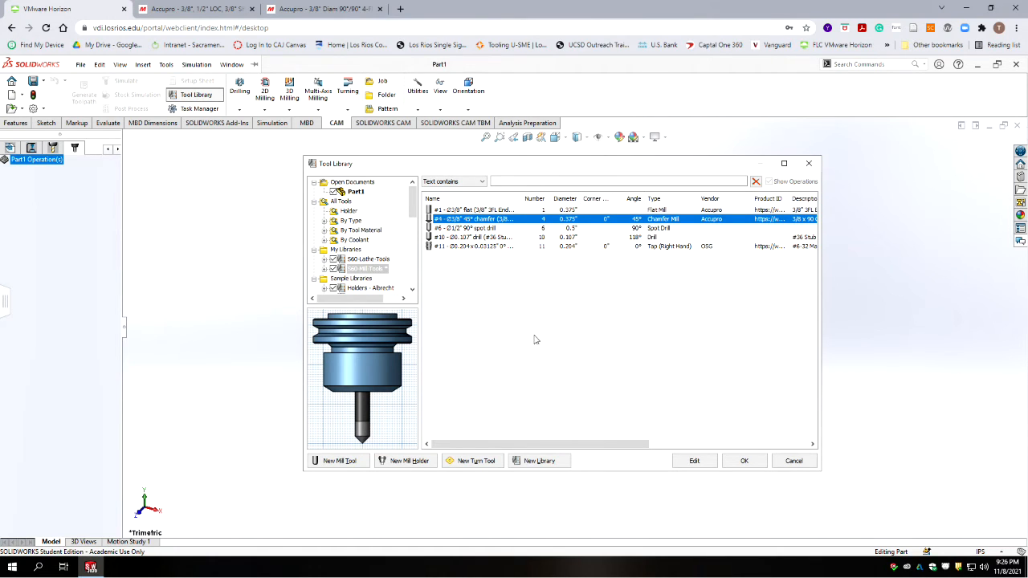
click(340, 461)
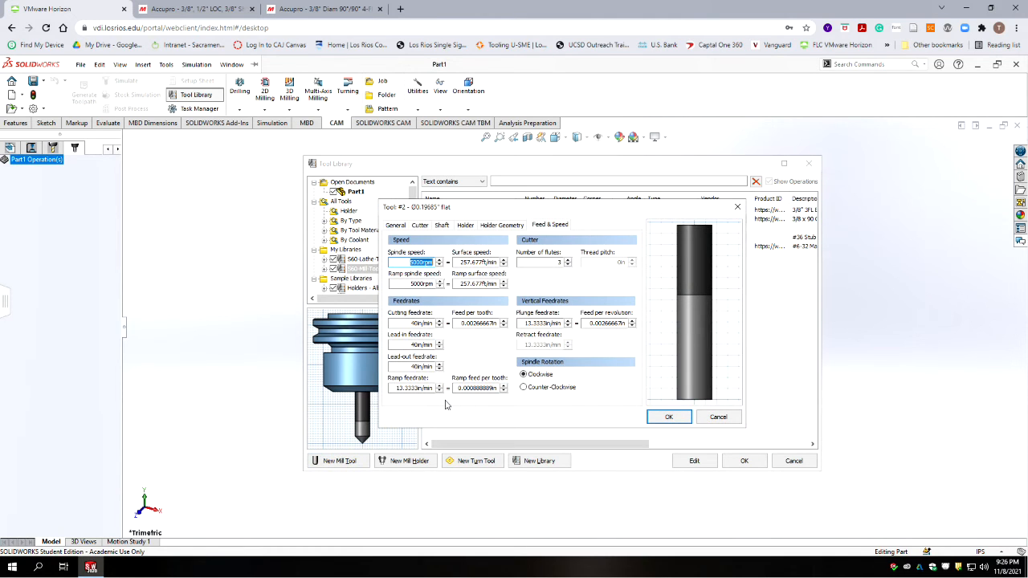
click(394, 228)
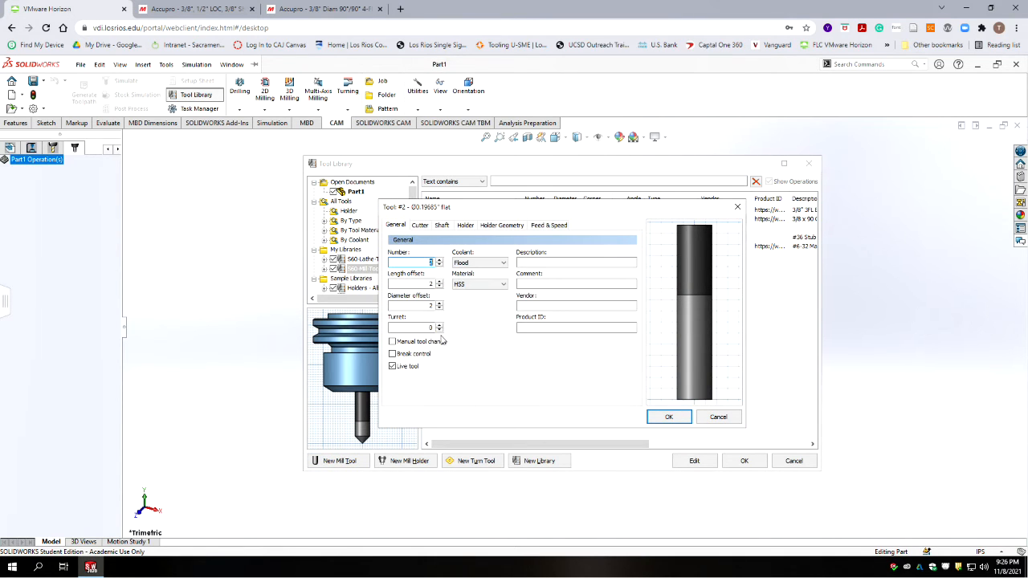
click(525, 264)
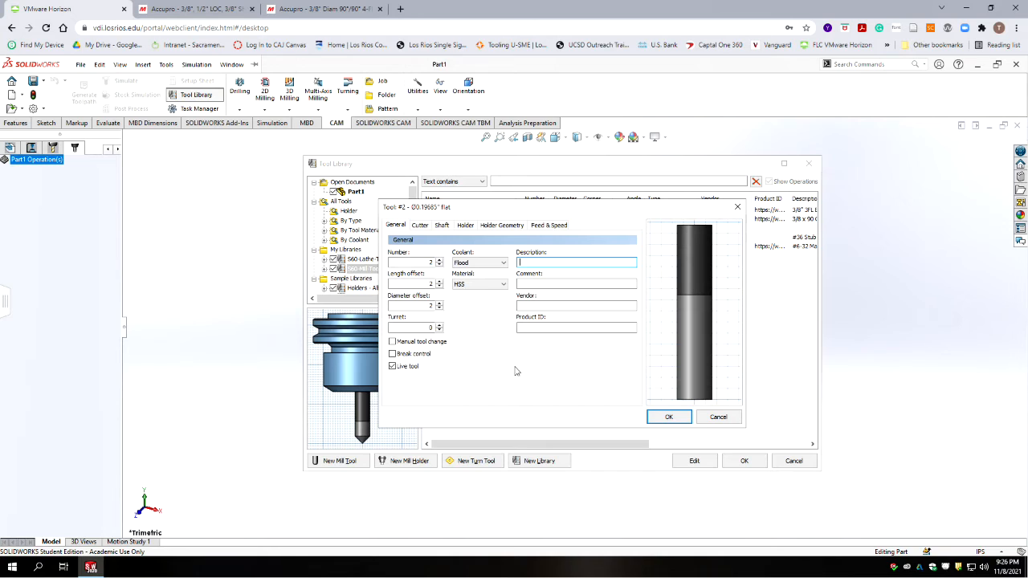
click(527, 306)
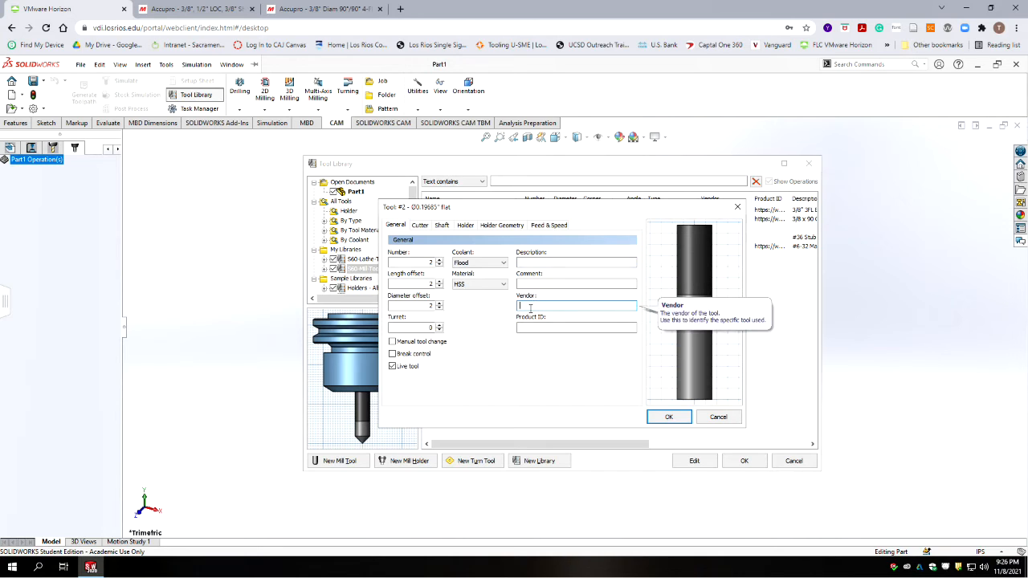
text(Onsrud)
Set the new tool's number to 5 and its description to "1.25 x .0625 Slot Mill", and return to the S60 mill tool list.
double_click(432, 263)
text(5)
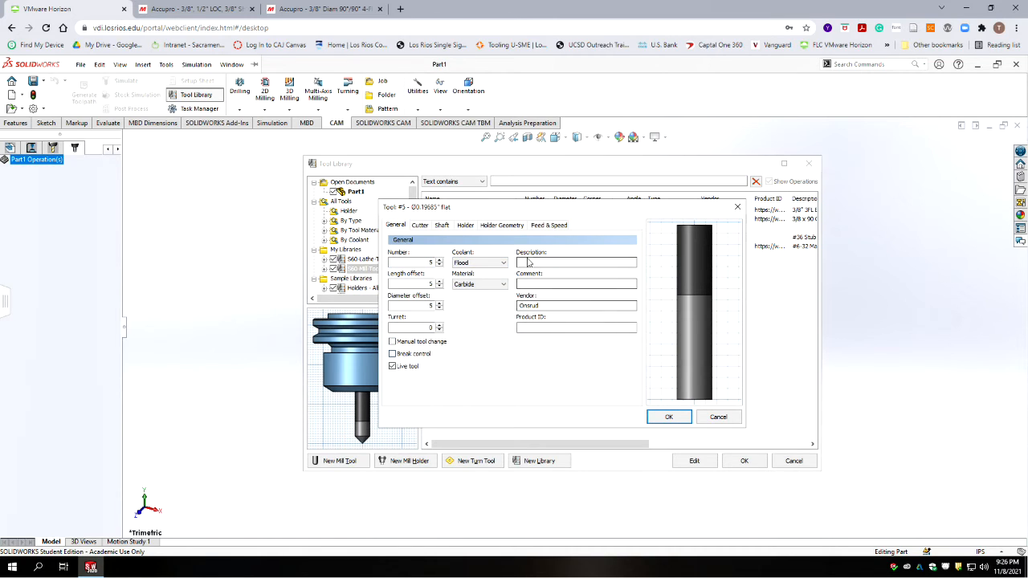
click(527, 263)
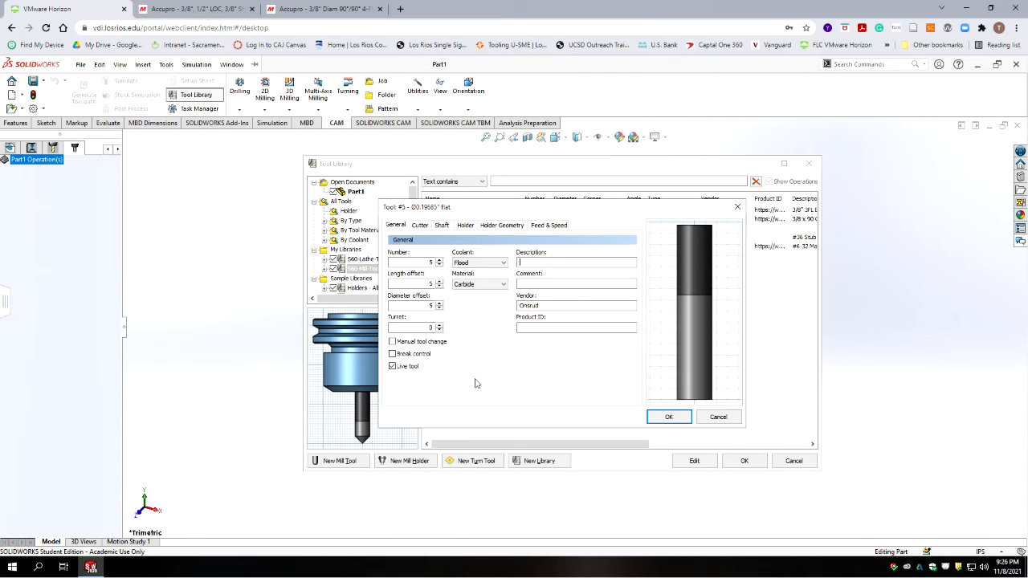
text(1.25 x .0625 Slot Mill)
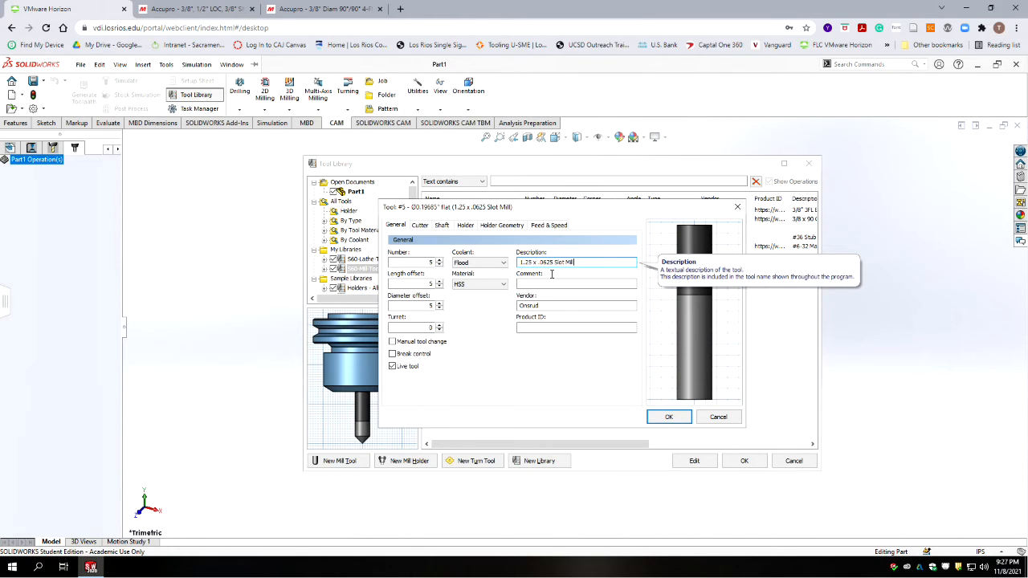
key(alt+Tab)
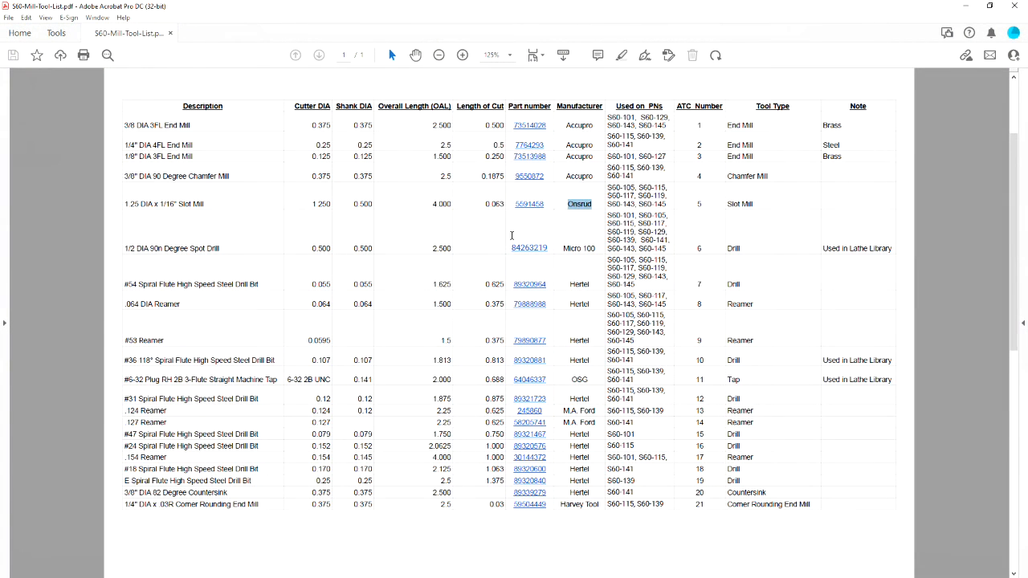
Open the 1.25 x 1/16" slot mill's product page from the tool list and paste its web address as tool 5's product ID.
click(425, 222)
click(530, 204)
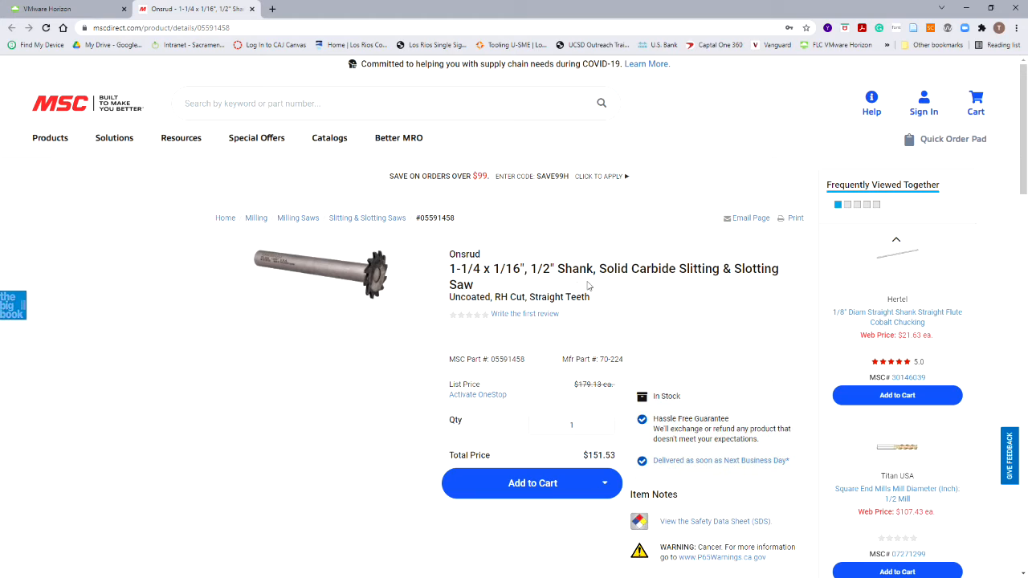
click(265, 27)
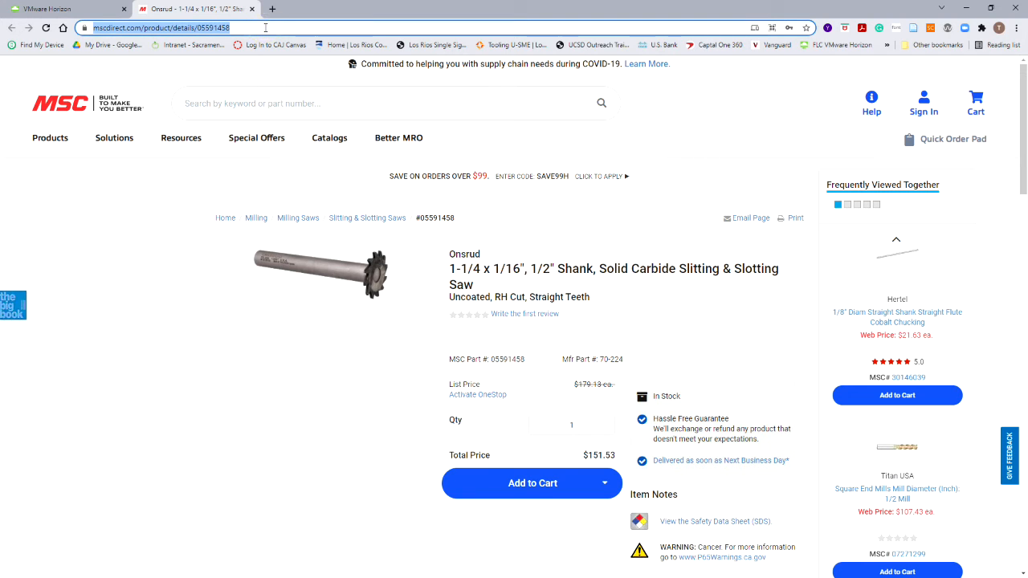
click(200, 294)
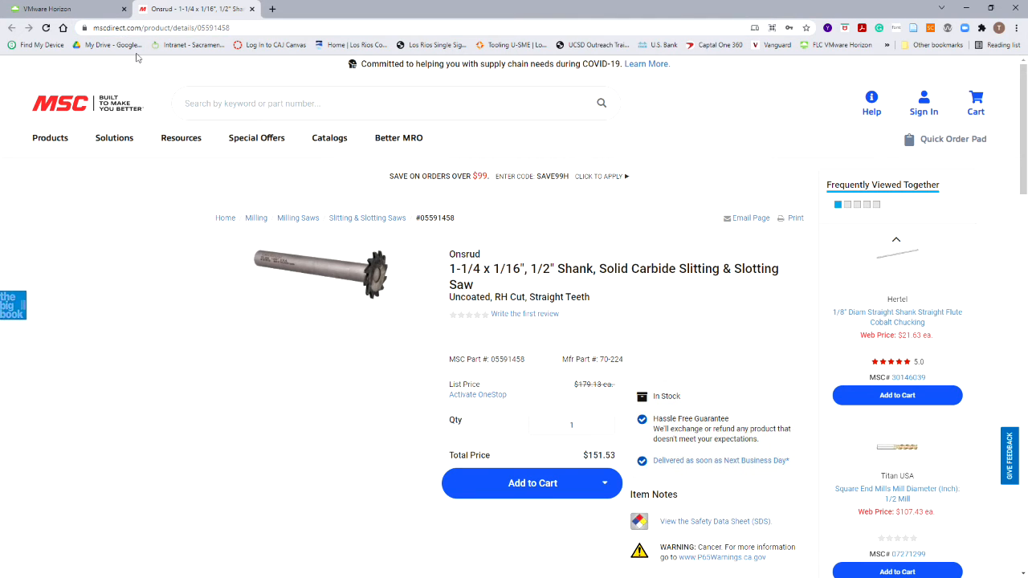
click(50, 9)
click(549, 327)
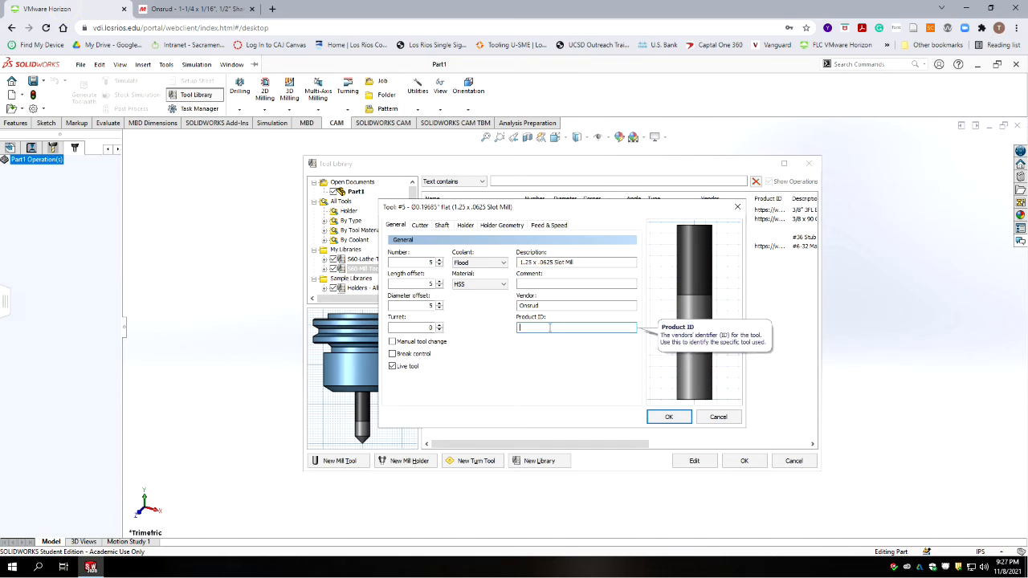
key(ctrl+v)
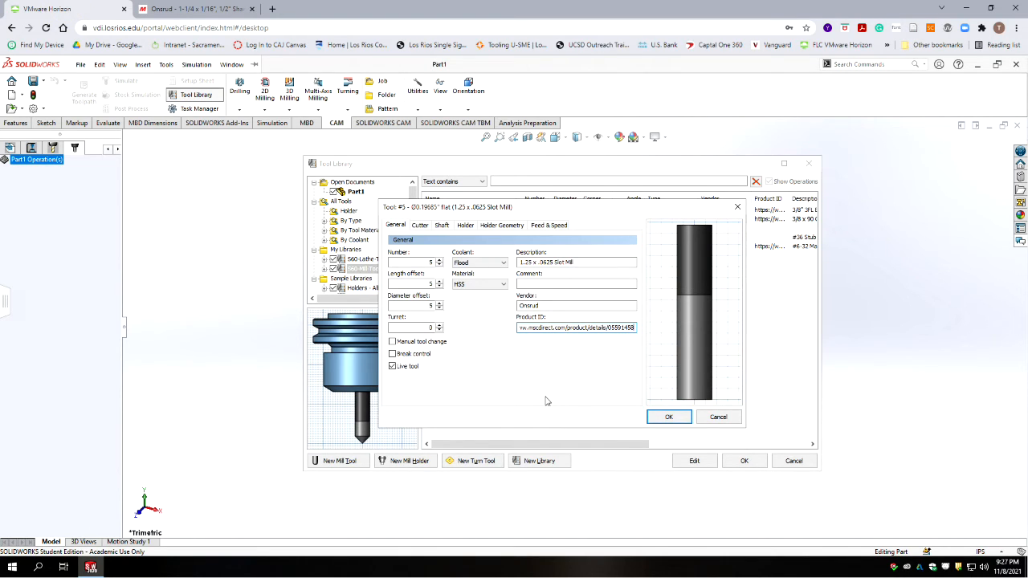
Make tool 5's cutter a Slot Mill with a 1.25 in diameter and a 0 in corner radius.
click(420, 225)
click(440, 249)
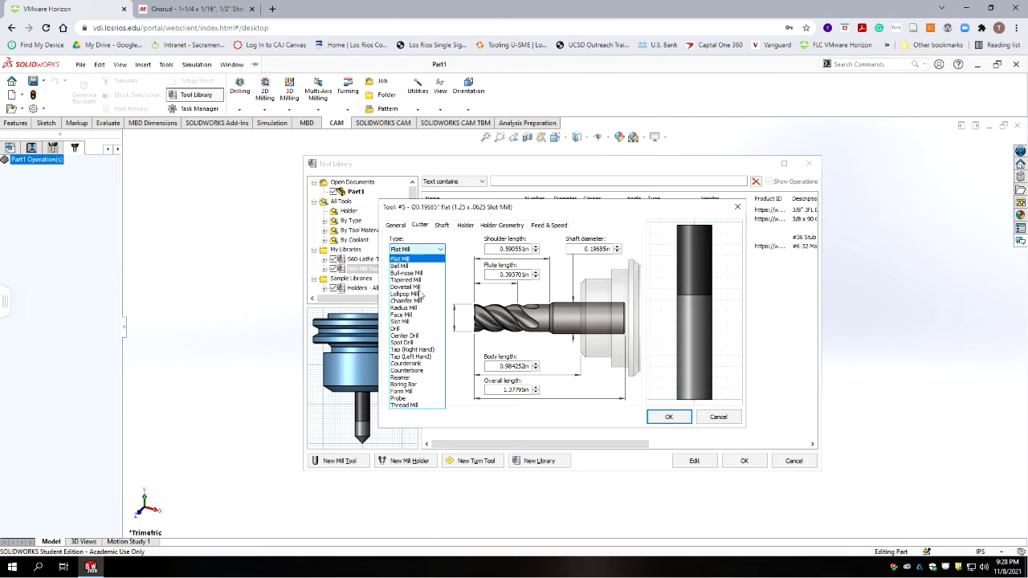
click(410, 322)
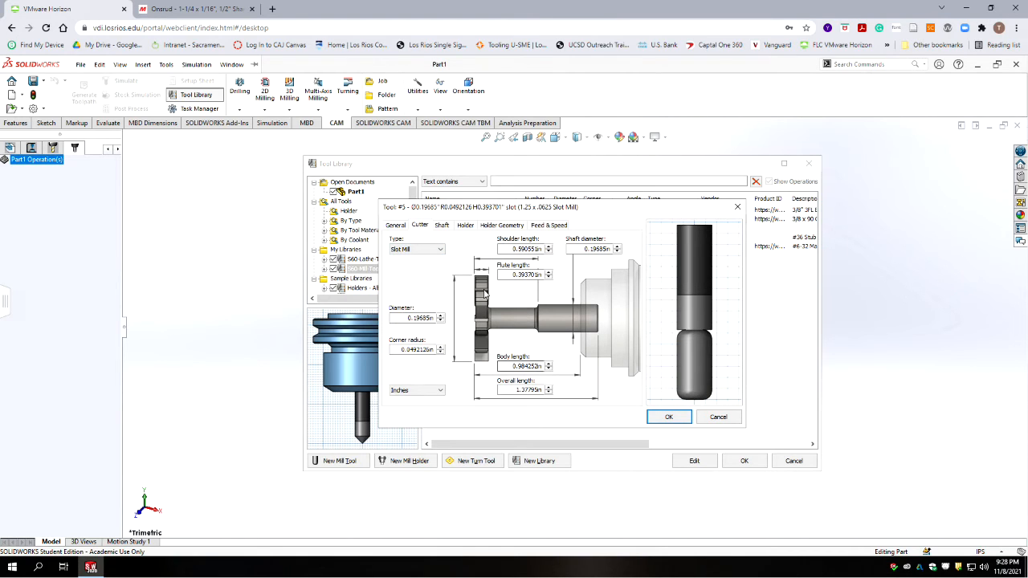
click(409, 318)
text(1.25)
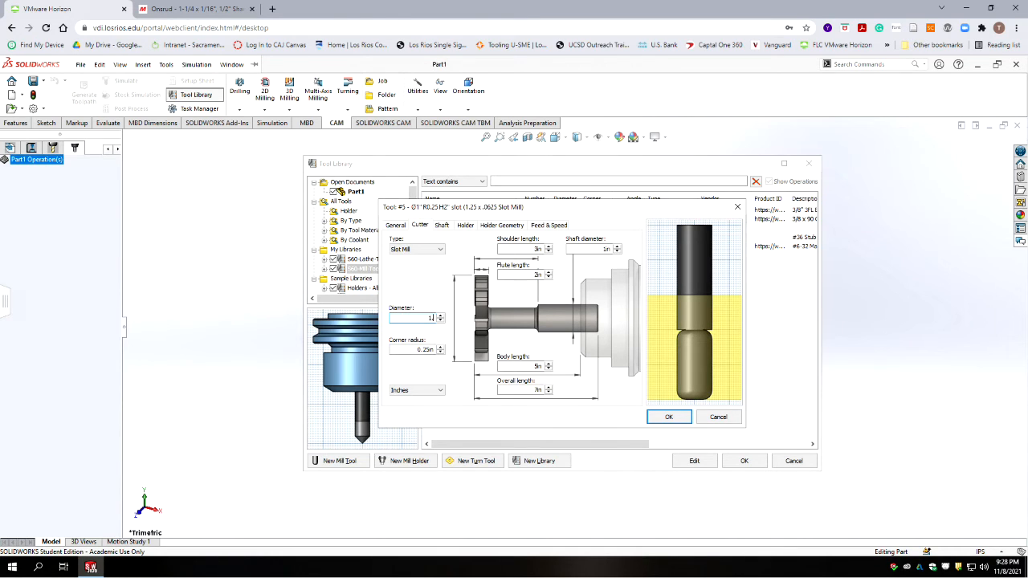
click(405, 349)
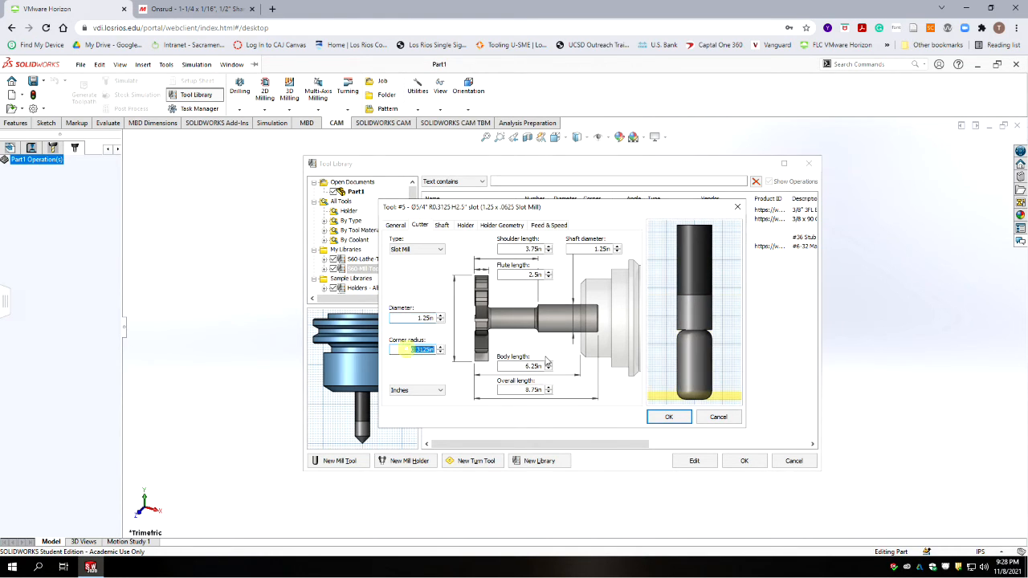
text(0)
Set the slot mill's shaft diameter to 0.5 in, checking the tool list, and its flute length to 0.0625 in.
click(584, 250)
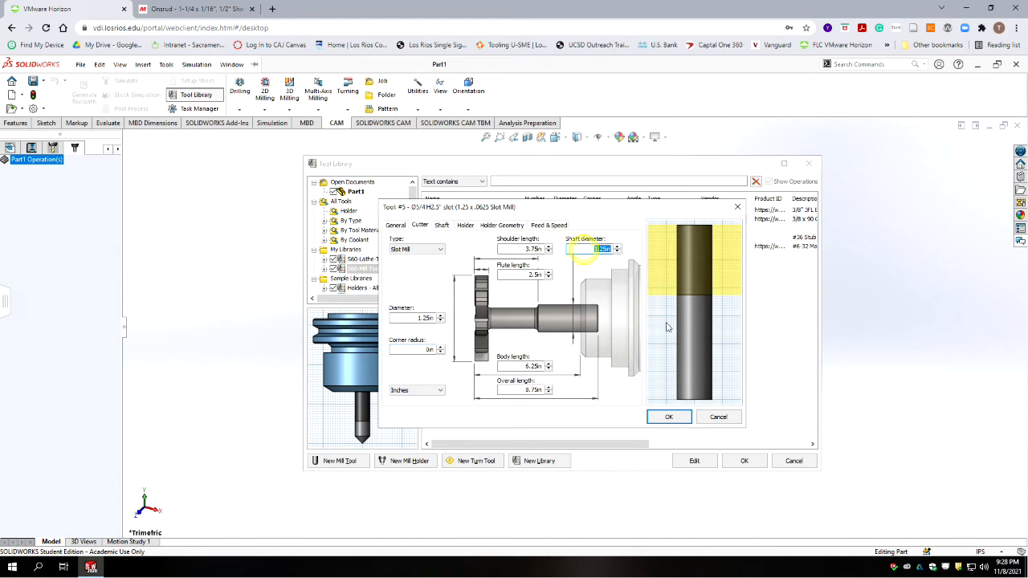
key(alt+Tab)
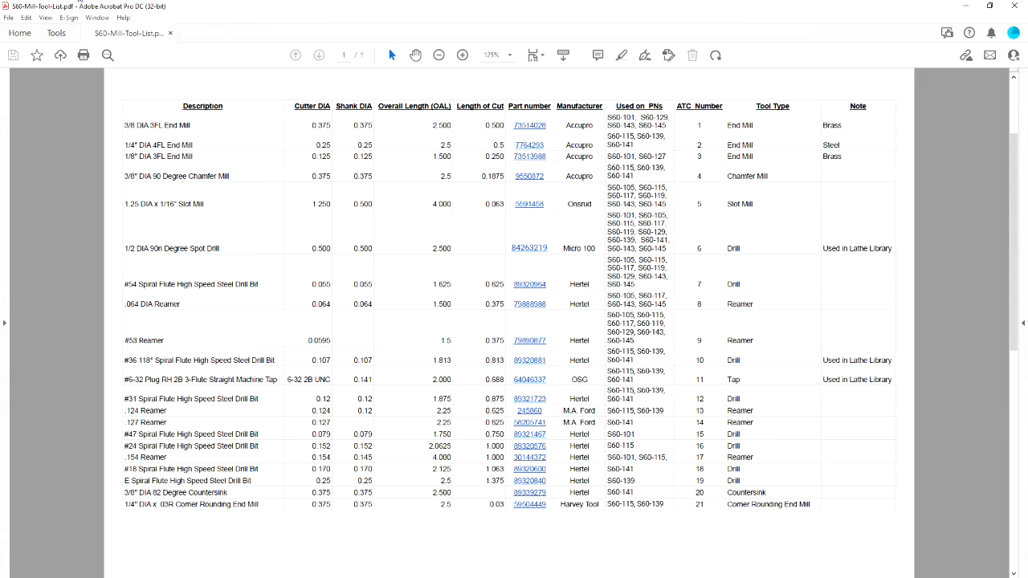
key(alt+Tab)
text(.5)
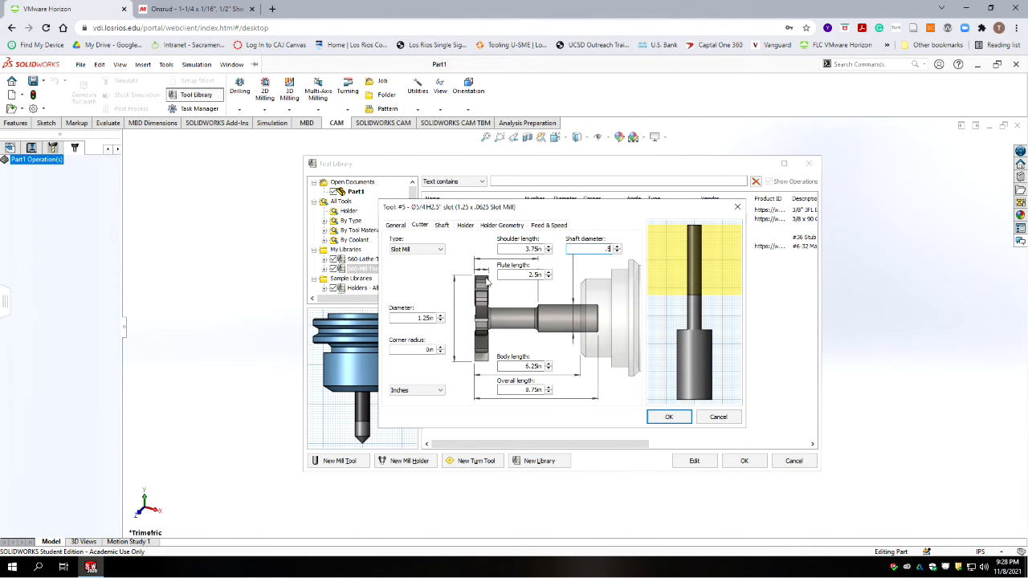
key(Tab)
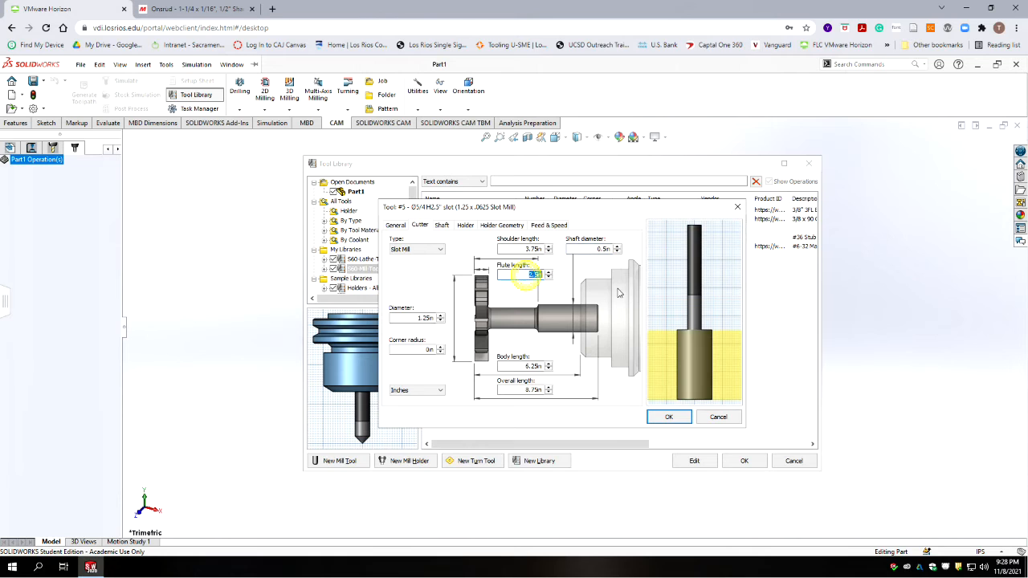
text(1i)
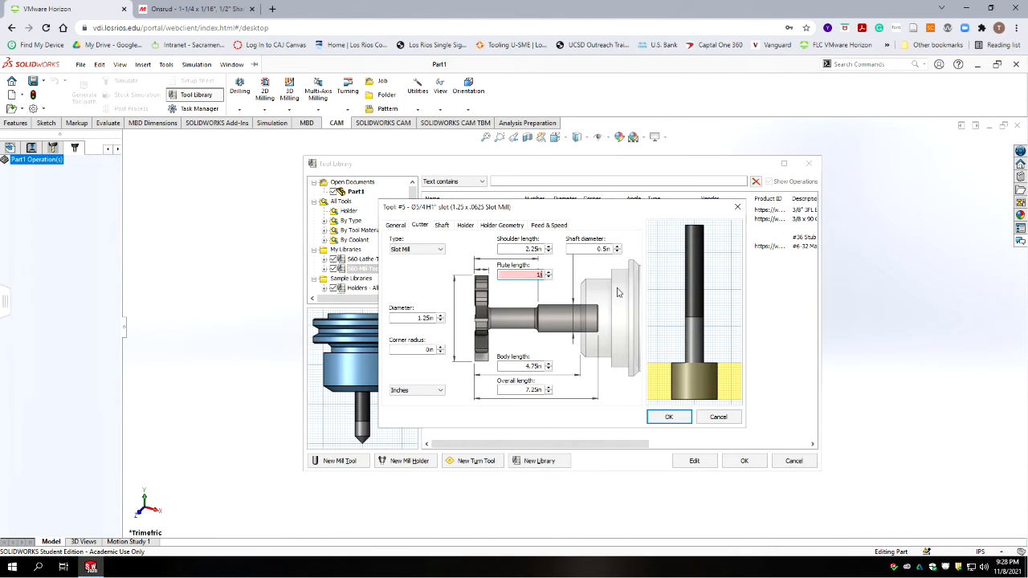
key(Tab)
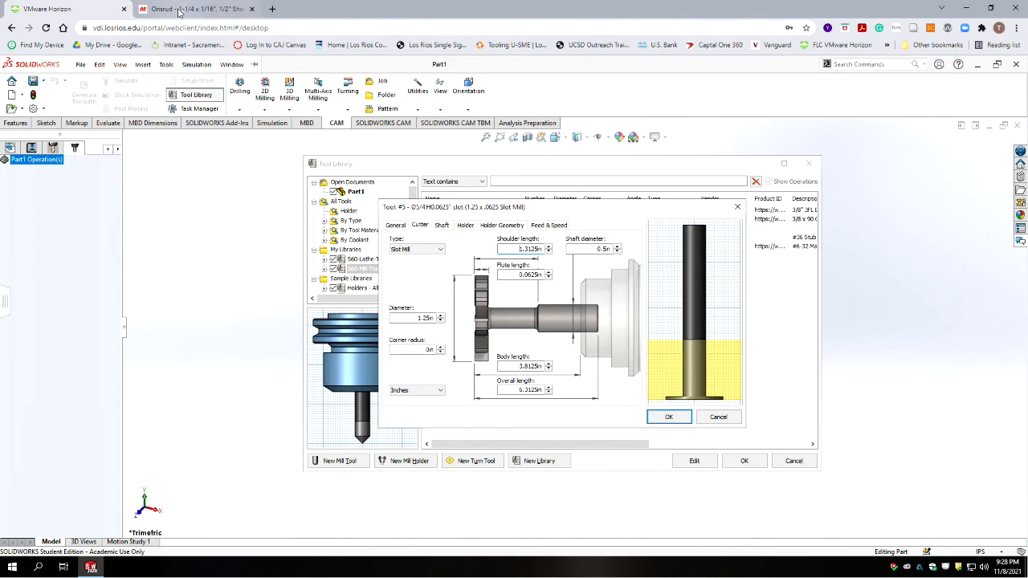
Check the slot mill's specs on its product page and set overall length to 4 in, body length to 3 in and shoulder length to 2 in.
click(181, 8)
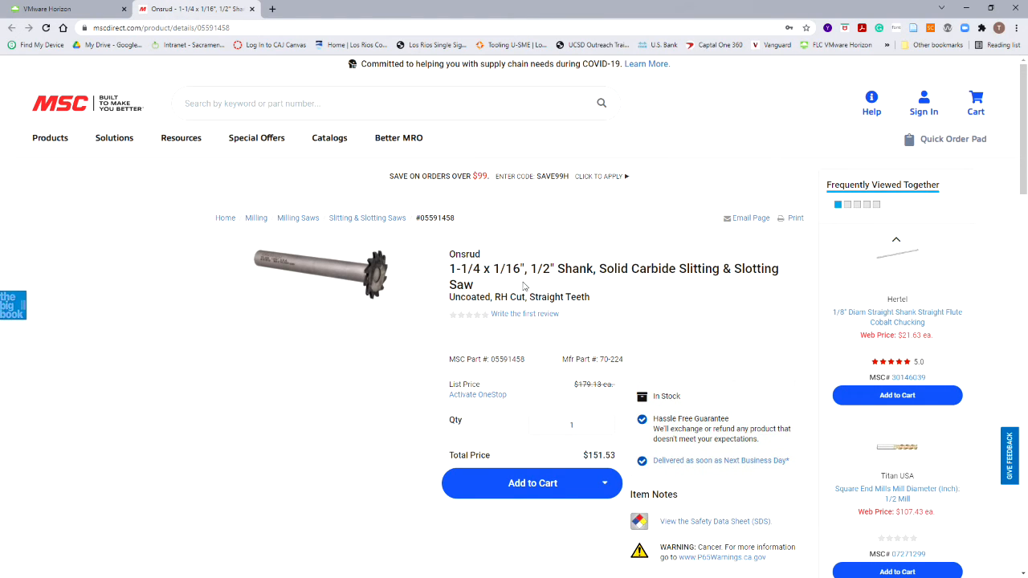
mouse_move(369, 269)
scroll(414, 462, down, 10)
scroll(415, 458, up, 7)
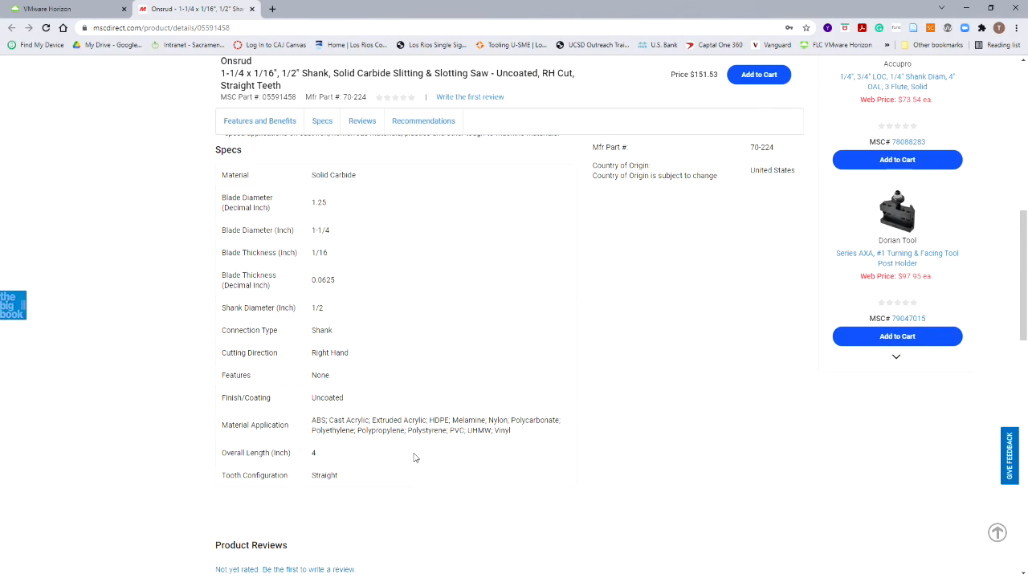
scroll(387, 438, up, 2)
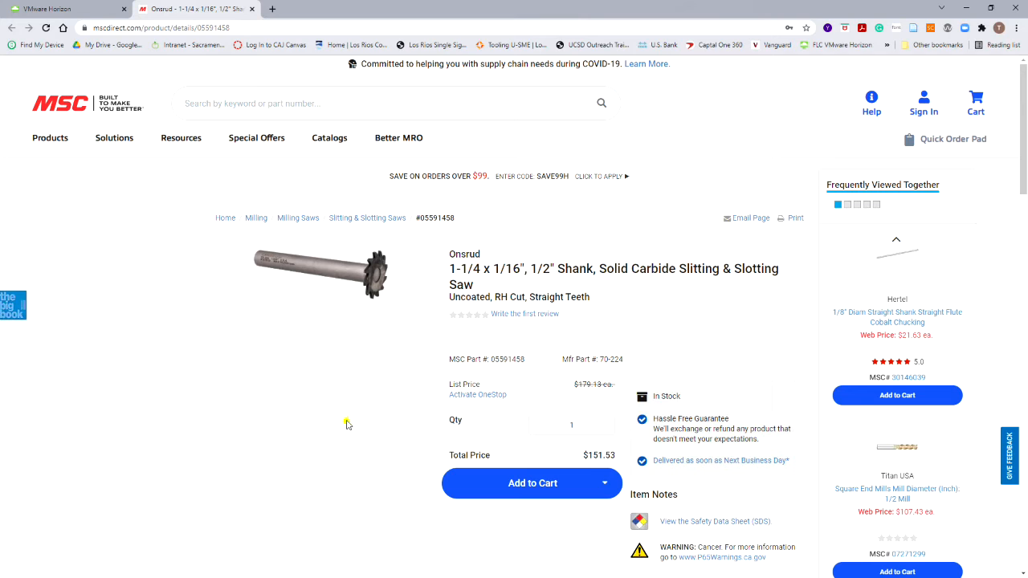
click(60, 9)
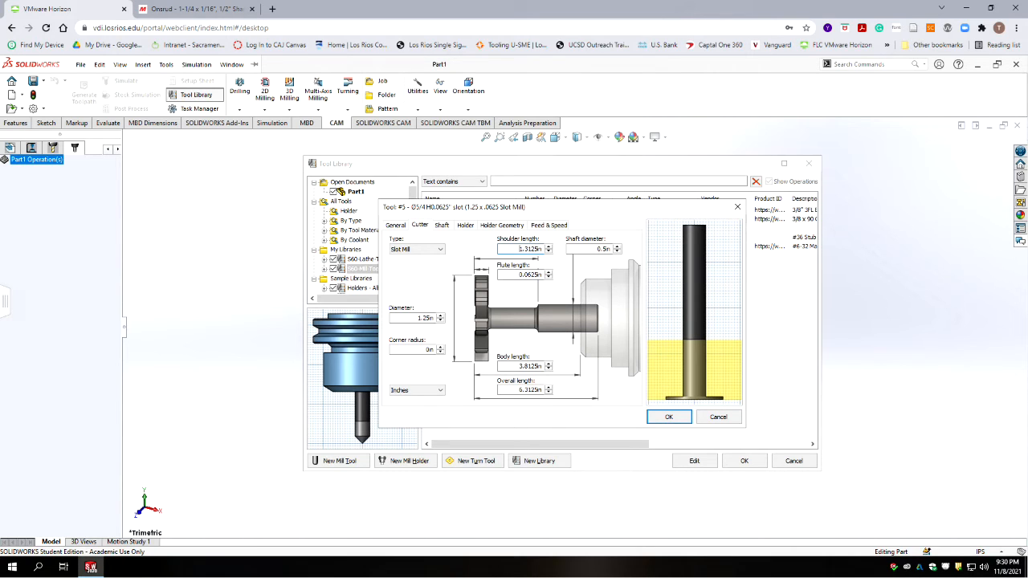
drag(513, 390, 631, 399)
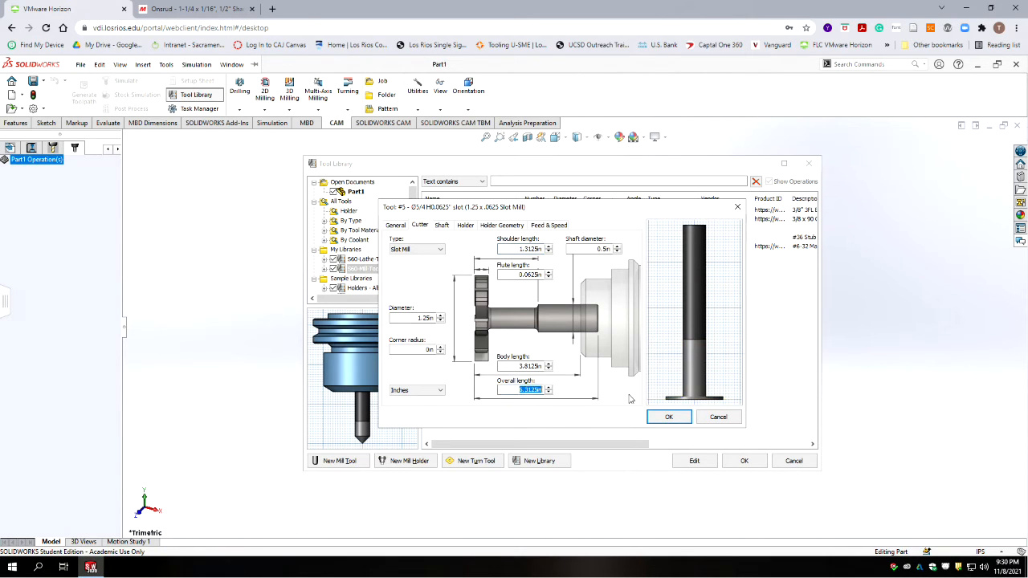
text(4)
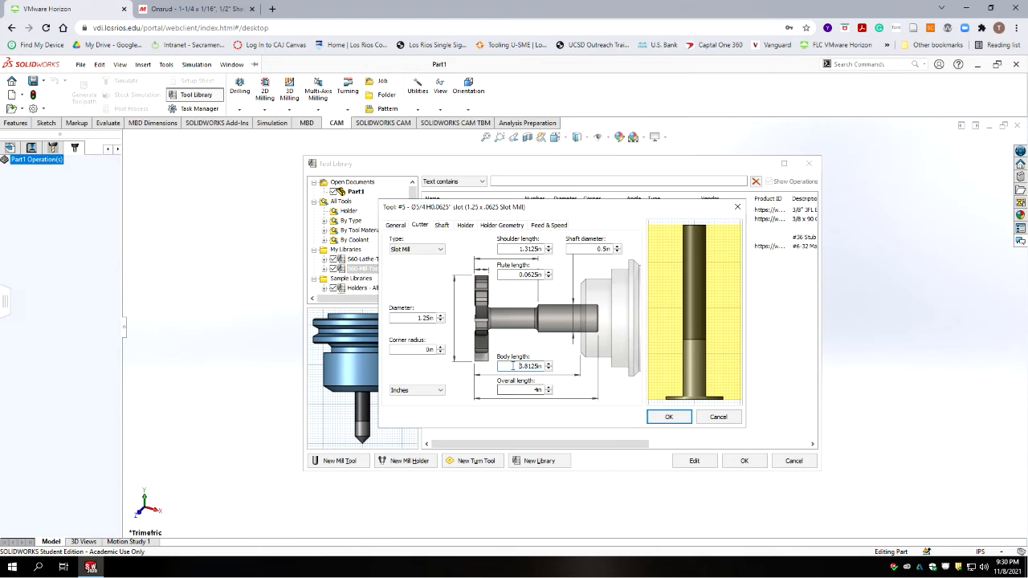
drag(515, 366, 604, 407)
text(3)
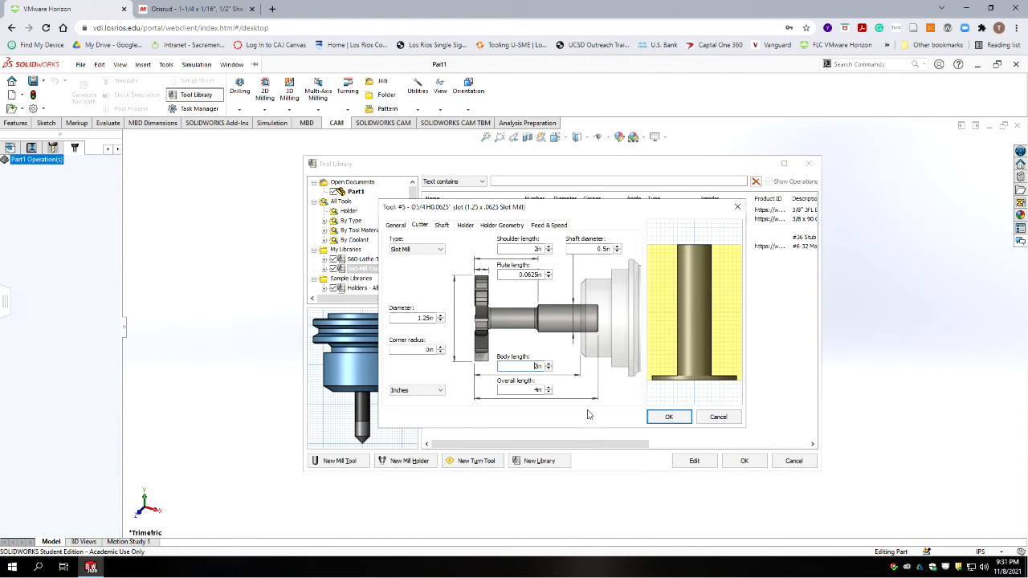
Assign the Maritool CAT40-ER32-1.85 holder from the Maritool sample library to the slot mill.
click(442, 225)
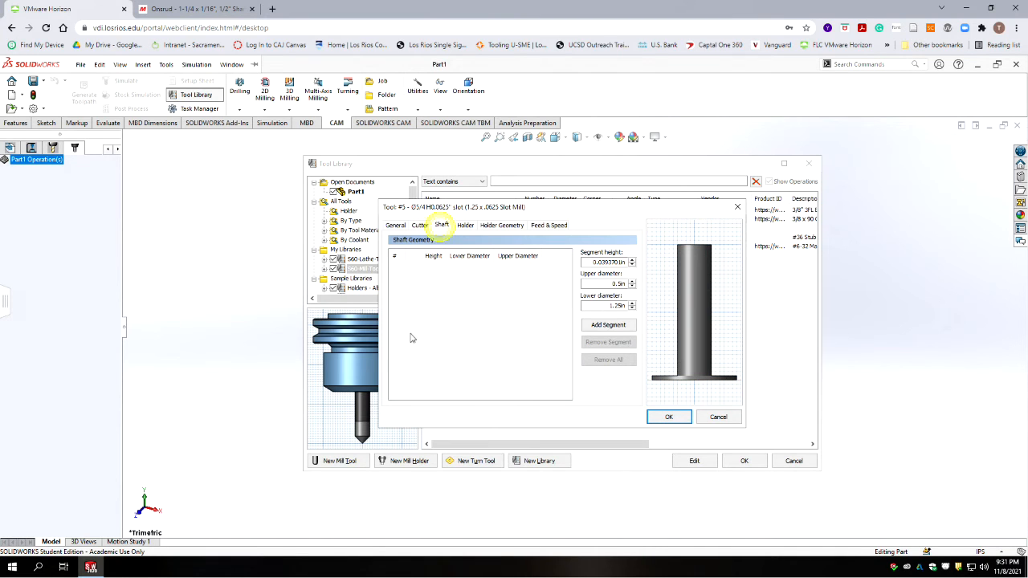
click(465, 225)
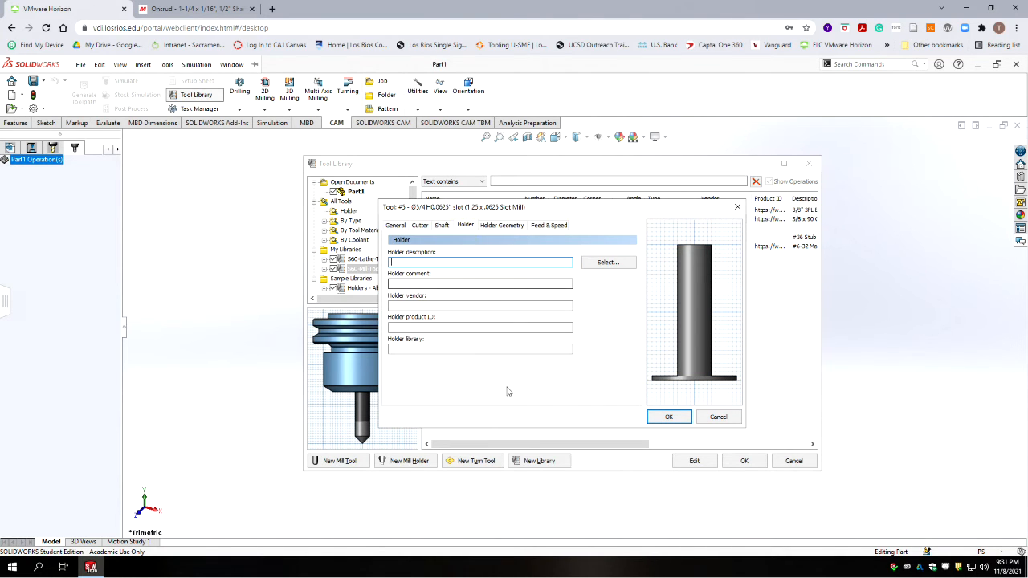
click(604, 262)
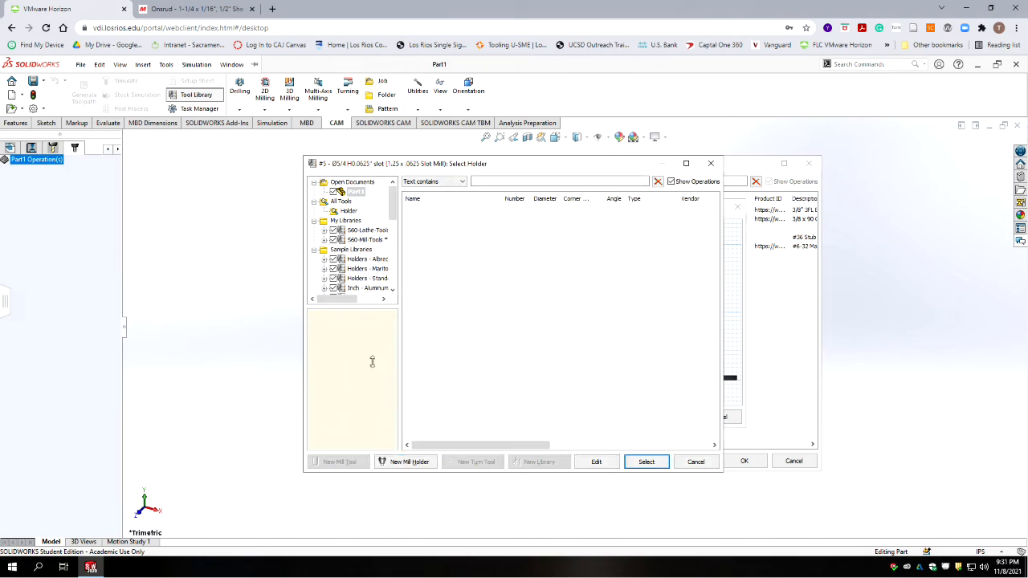
click(363, 268)
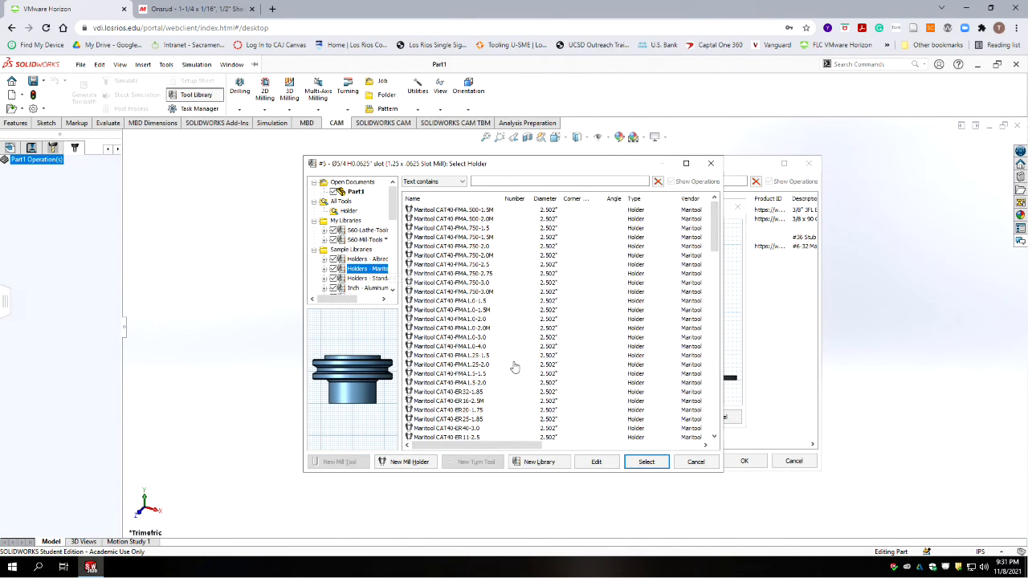
click(470, 392)
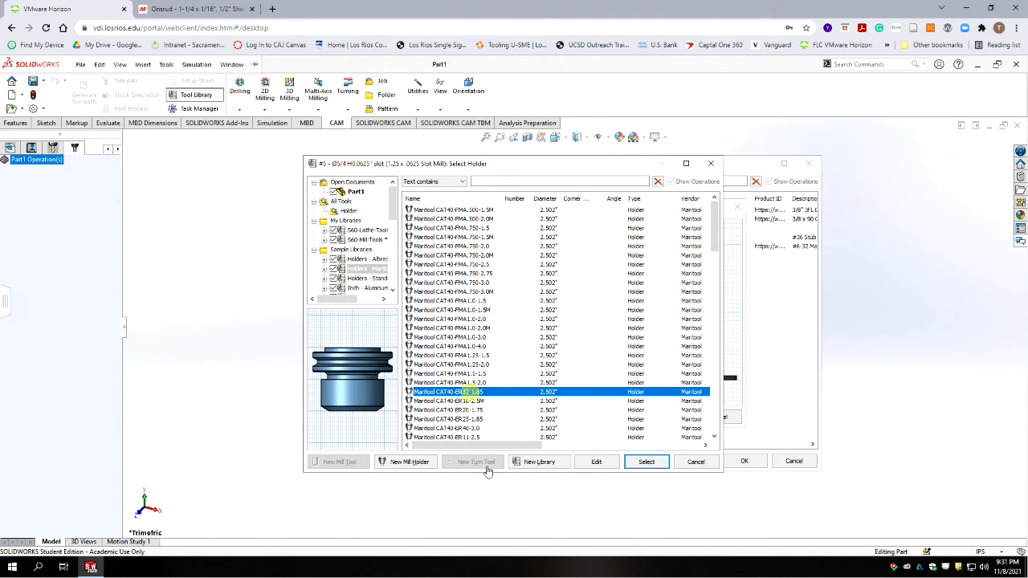
click(647, 463)
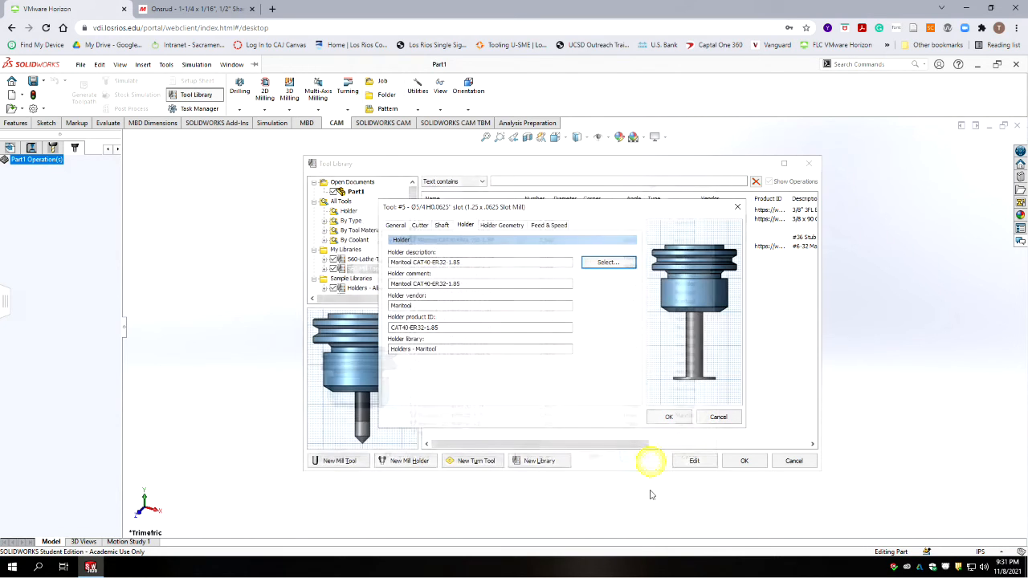
Set the slot mill's number of flutes to 12 and its spindle speed to 2000 rpm, and accept the tool.
click(501, 226)
click(549, 225)
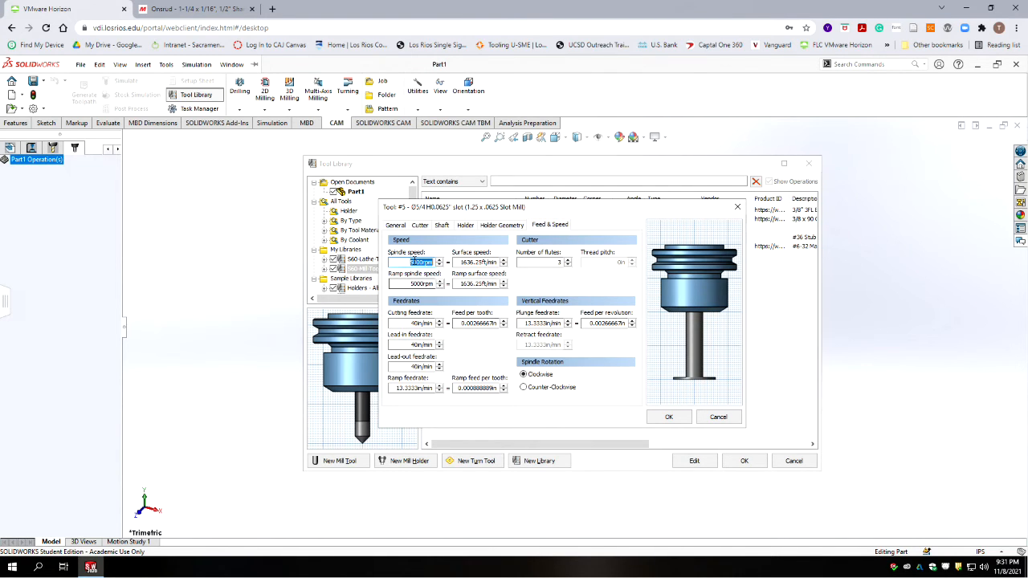
double_click(559, 262)
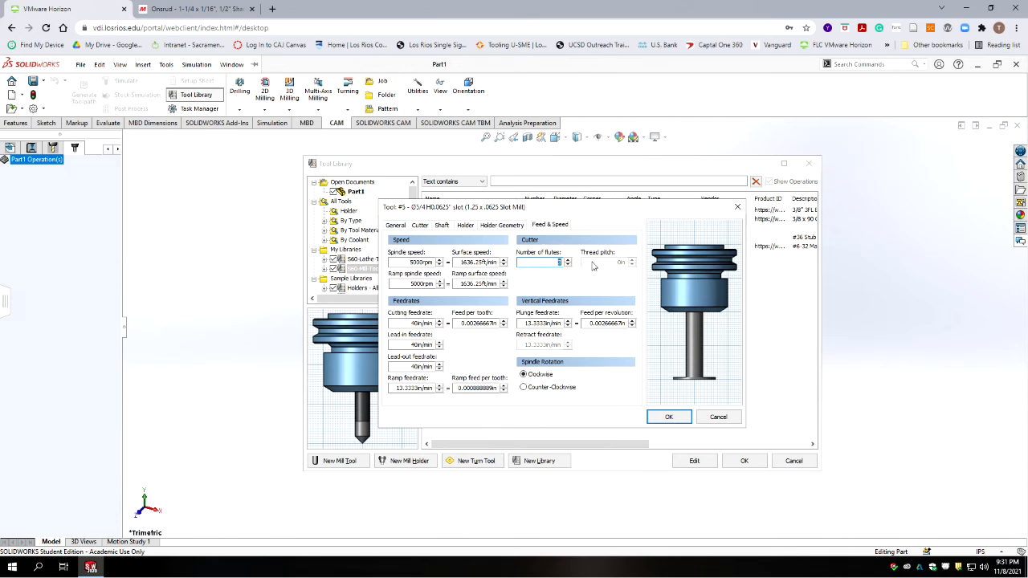
text(12)
click(589, 262)
double_click(411, 262)
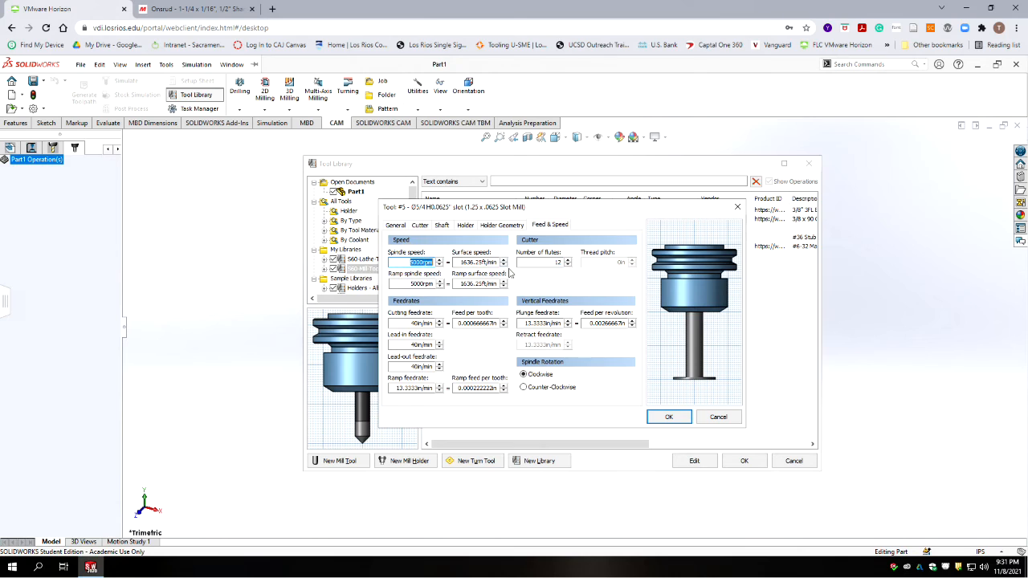
text(2000)
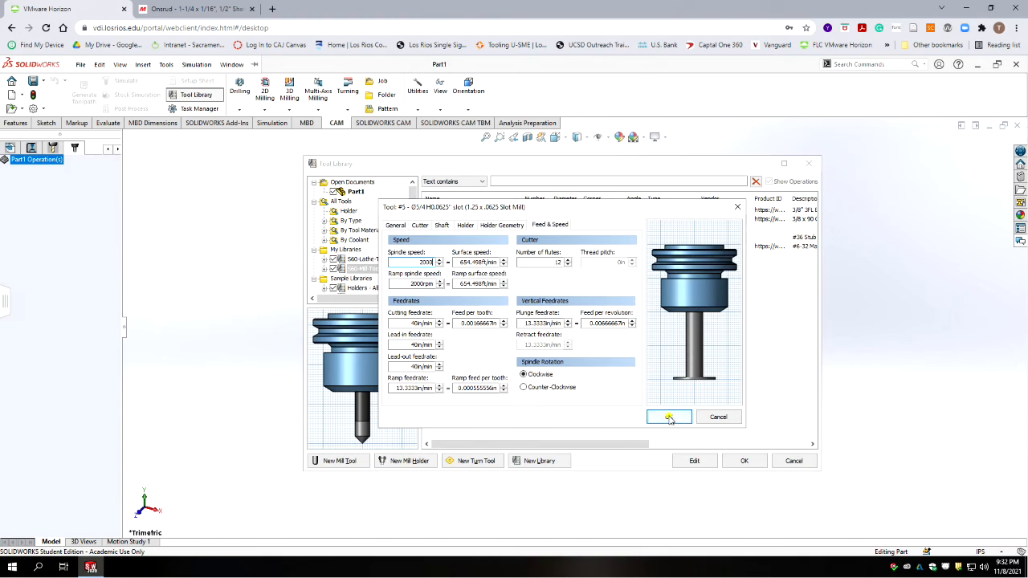
click(672, 417)
Open the 3/8" 82-degree countersink's product page from the tool list, copy its web address and return to the tool library.
click(564, 361)
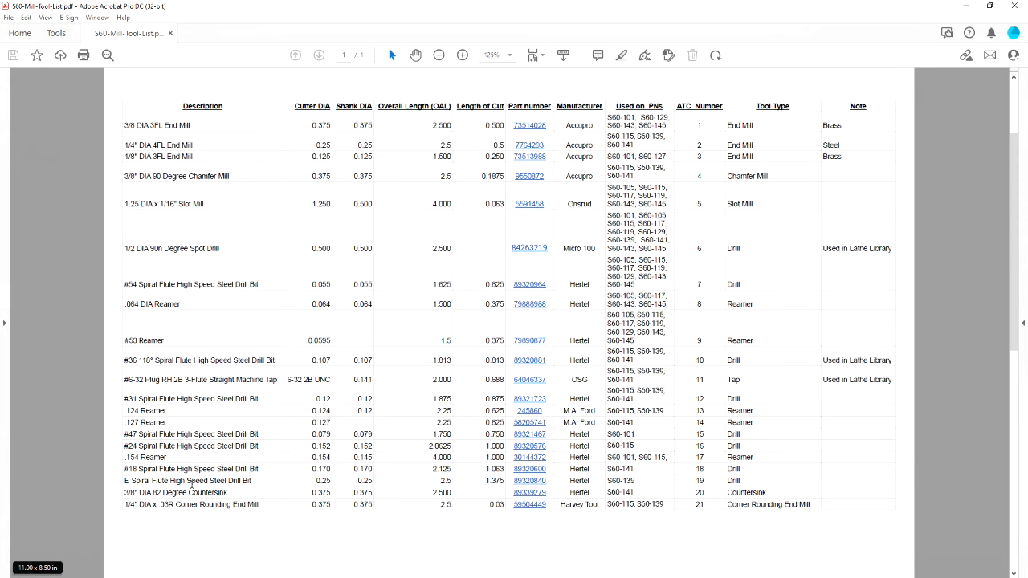
click(530, 493)
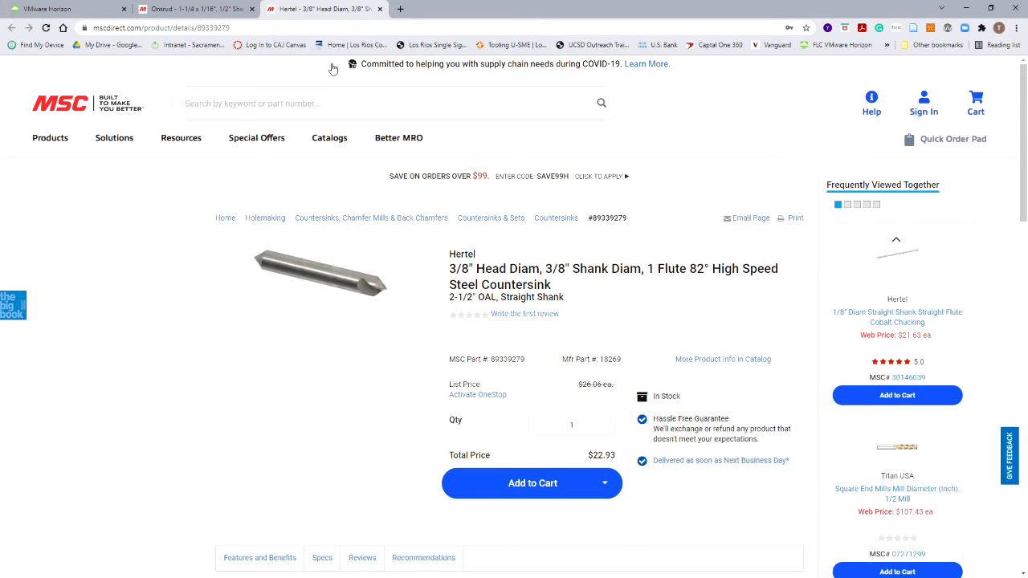
click(273, 32)
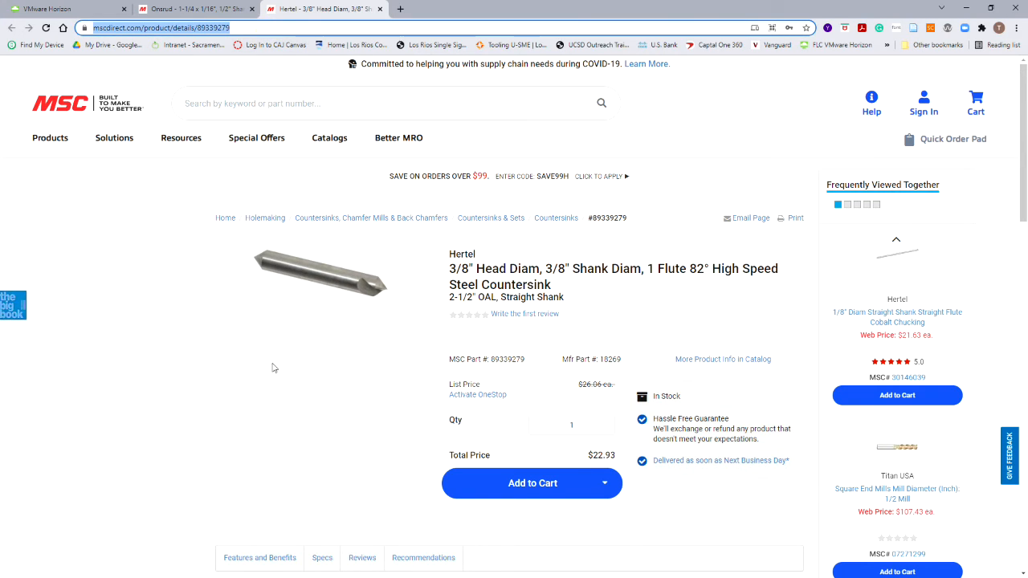
click(278, 395)
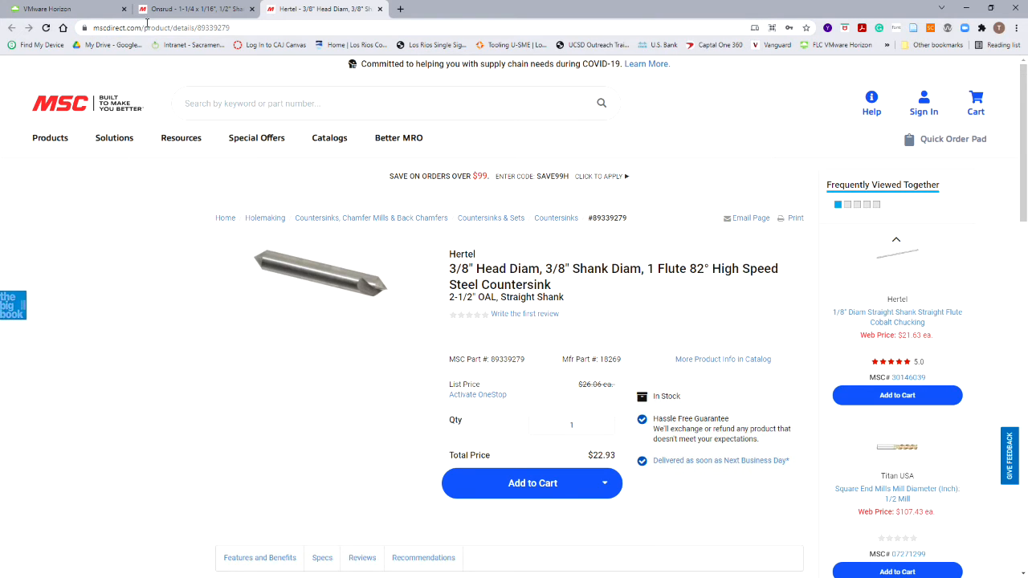
click(86, 10)
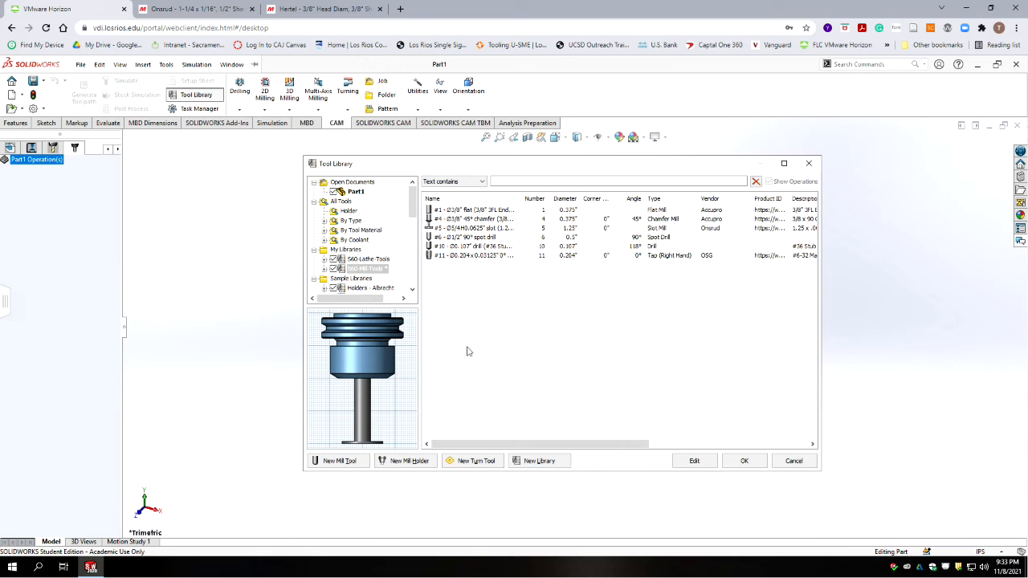
Create a new mill tool with number 20 and the description 3/8" Countersink.
click(341, 460)
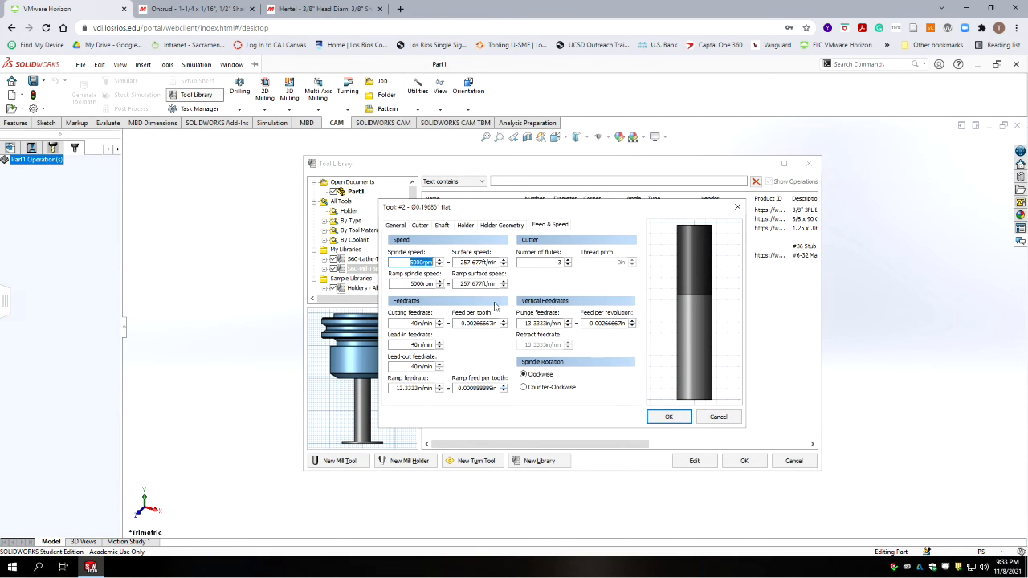
click(395, 226)
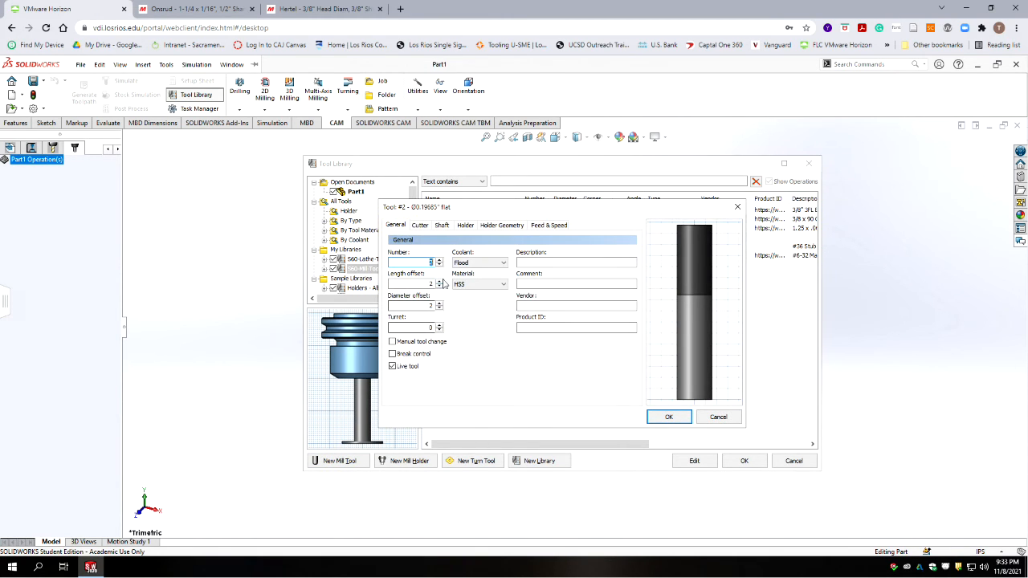
text(20)
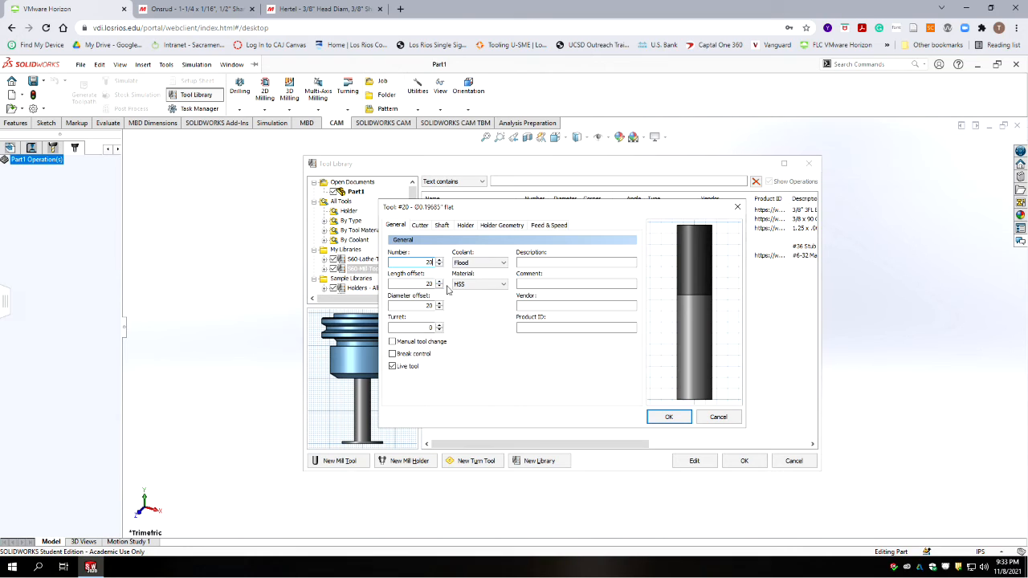
click(478, 332)
click(532, 262)
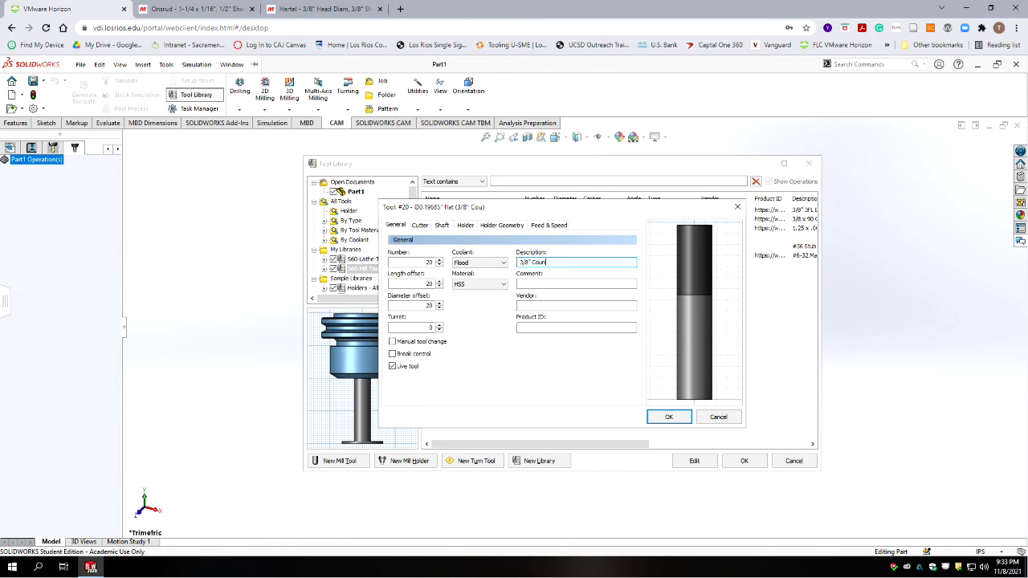
text(ink)
Set the tool's vendor to Hertel and paste the copied product page address as its product ID.
click(555, 305)
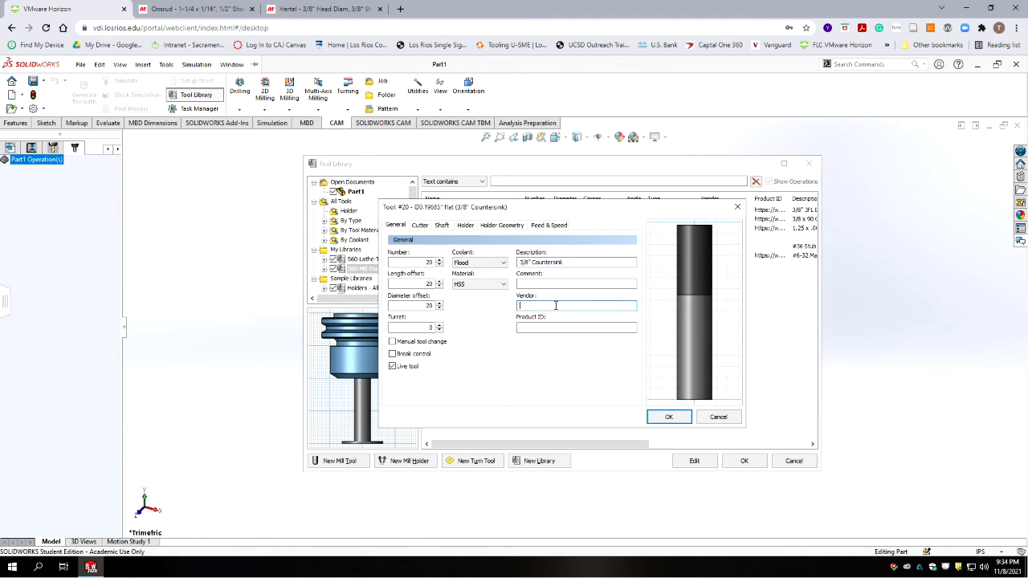
key(ctrl+v)
click(526, 327)
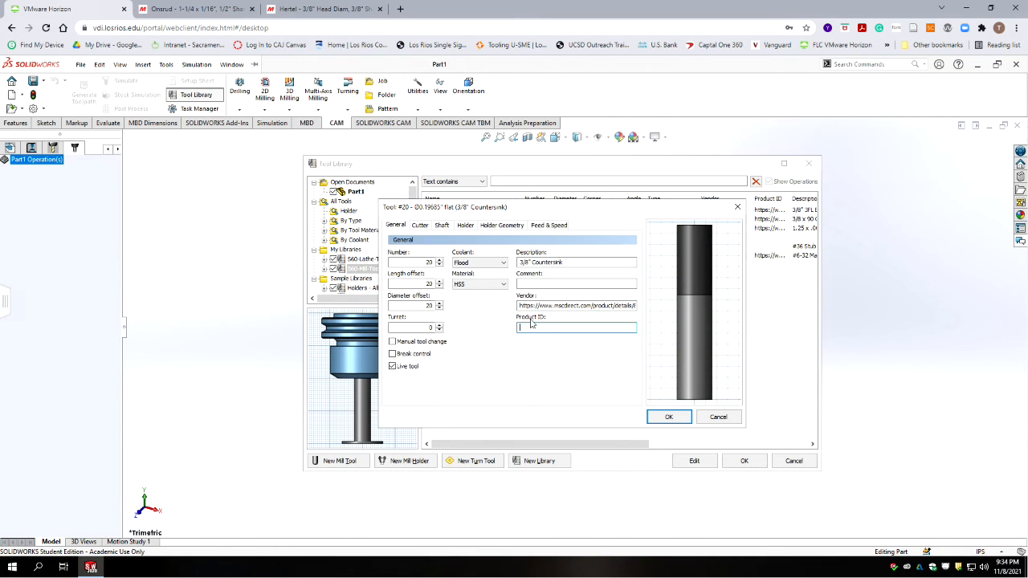
key(ctrl+v)
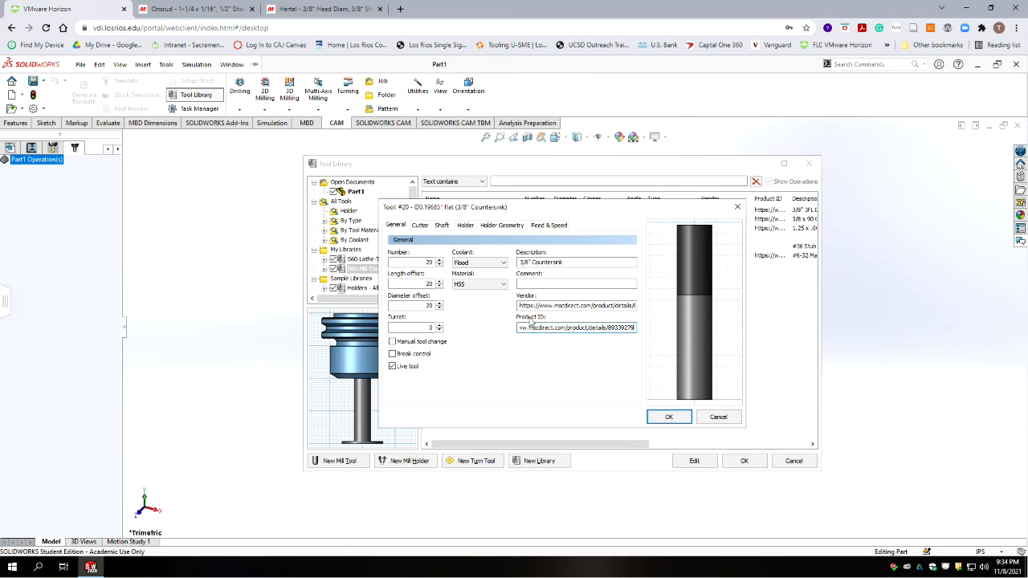
click(522, 306)
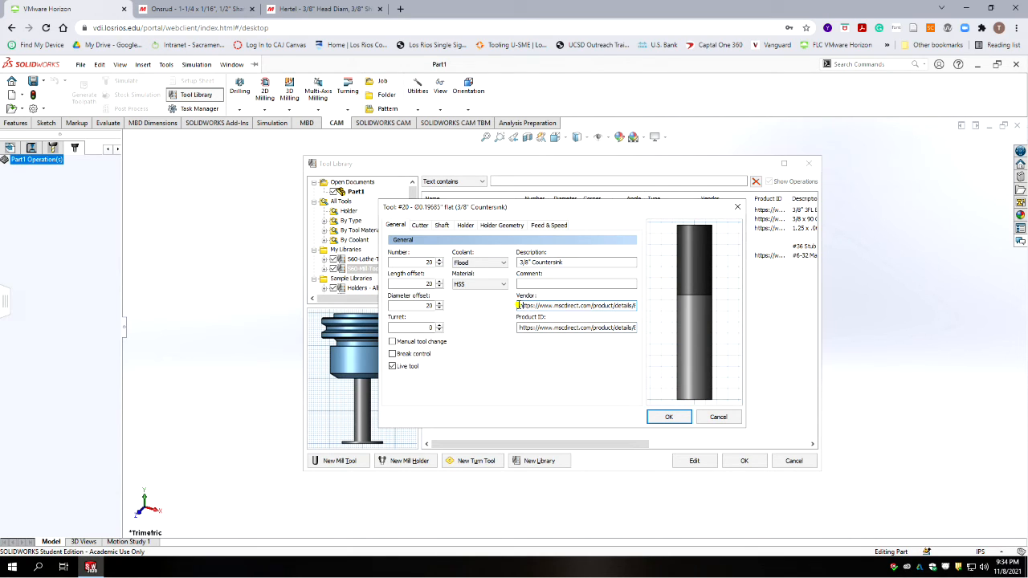
key(ctrl+a)
text(H)
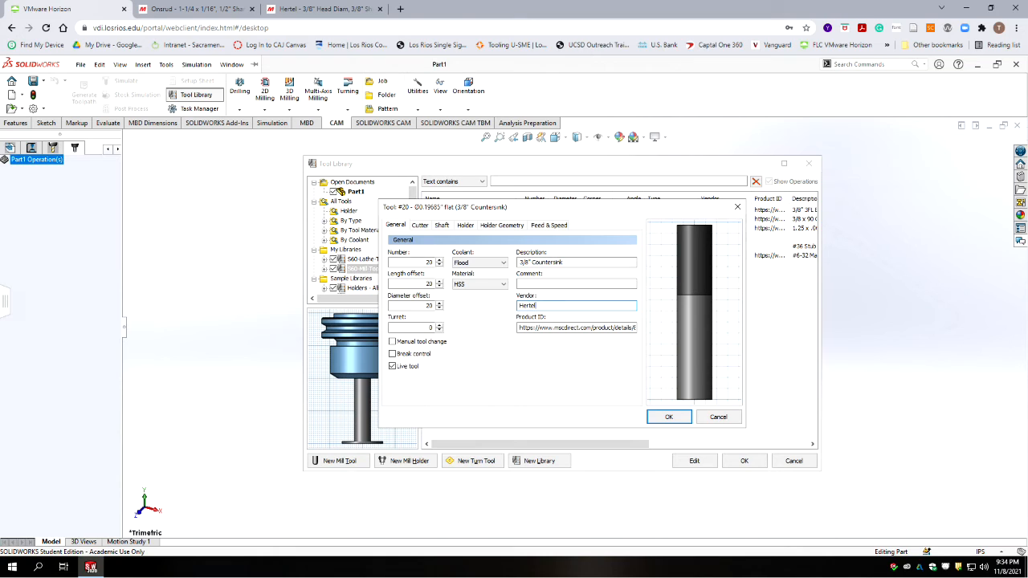
Change the tool's description to 3/8" x 82 Degree Countersink.
click(532, 262)
text(82)
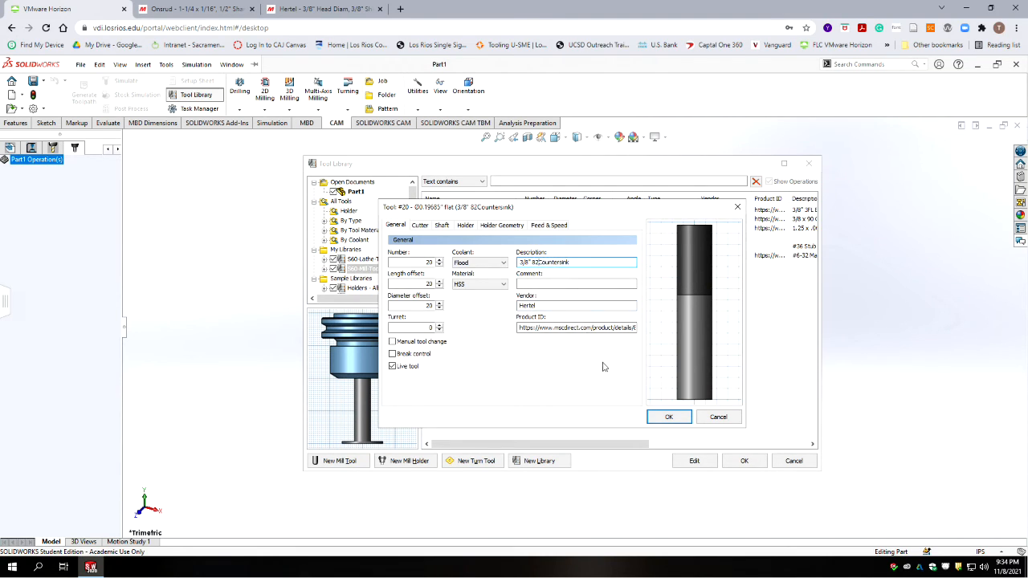
text( defg)
key(BackSpace)
key(BackSpace)
text(gree)
key(BackSpace)
text(Dx)
click(599, 283)
click(546, 263)
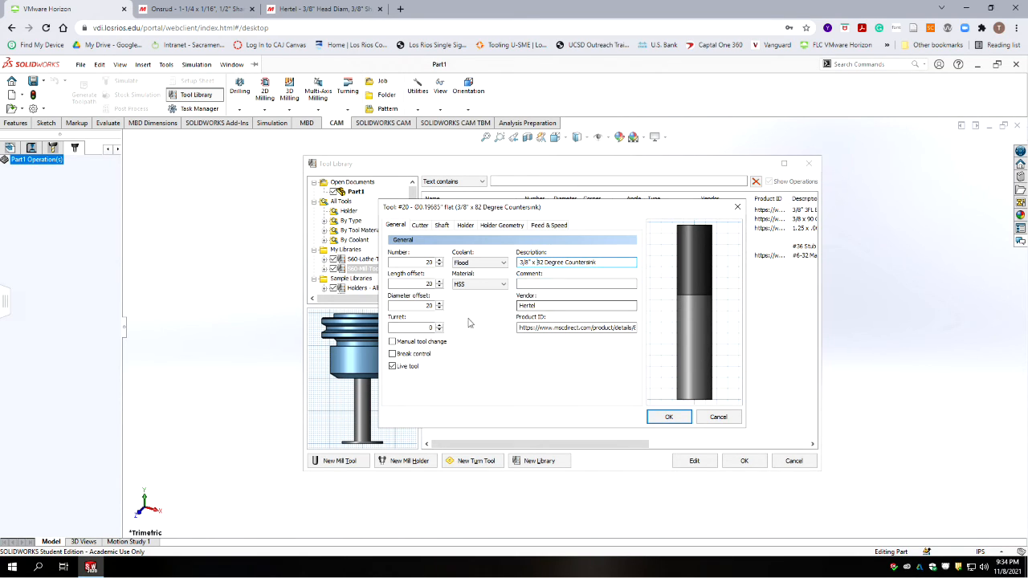
Set the cutter type of tool 20 to Countersink.
click(420, 226)
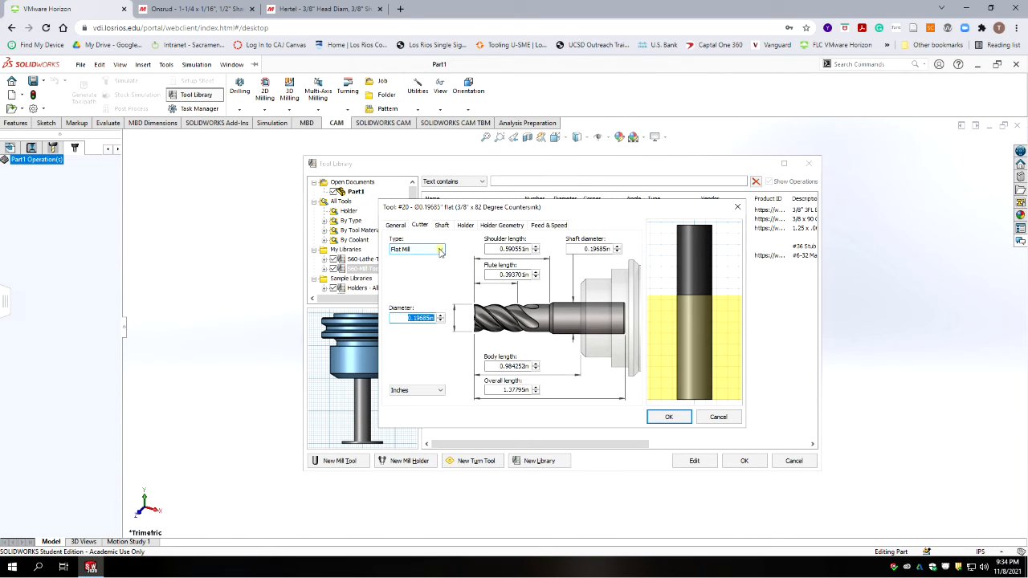
click(441, 251)
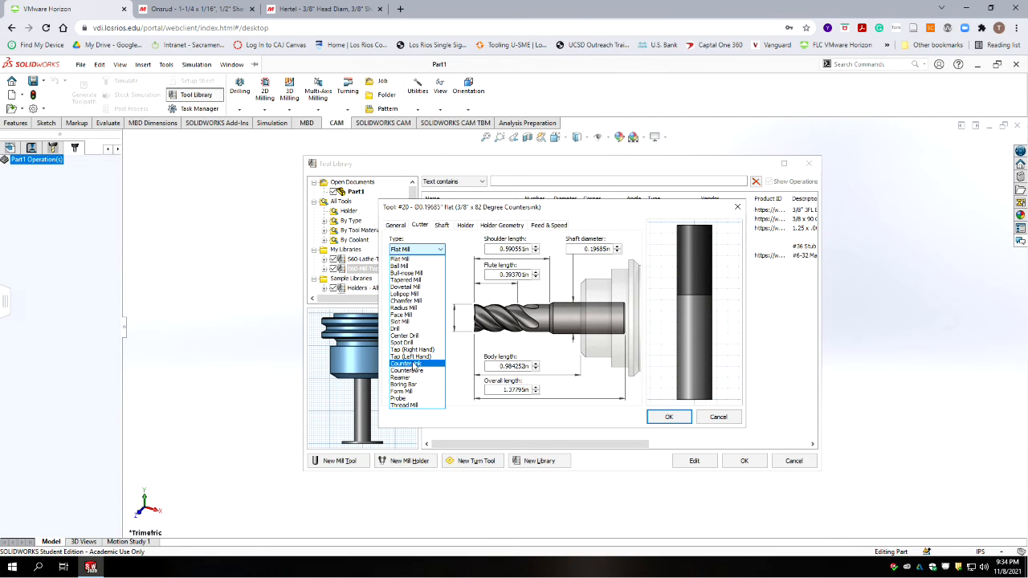
click(406, 363)
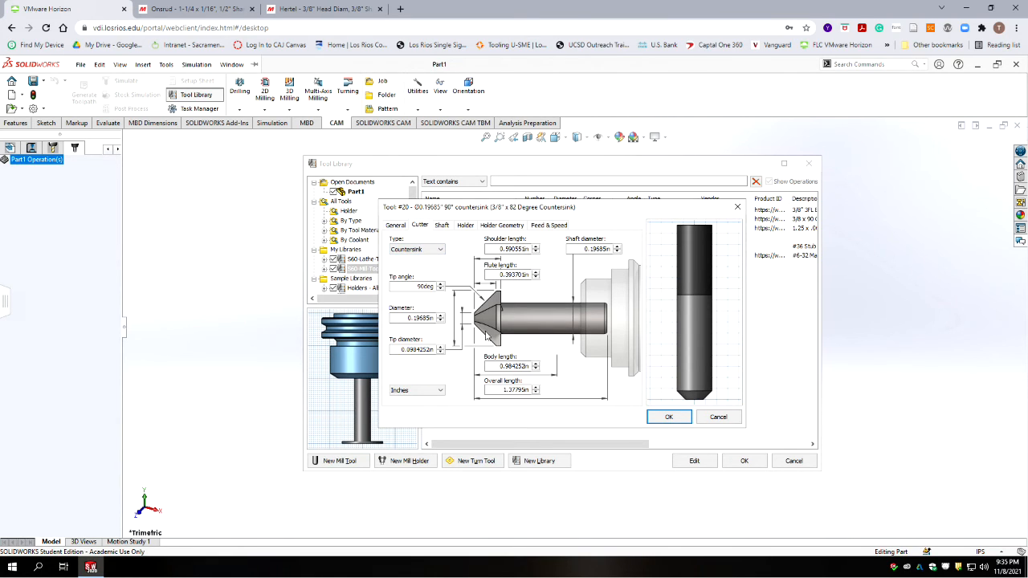
Set the countersink's diameter to 0.375 in, tip diameter to 0 in and tip angle to 82 degrees.
key(Tab)
text(92)
key(Tab)
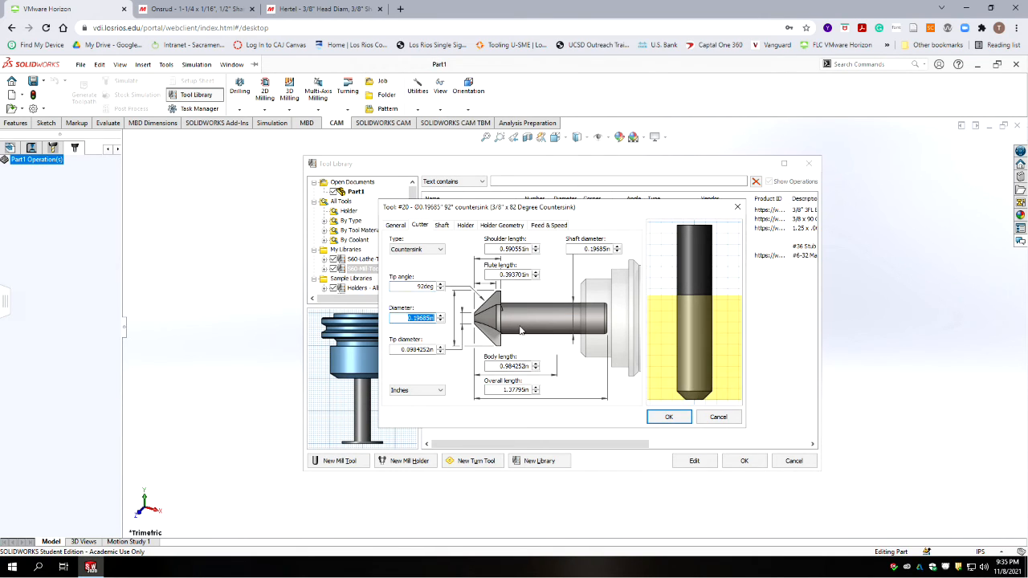
text(.375)
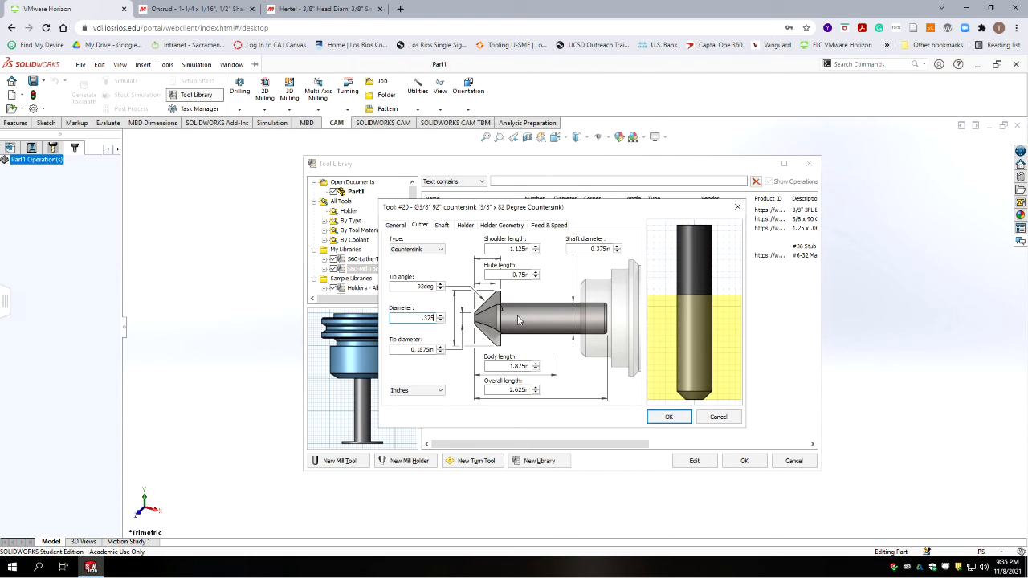
double_click(414, 350)
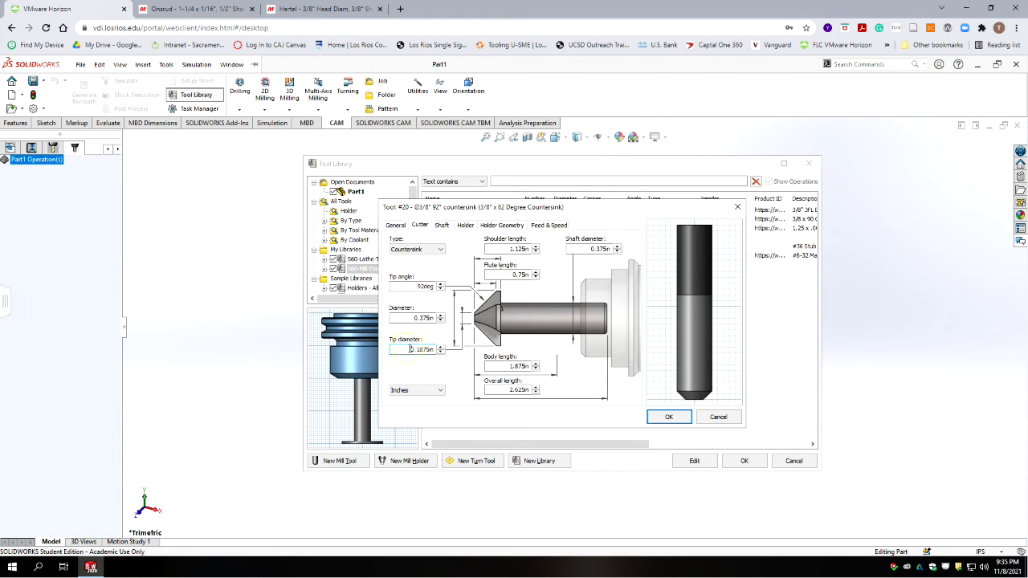
text(0)
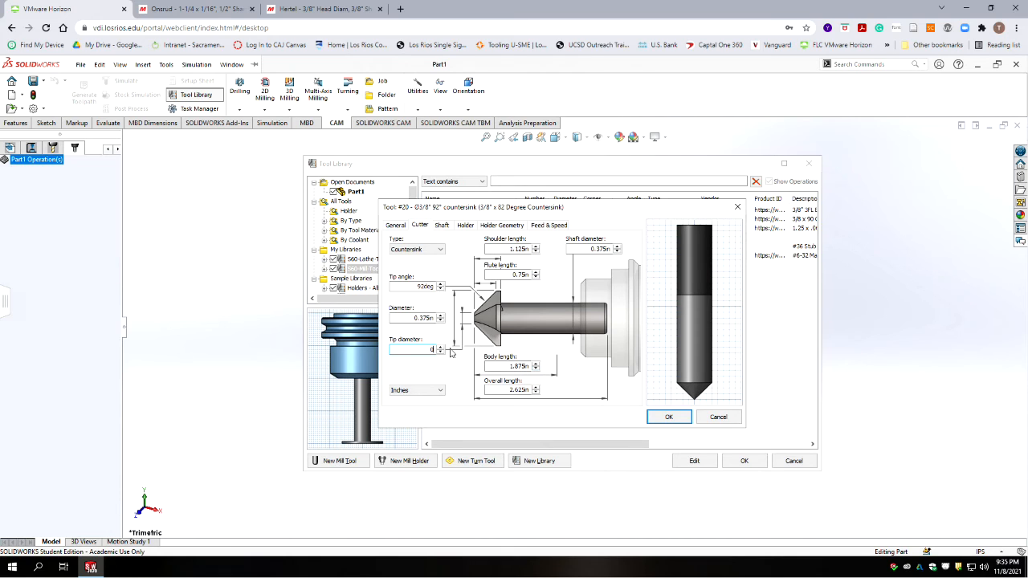
click(421, 286)
key(BackSpace)
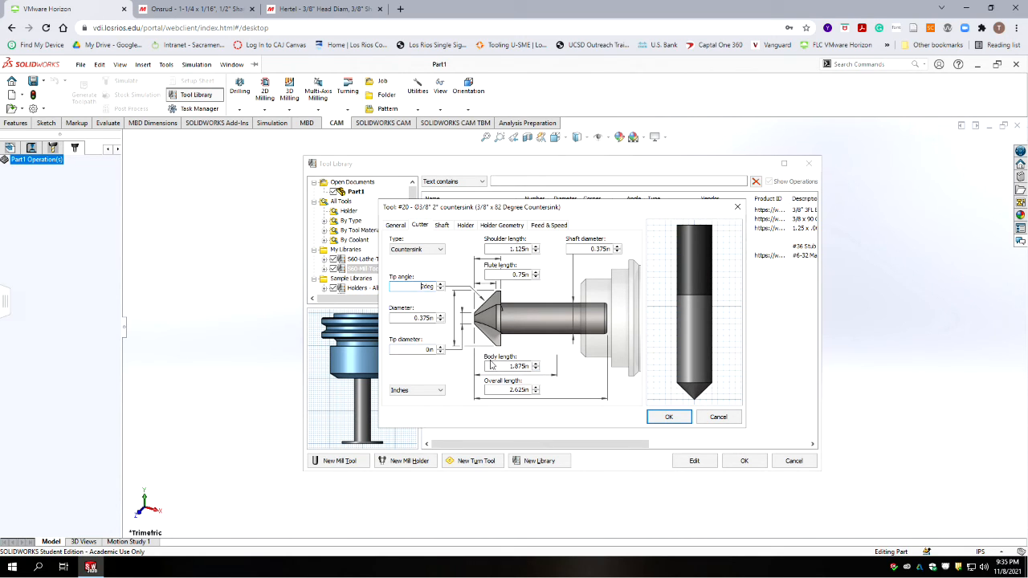
text(8)
Set the countersink's flute length to 3/16 in and its overall length to 2.5 in.
click(591, 249)
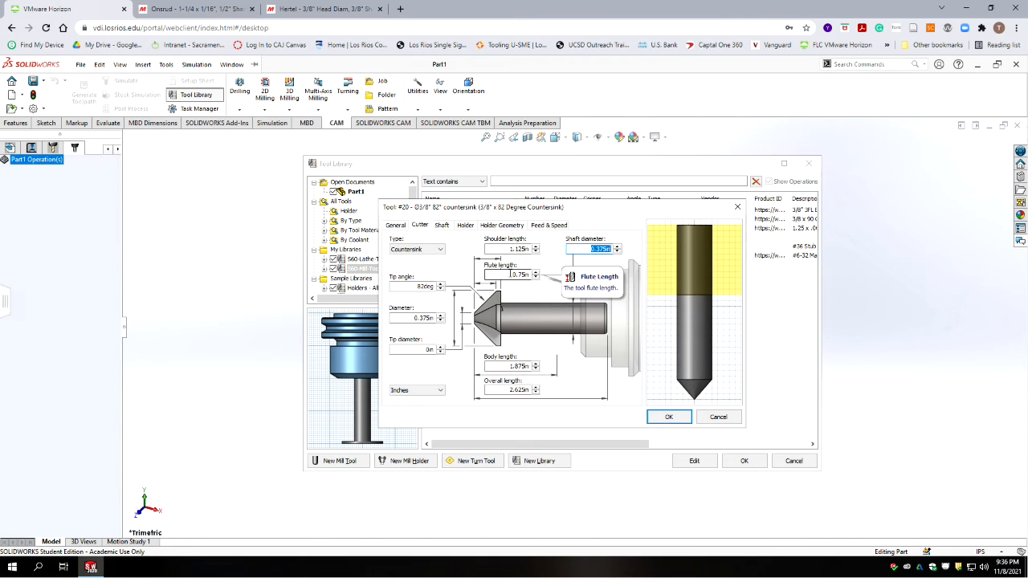
key(Tab)
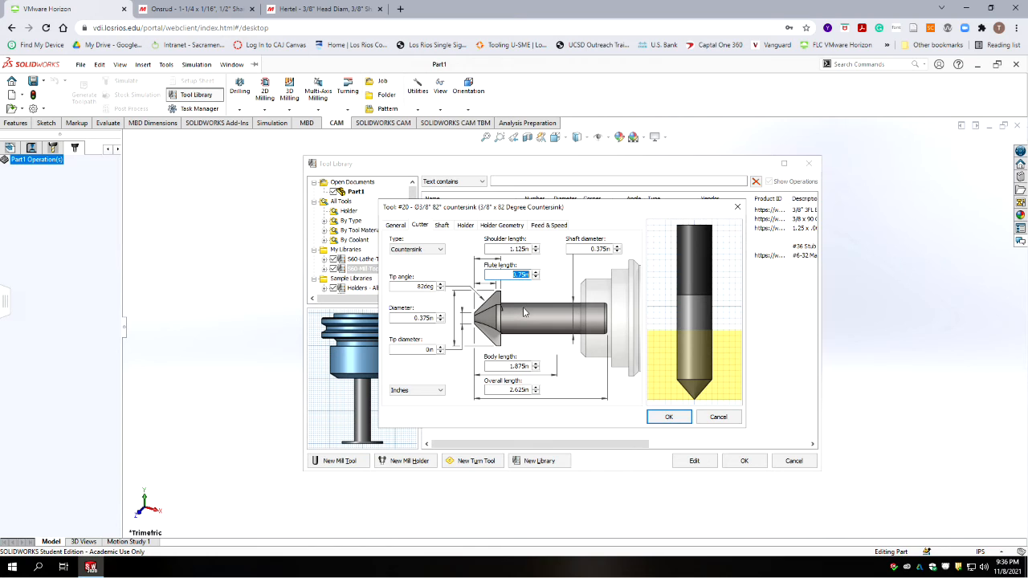
text(3/16)
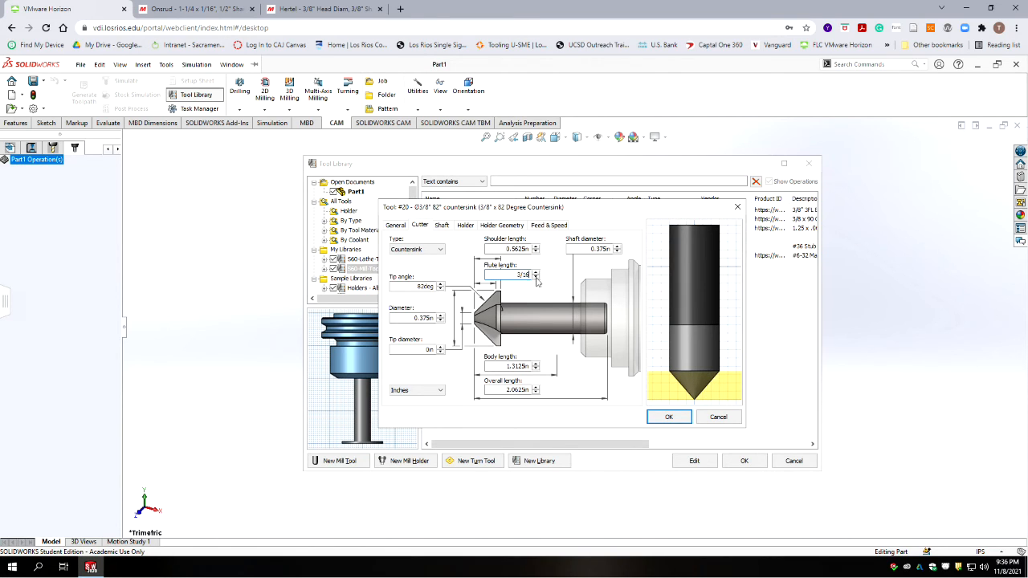
click(517, 367)
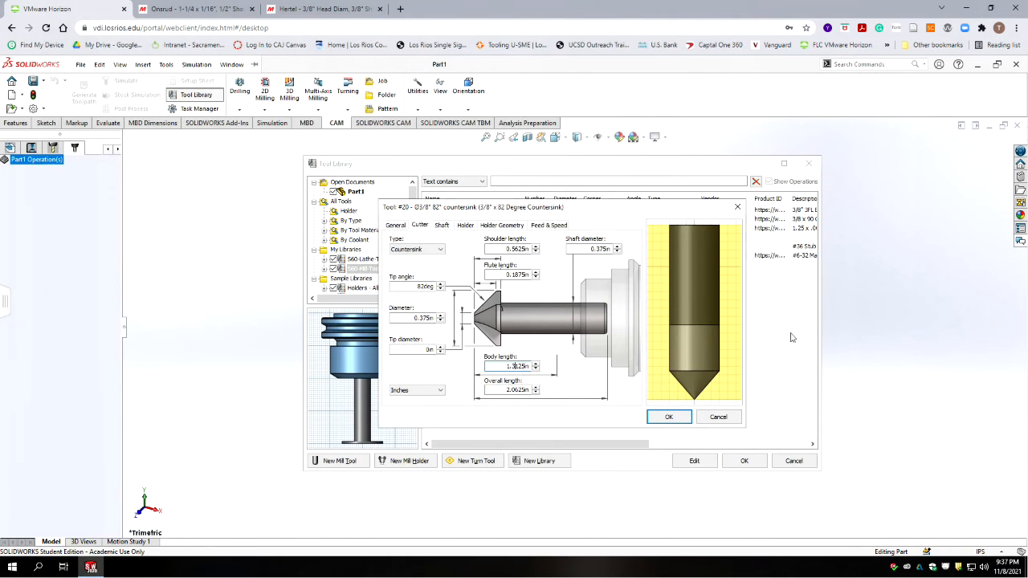
double_click(510, 390)
text(2.5)
key(Tab)
click(506, 366)
Assign the Maritool CAT40-ER32-1.85 holder from the Maritool sample library to the countersink.
click(442, 225)
click(466, 225)
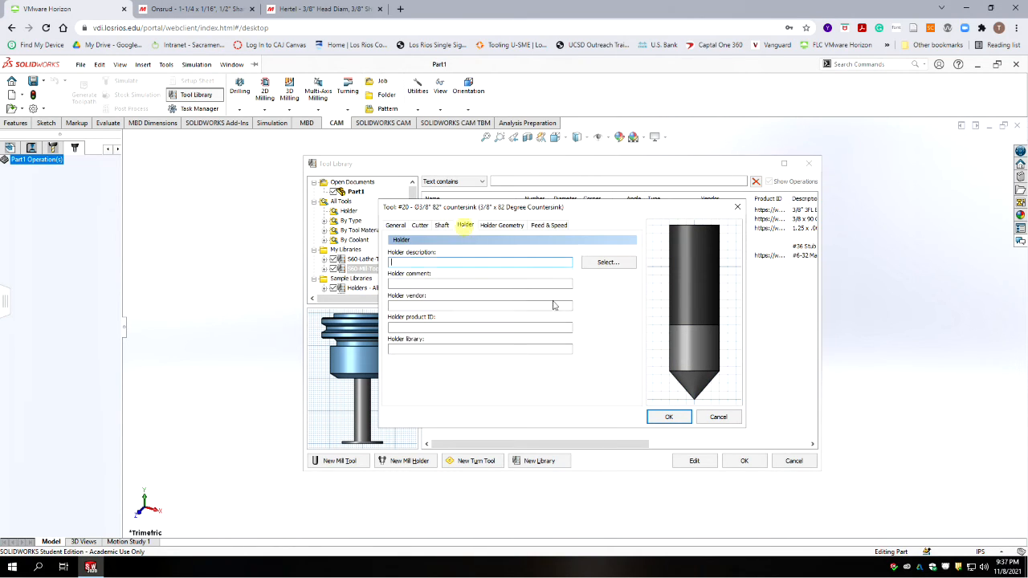
click(609, 266)
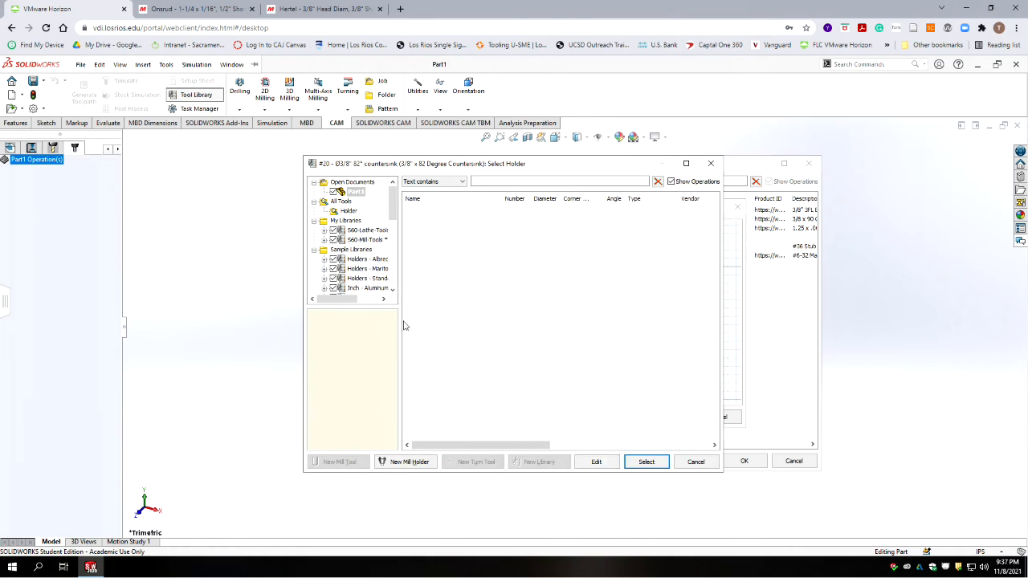
click(367, 268)
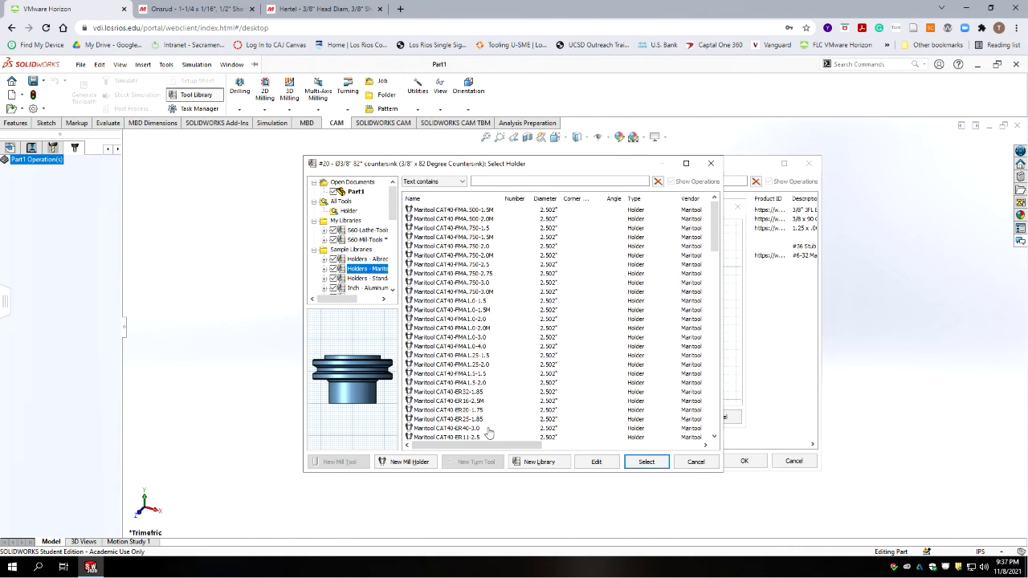
click(471, 393)
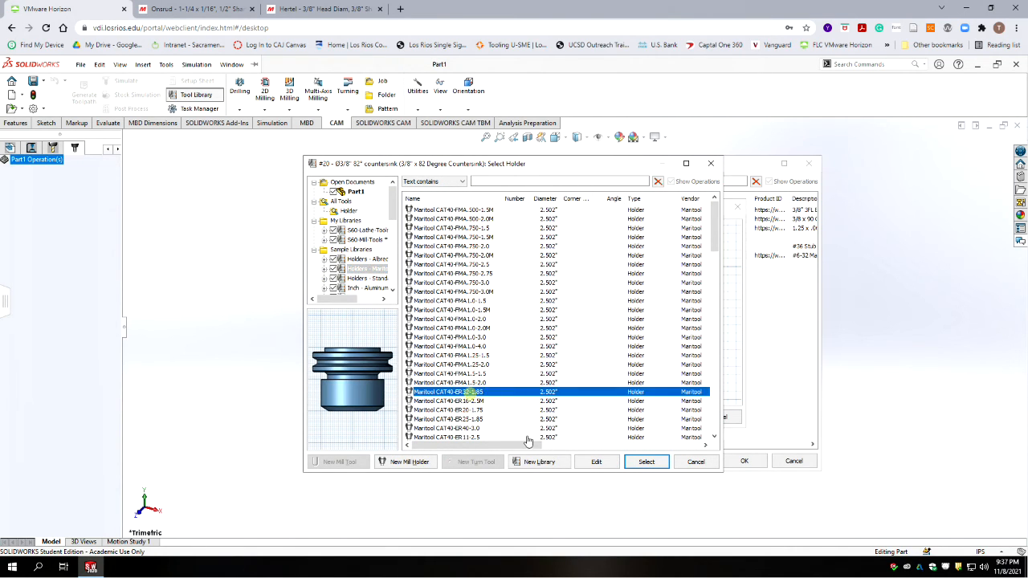
click(647, 462)
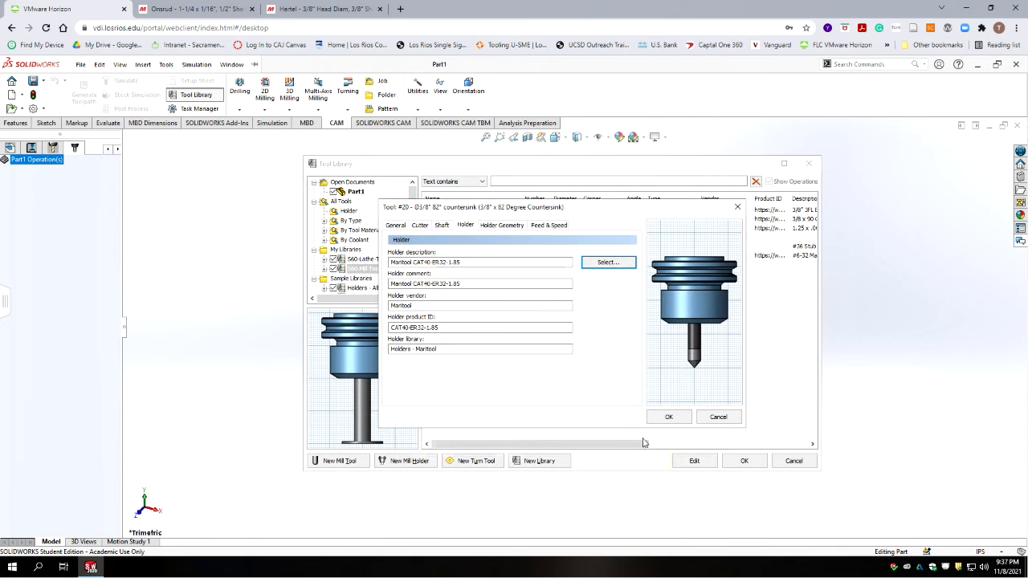
Set the countersink's number of flutes to 1 and its spindle speed to 7000 rpm.
click(490, 225)
click(550, 225)
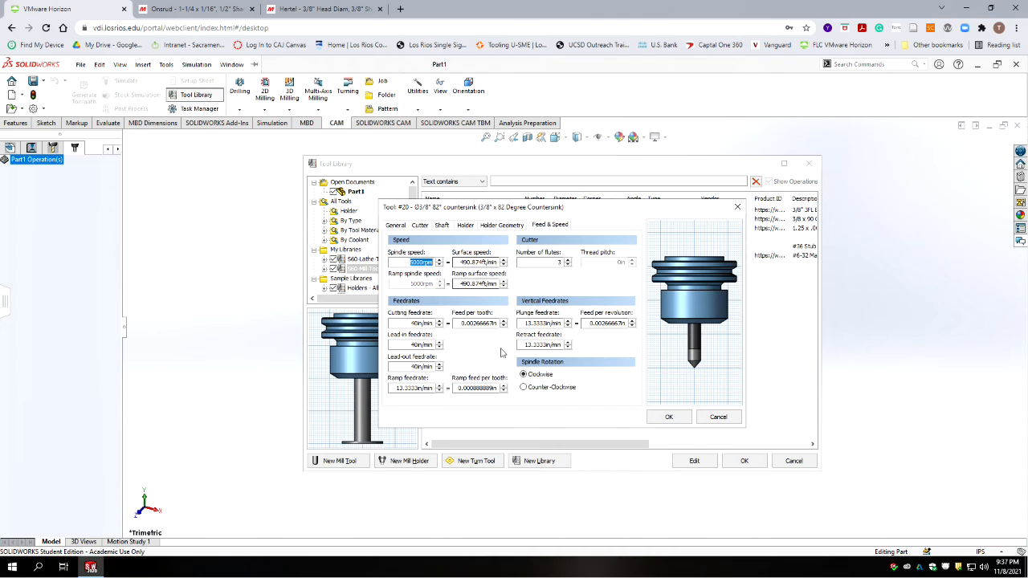
click(568, 265)
click(568, 265)
click(477, 324)
drag(415, 262, 410, 263)
text(7)
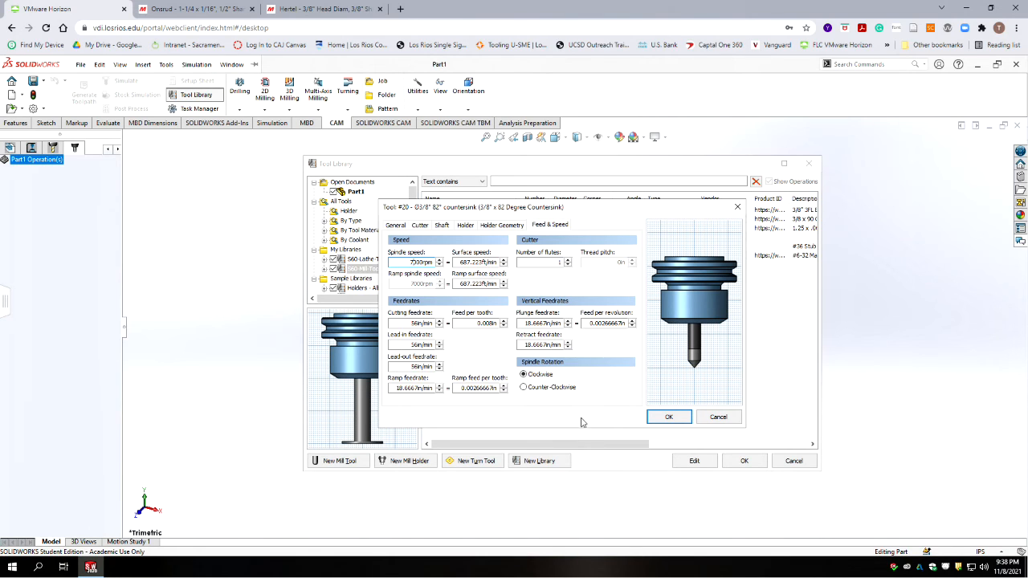
Accept the countersink, then open the tool list's corner rounding end mill product page and copy its web address.
click(657, 415)
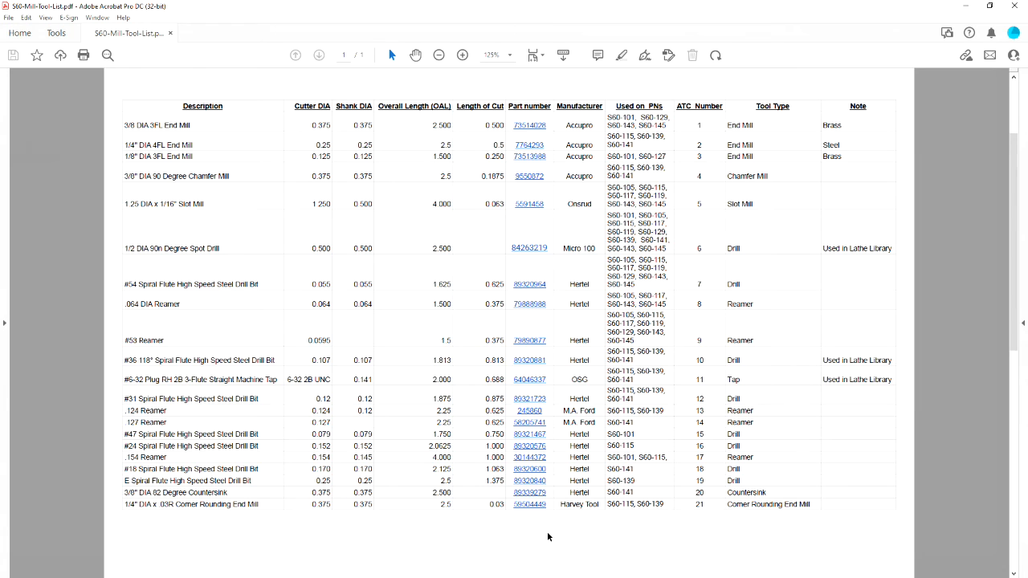
scroll(542, 513, down, 1)
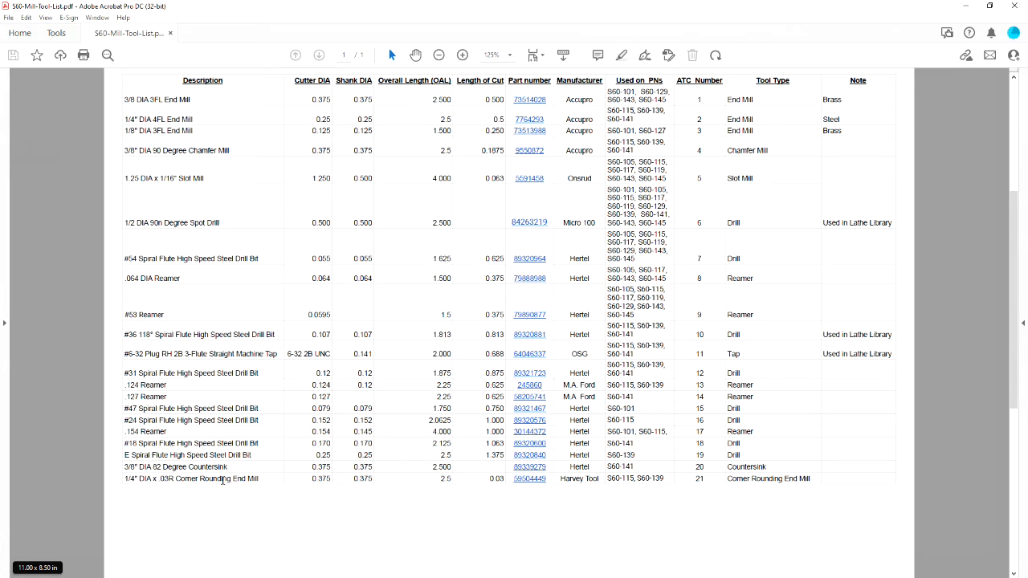
click(326, 496)
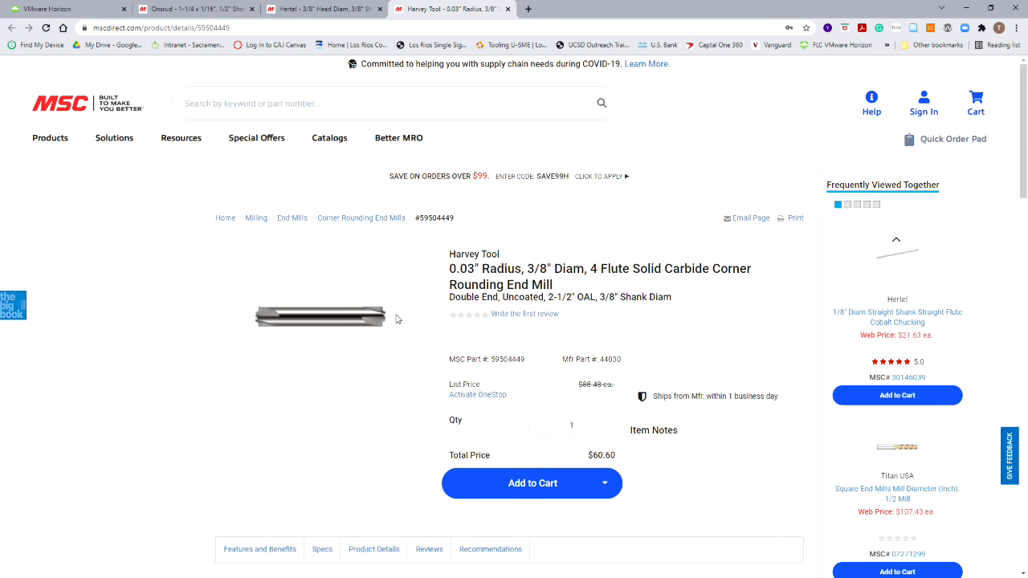
click(249, 27)
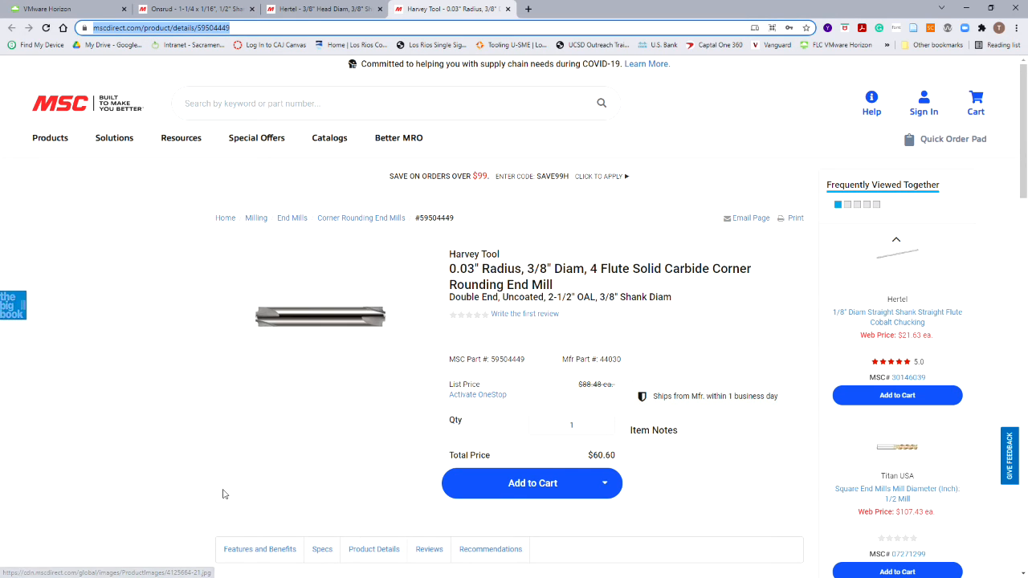
click(189, 489)
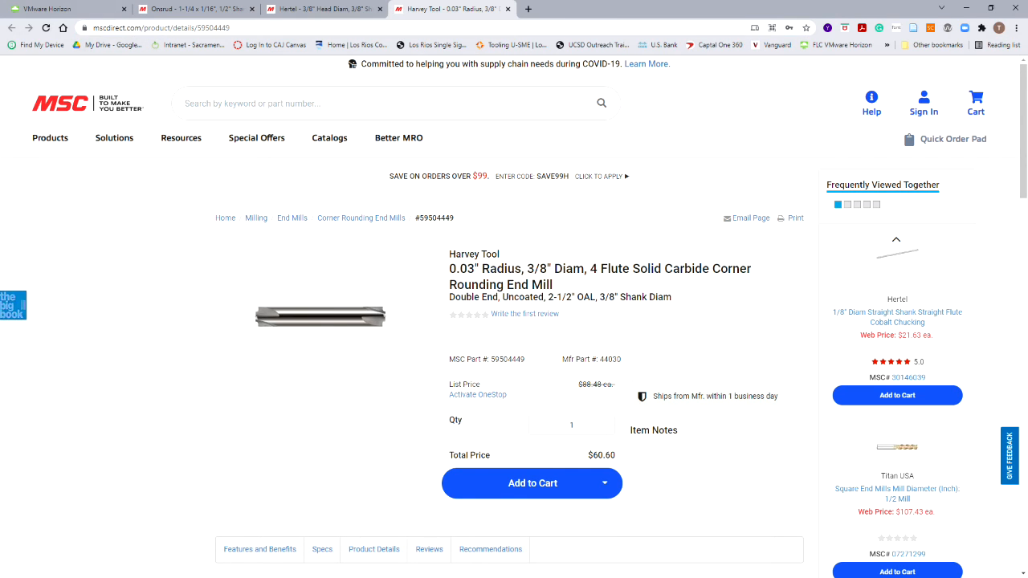
Back in the HSMWorks tool library, create a new mill tool with number 21 and material Carbide.
click(54, 9)
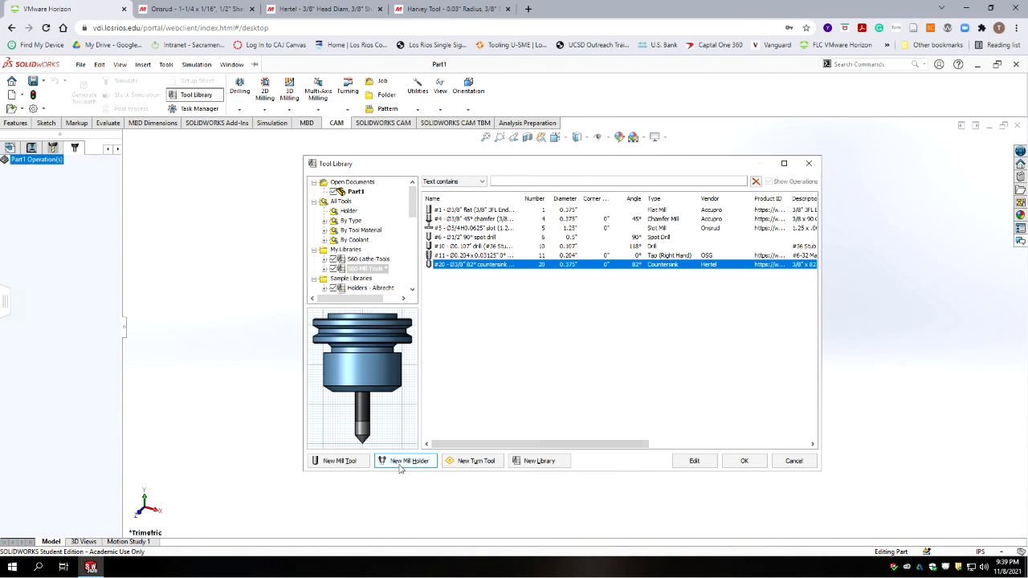
click(339, 461)
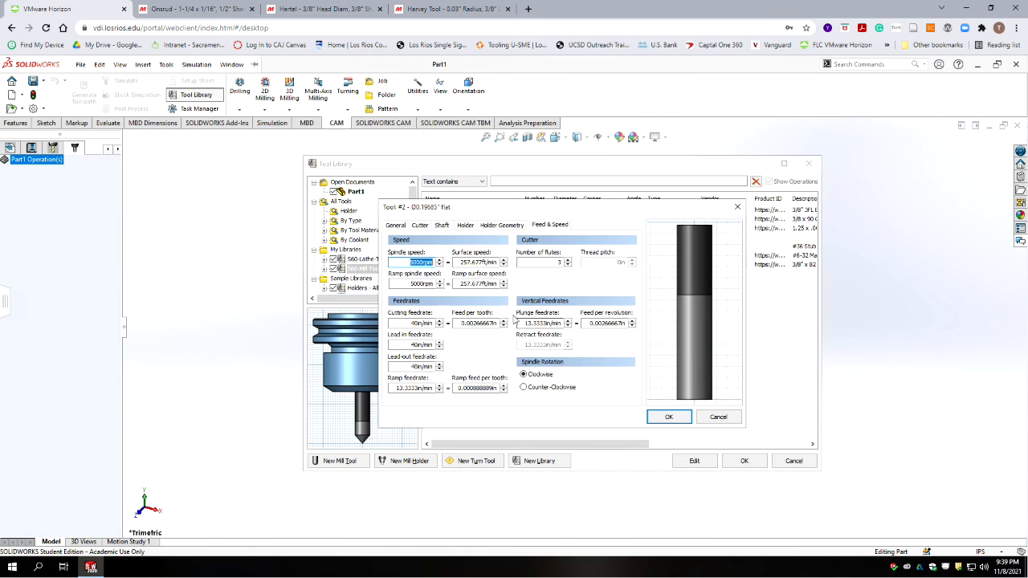
click(395, 225)
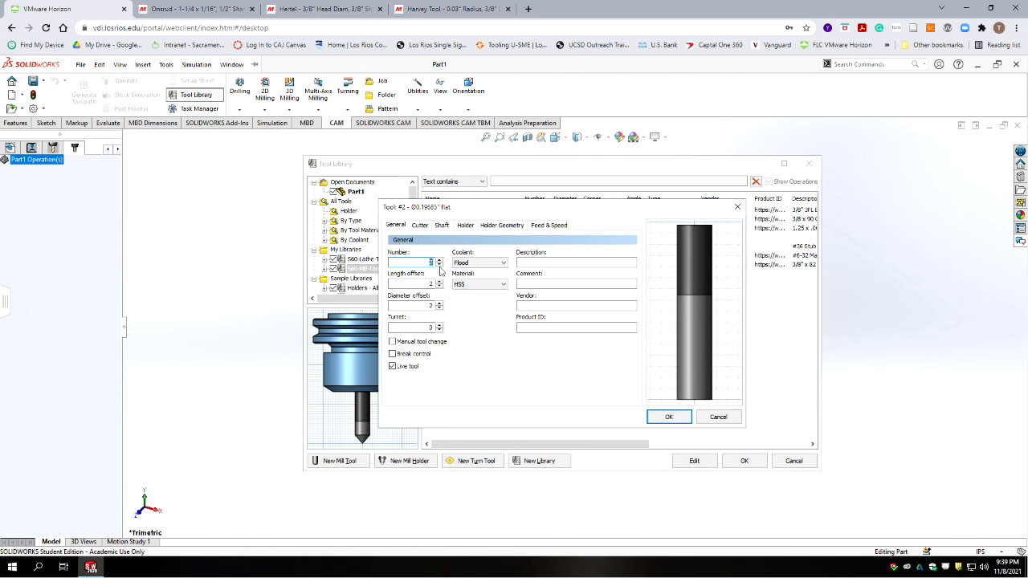
text(21)
click(495, 285)
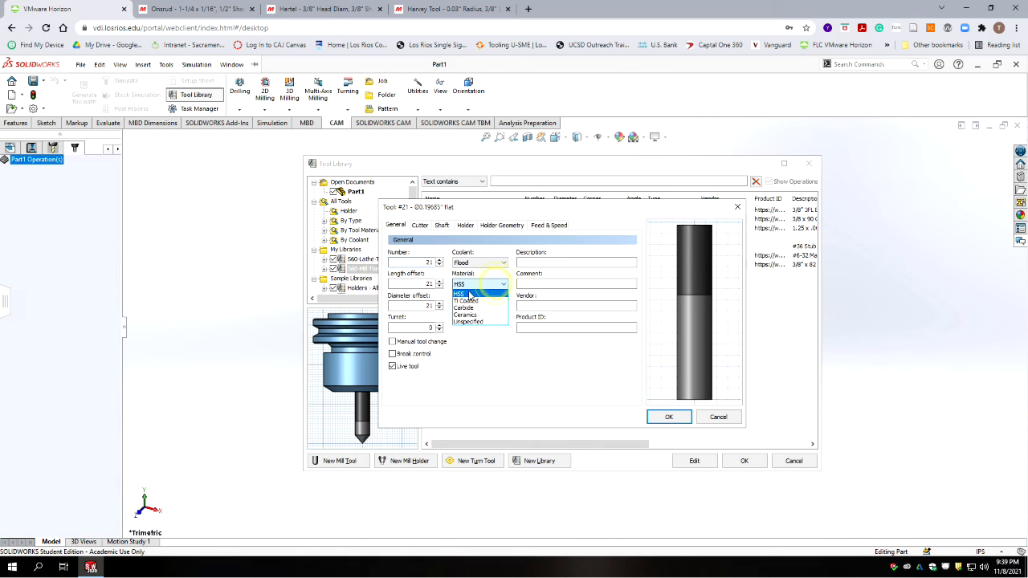
click(471, 305)
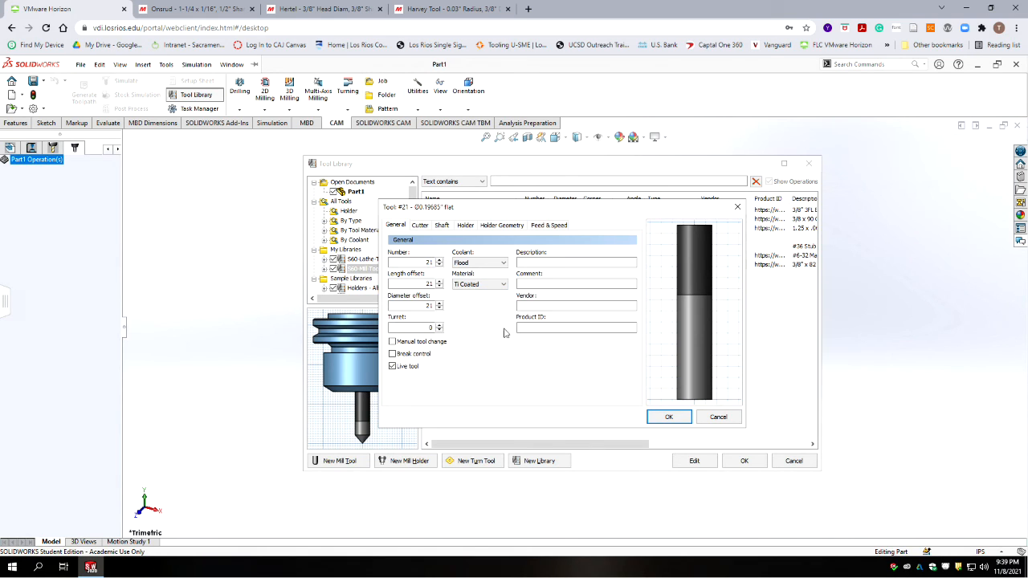
click(482, 285)
click(479, 309)
Describe tool 21 as "3/8 X .03 Corner Rounding End Mill".
click(554, 263)
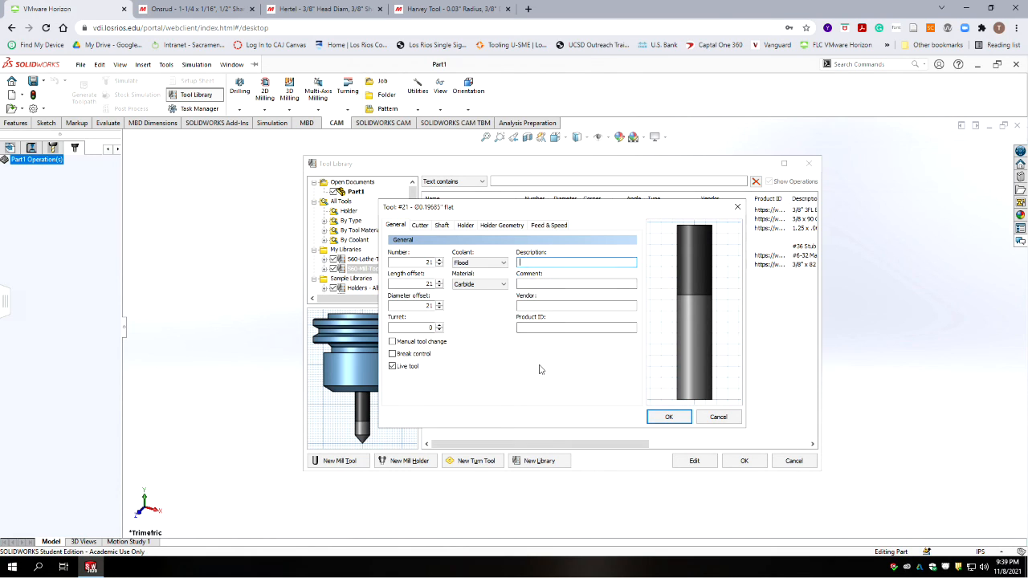
text(3/8 x .03 Corner Rounding E)
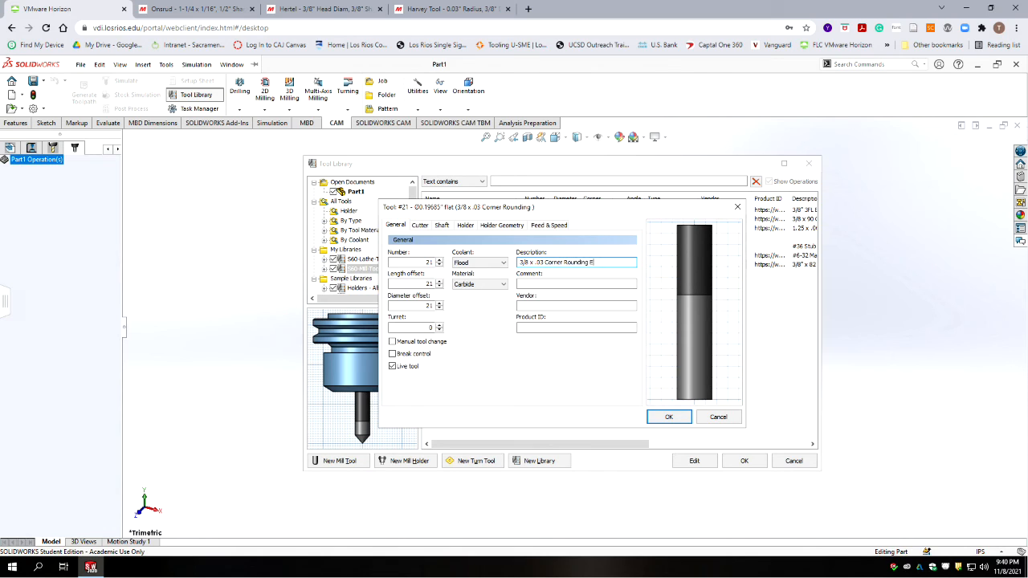
text(nd mill)
key(BackSpace)
text(M)
key(BackSpace)
text(X)
Paste the copied product page address as tool 21's product ID and enter Harvey Tool as the vendor.
click(534, 327)
key(ctrl+v)
click(542, 306)
text(Har)
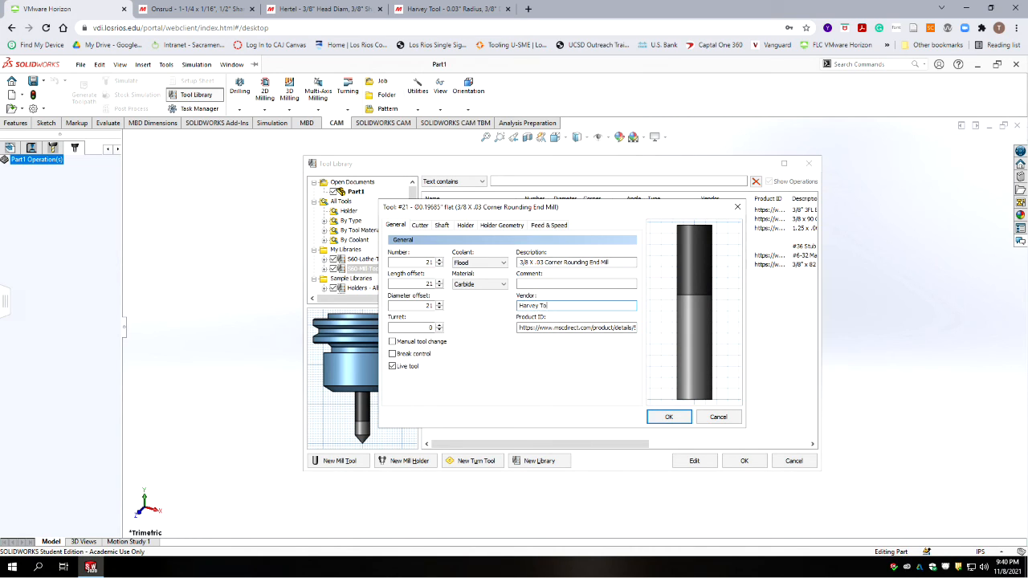
Change tool 21's cutter type to Radius Mill and set its corner radius to 0.03 in.
click(420, 226)
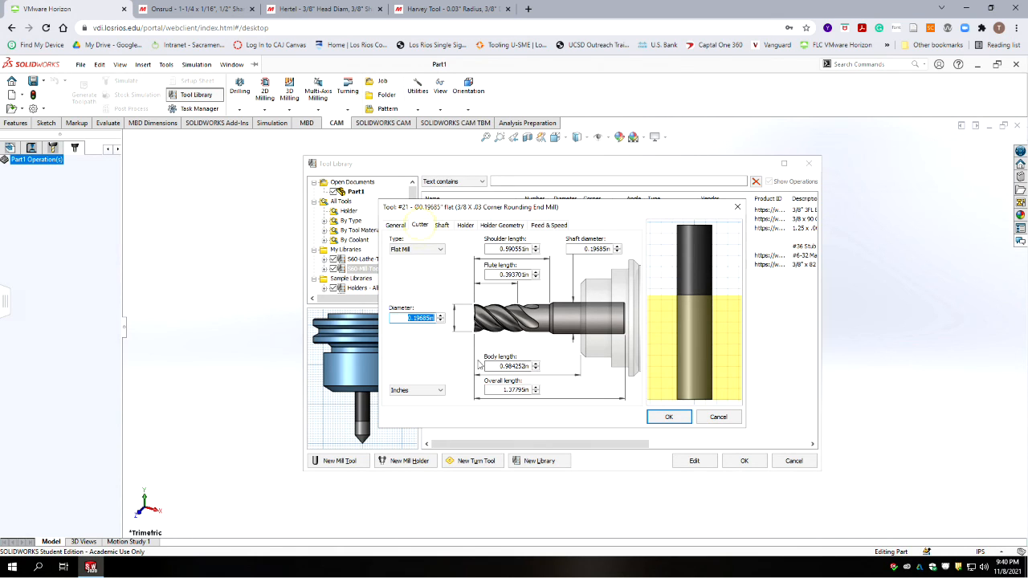
click(432, 249)
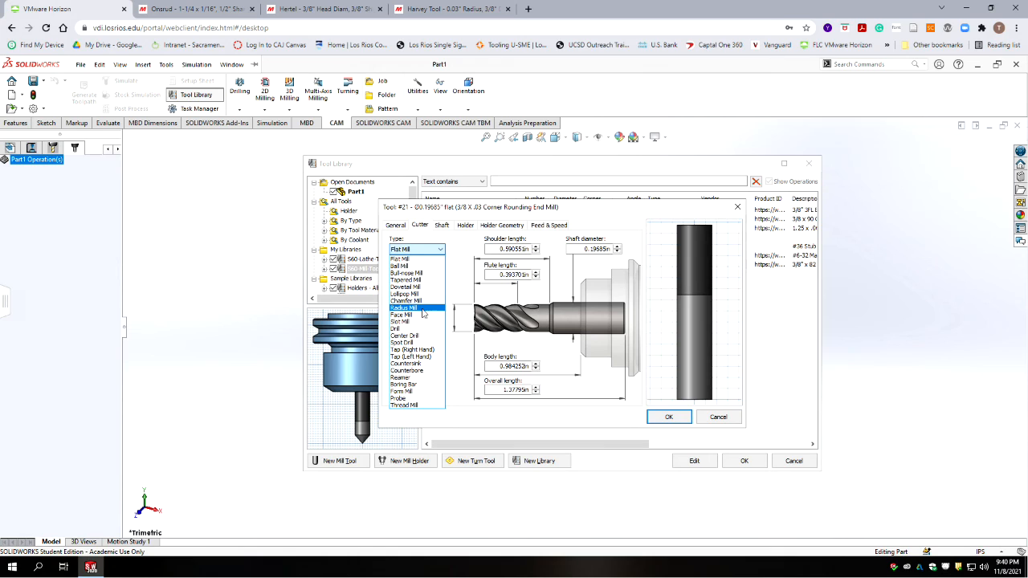
click(423, 312)
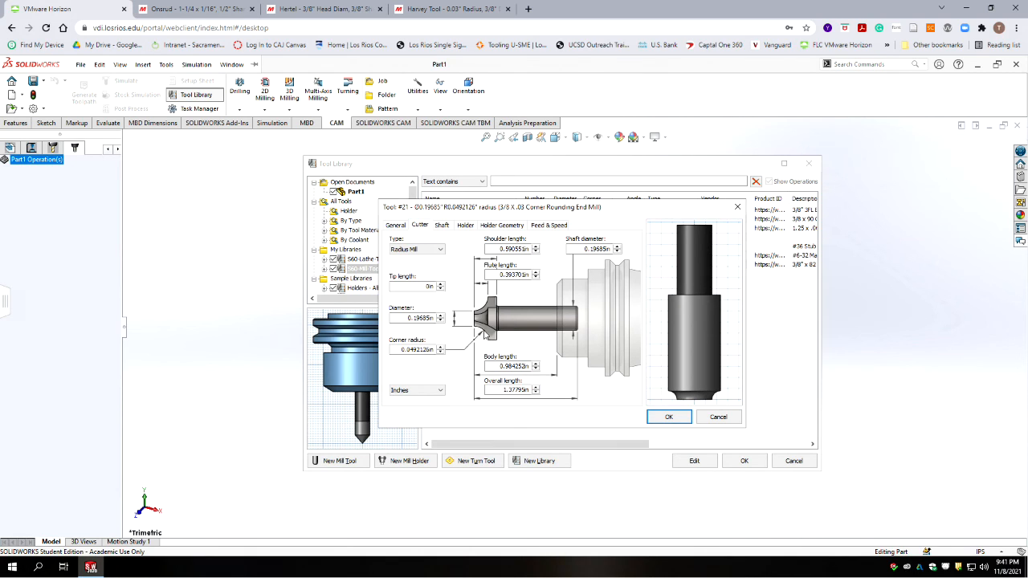
double_click(413, 349)
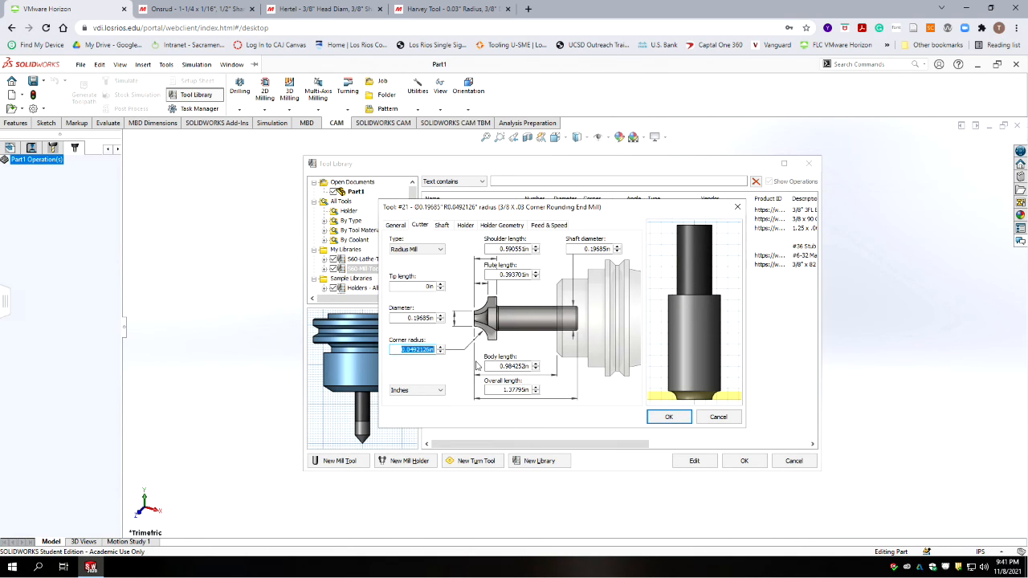
text(.03)
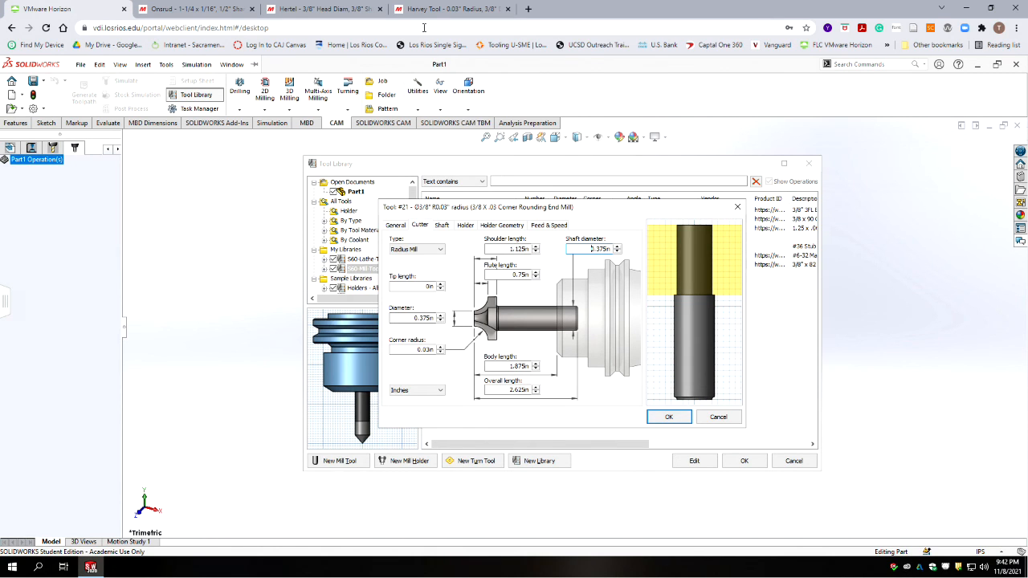
Check the end mill's tip diameter in the product page specs and set the radius mill's diameter to 0.25 in.
click(440, 10)
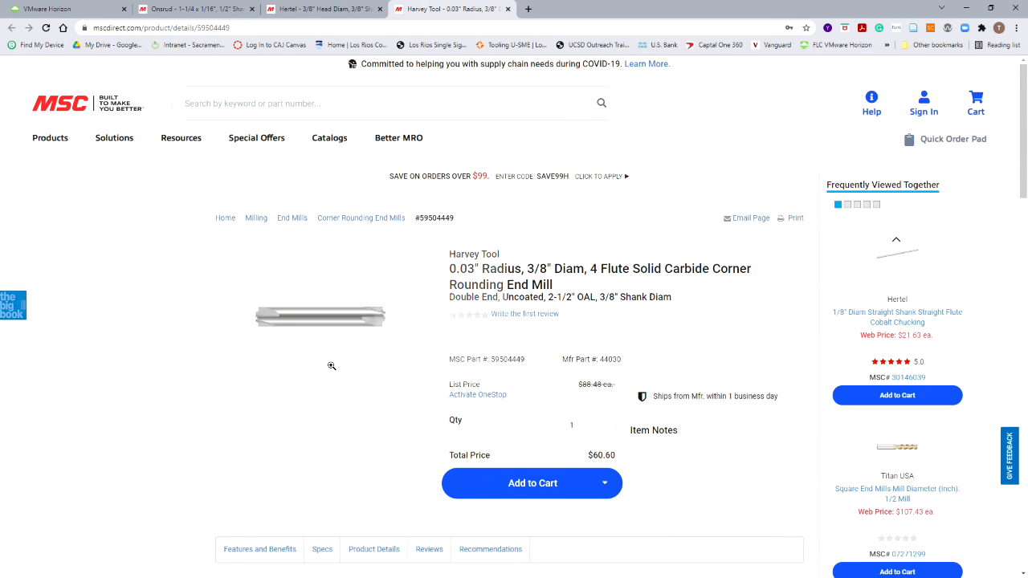
scroll(337, 366, down, 7)
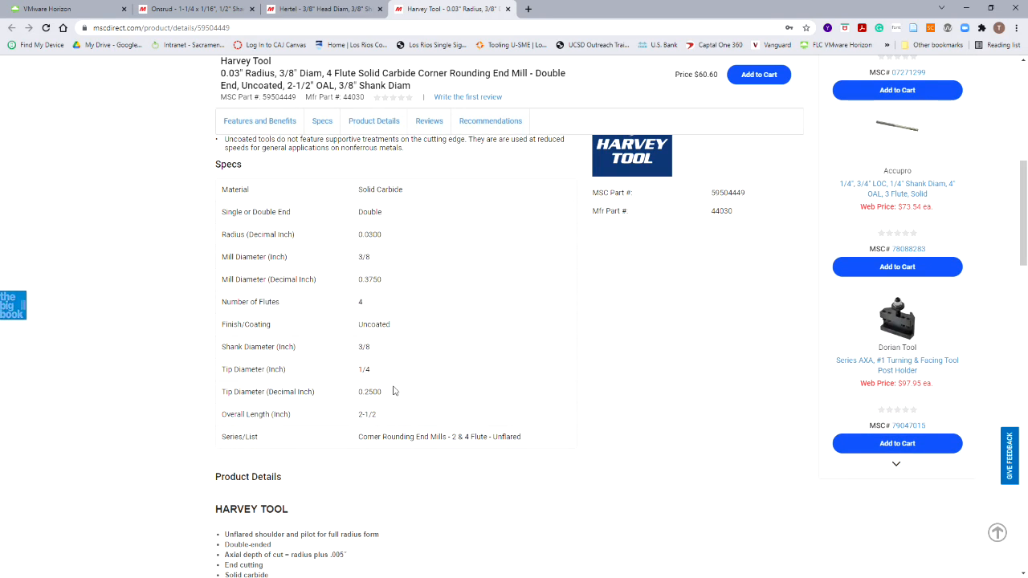
click(48, 9)
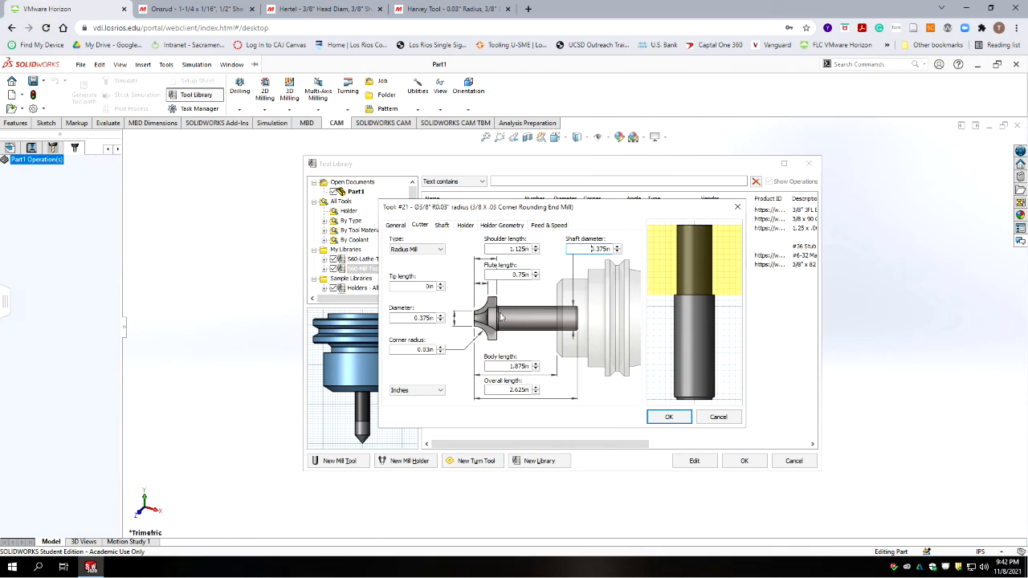
double_click(411, 318)
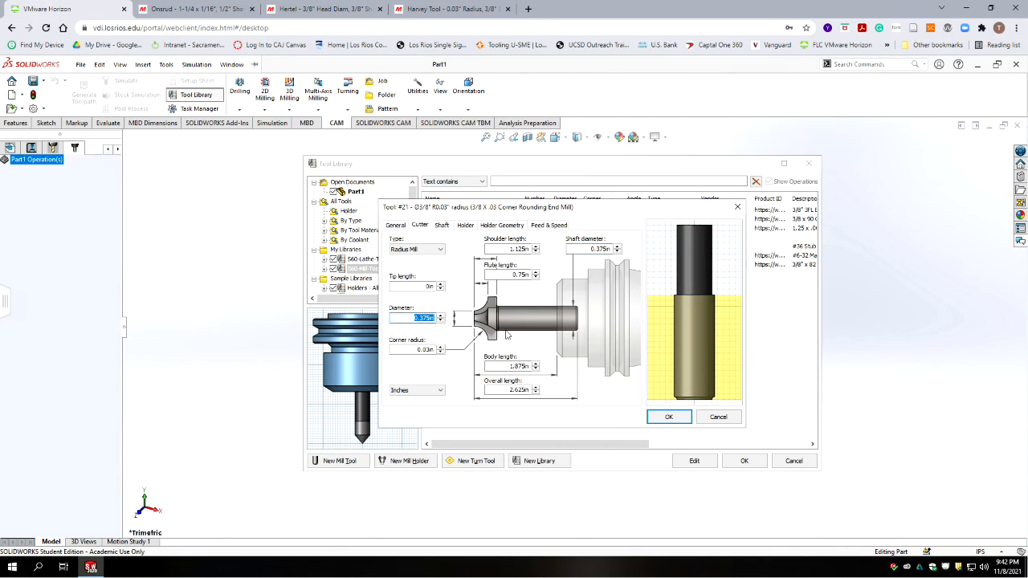
text(.25)
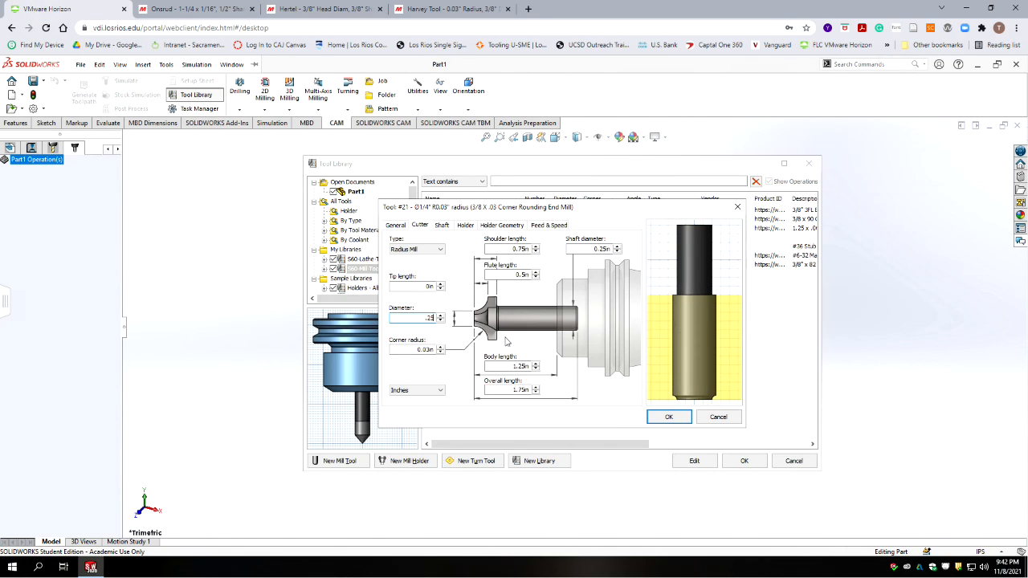
Set the radius mill's overall length to 2.5 in and both its flute length and shoulder length to 0.03 in.
click(404, 287)
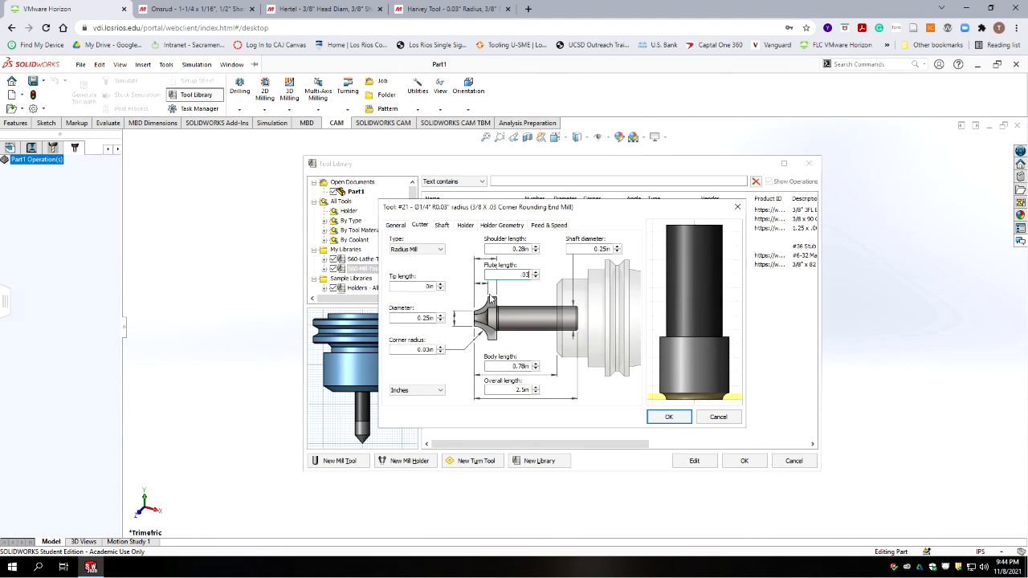
click(506, 249)
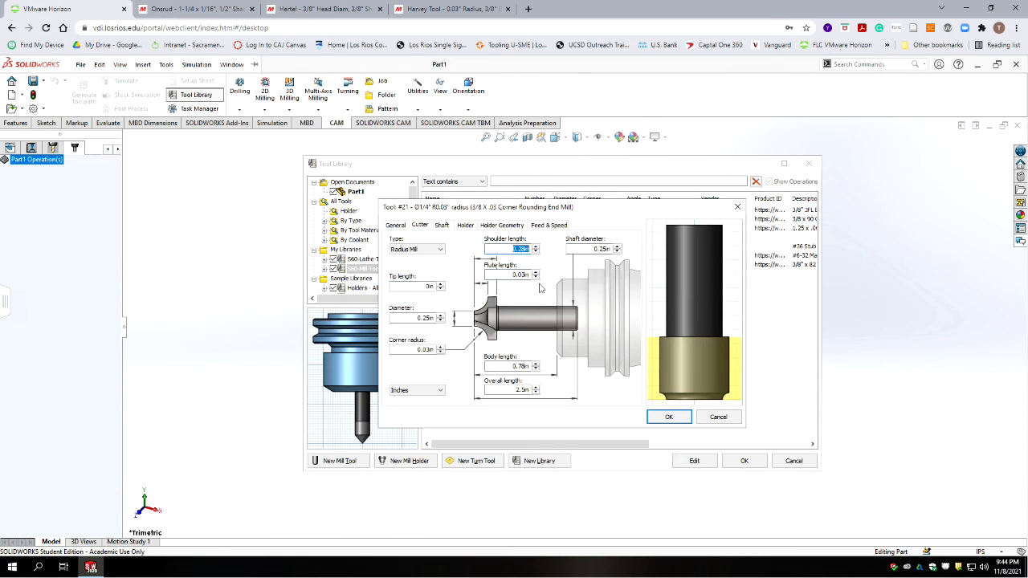
text(.03)
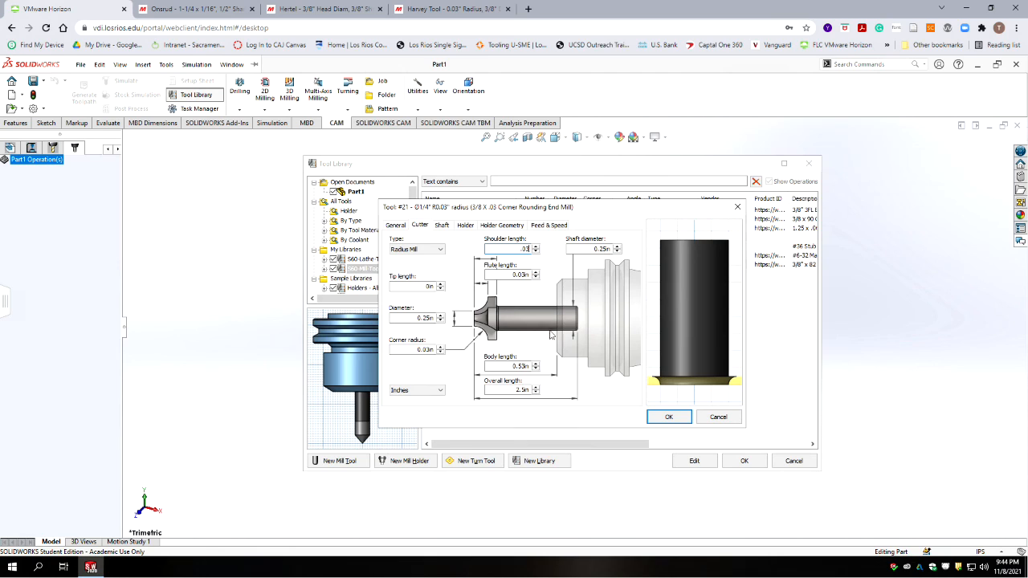
key(Tab)
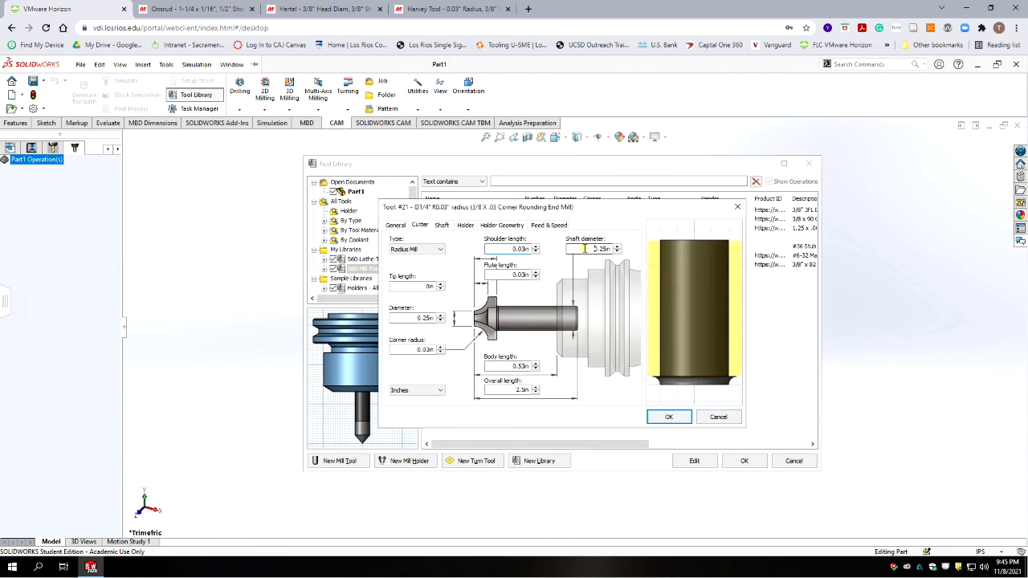
Set the radius mill's shaft diameter to 0.375 in and its body length to 1.5 in.
text(.375)
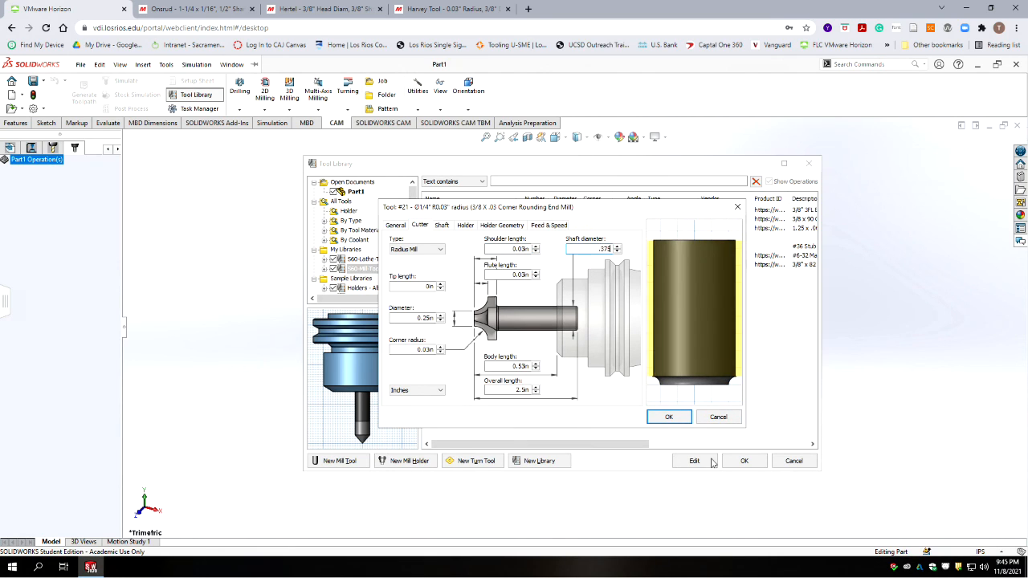
key(Tab)
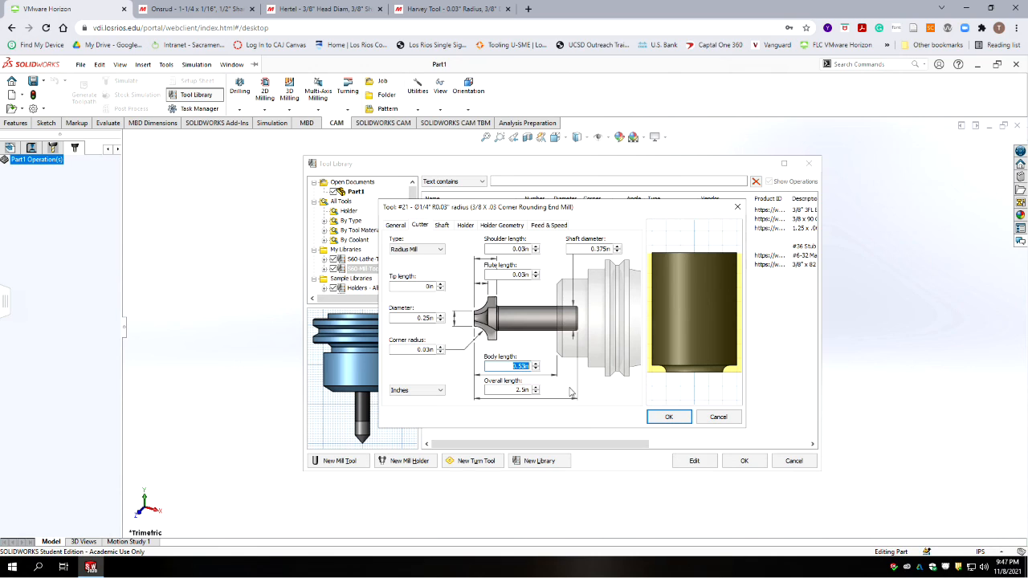
text(2)
key(Return)
text(1.5)
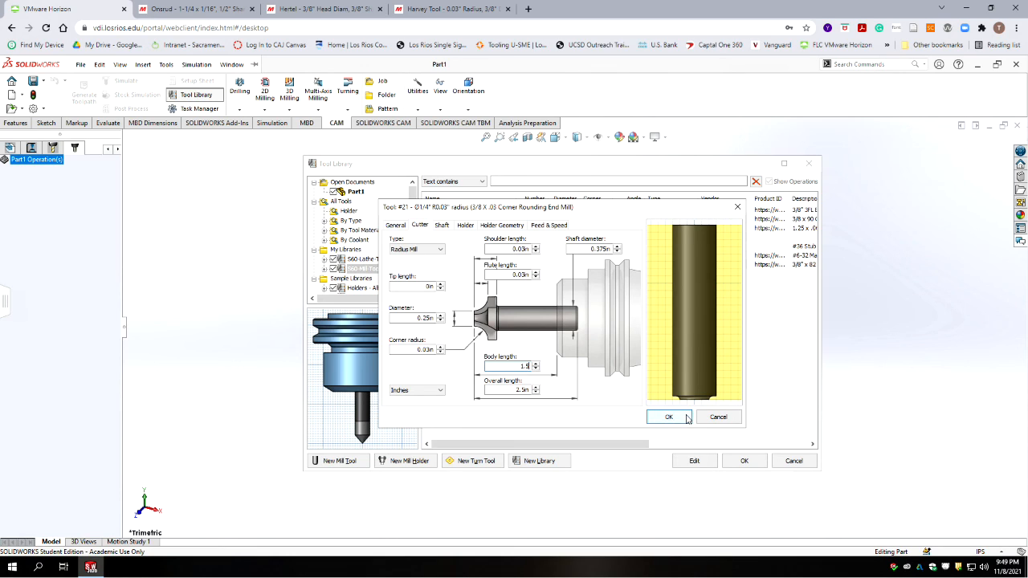
Assign the Maritool CAT40-ER32-1.85 holder from the Holders - Maritool sample library to tool 21.
click(442, 226)
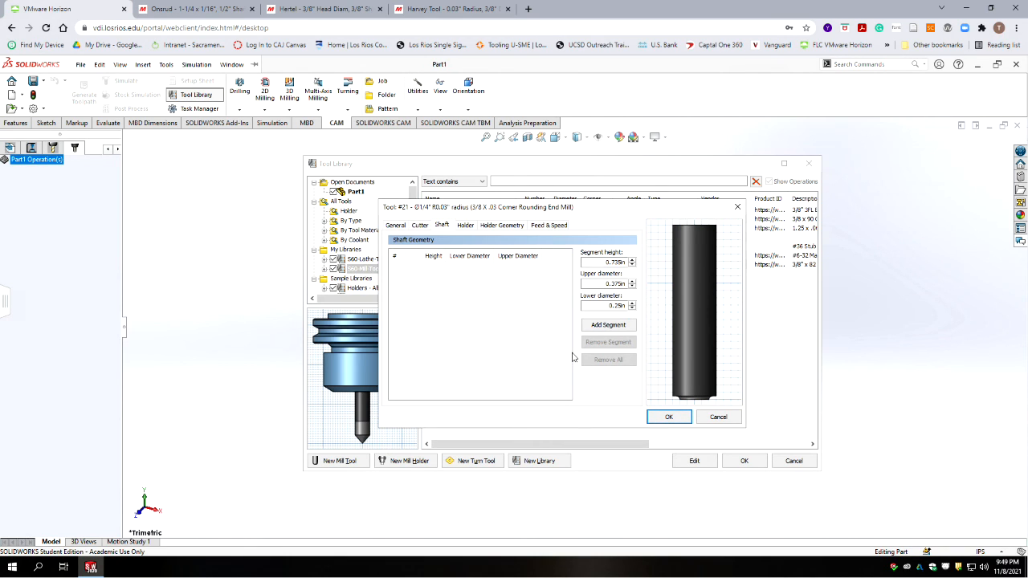
click(465, 225)
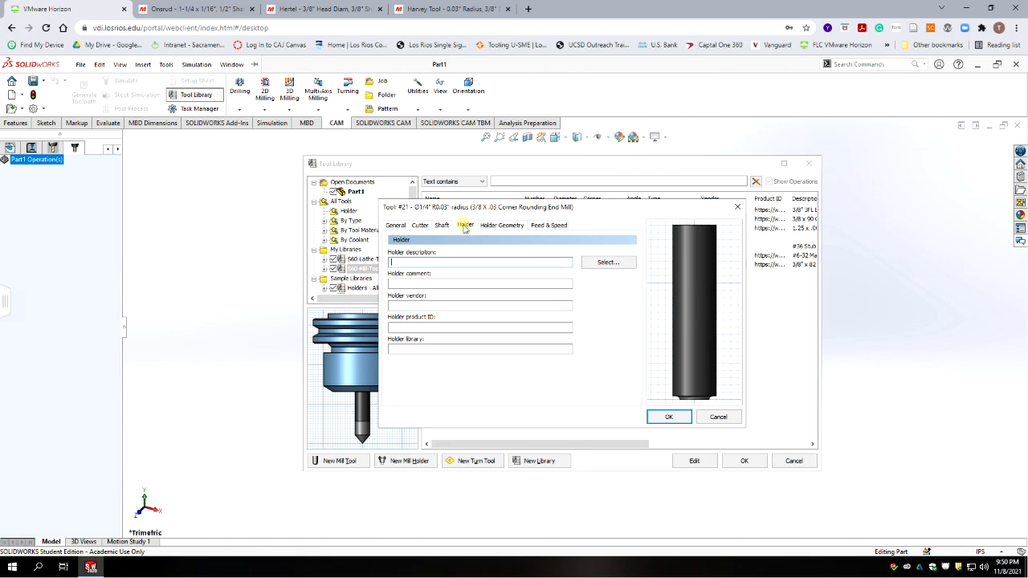
click(608, 263)
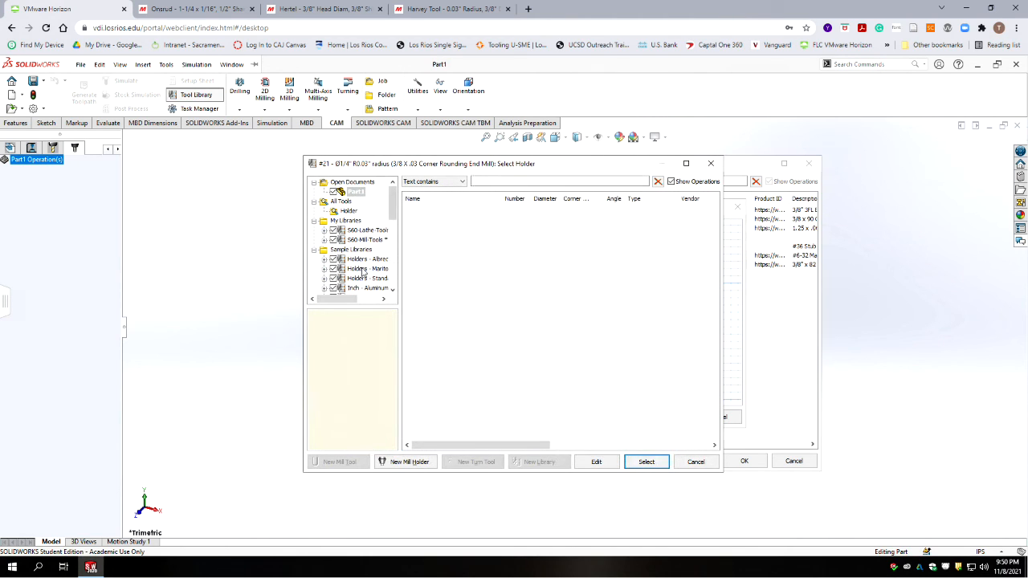
click(361, 272)
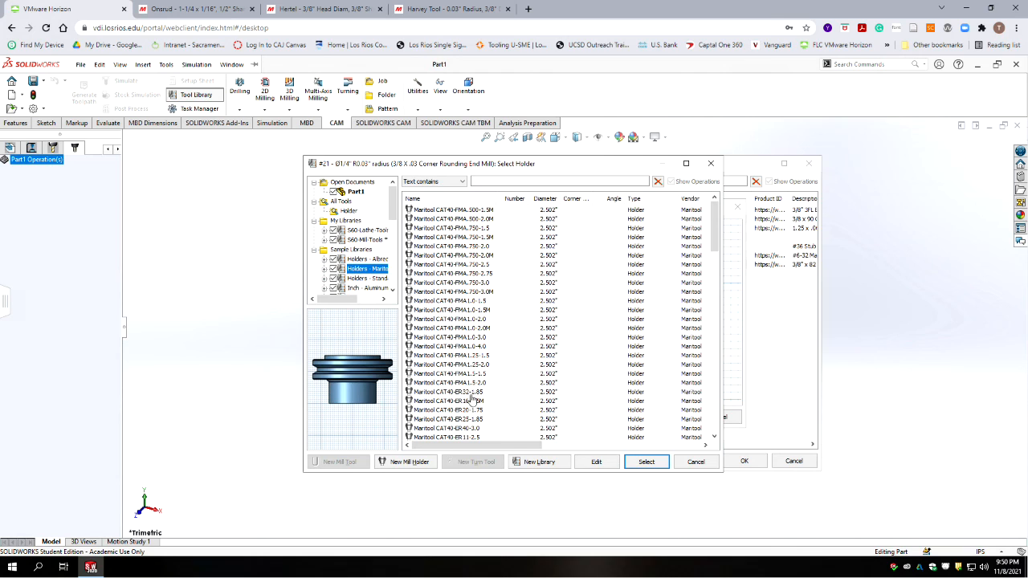
click(460, 392)
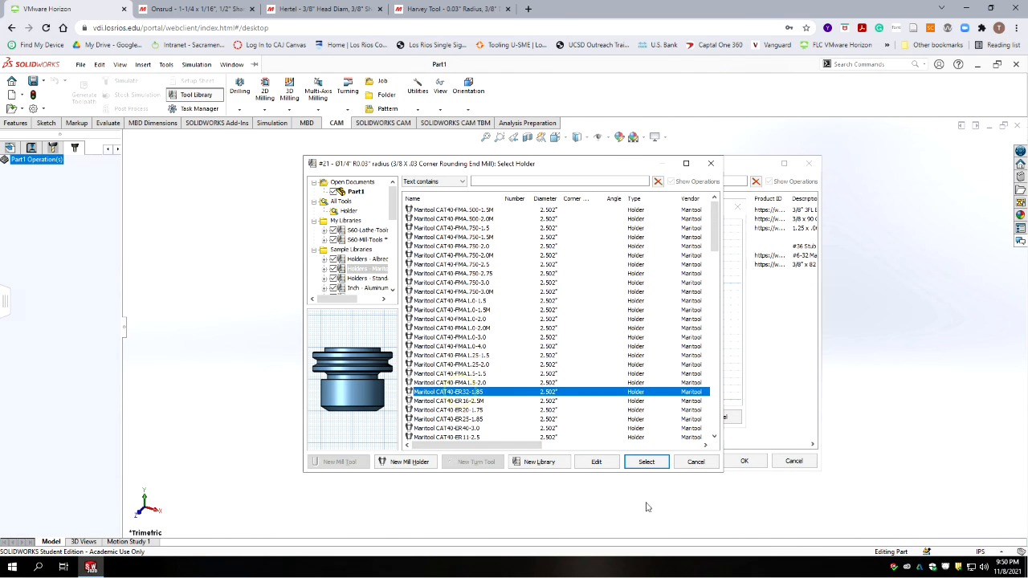
click(648, 463)
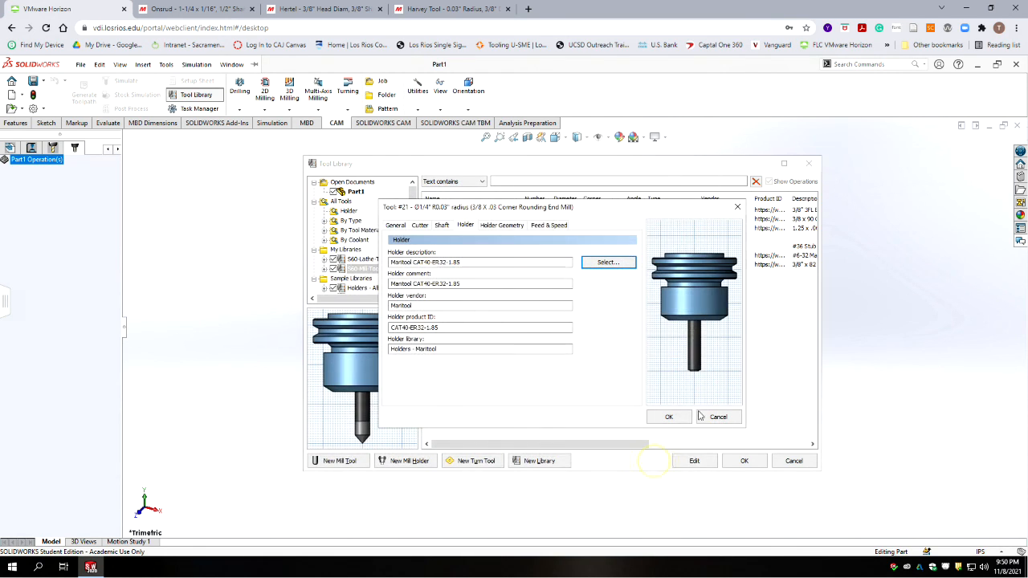
Set the radius mill's number of flutes to 4 and its spindle speed to 2000 rpm, and save the tool.
click(501, 225)
click(550, 225)
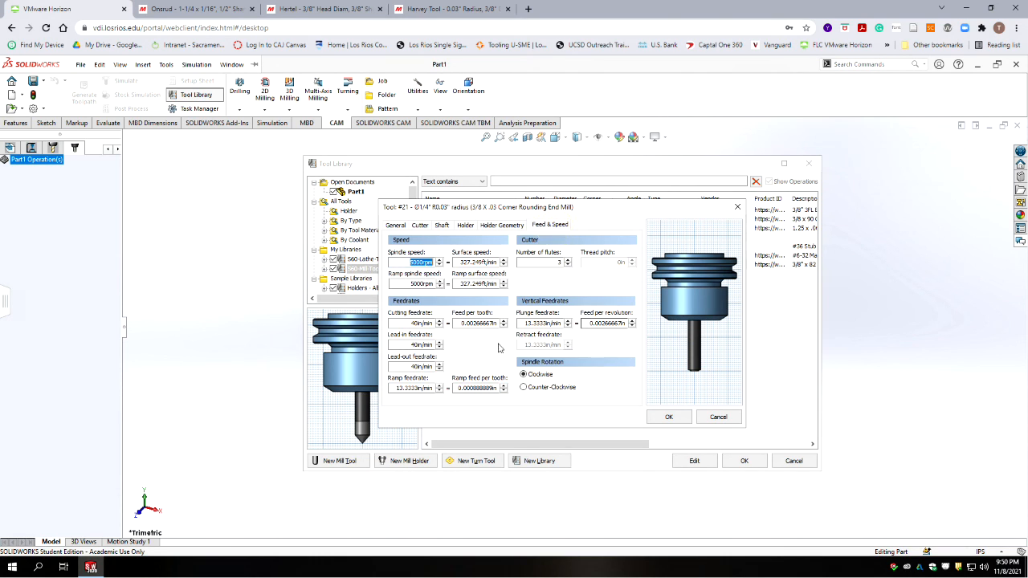
click(567, 259)
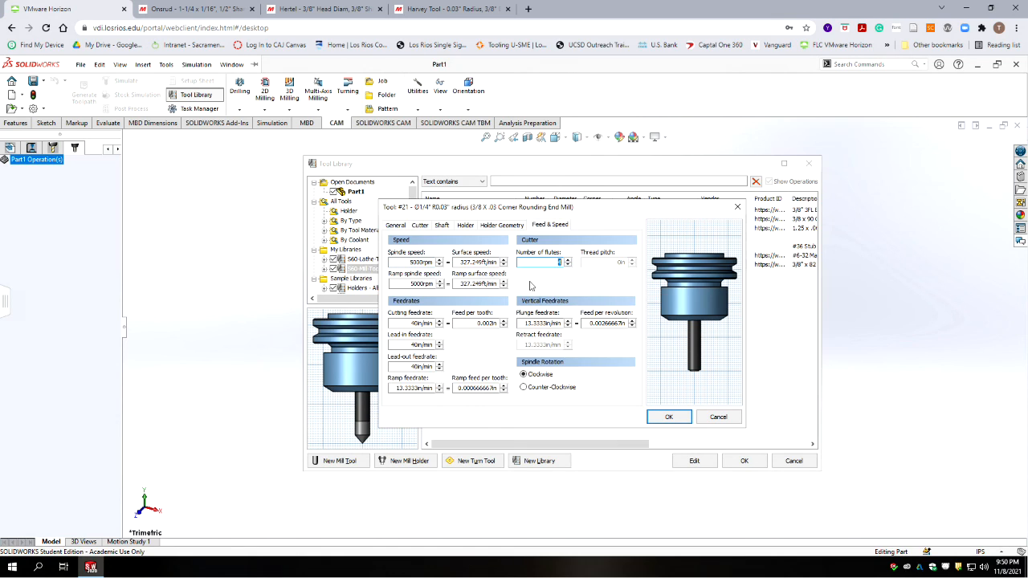
click(414, 263)
text(400)
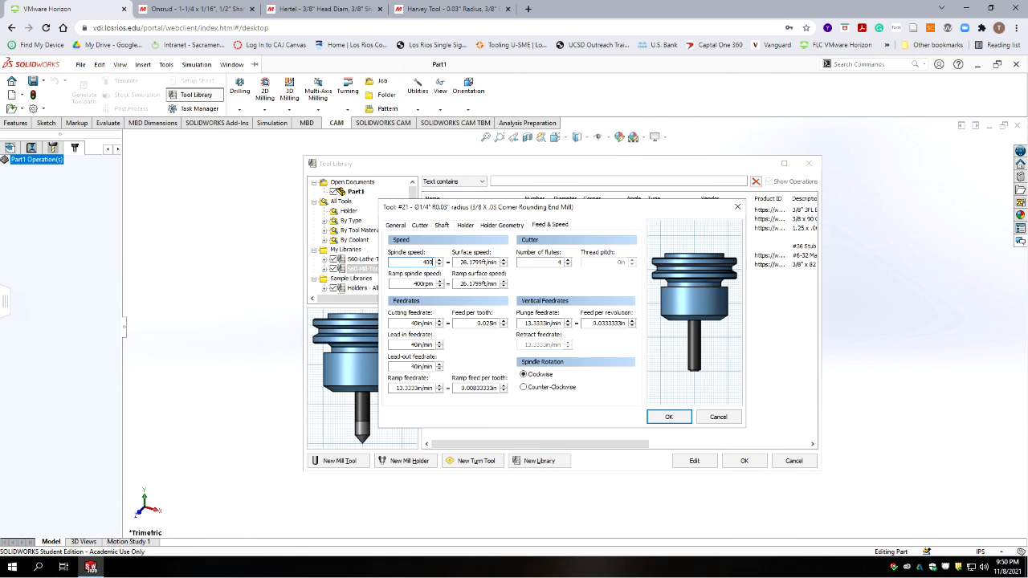
key(BackSpace)
key(BackSpace)
key(BackSpace)
text(2000)
click(614, 410)
click(667, 416)
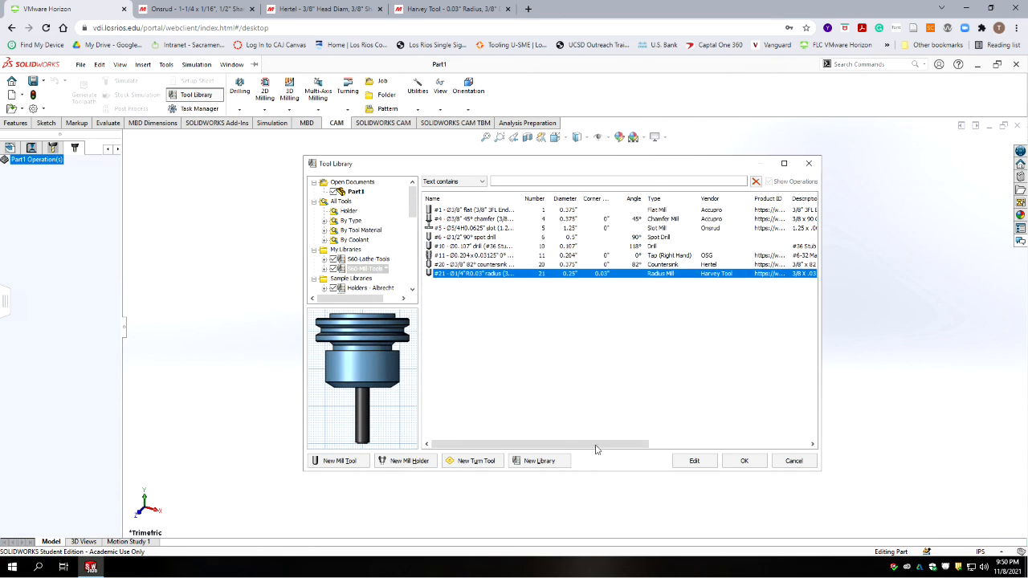
click(550, 358)
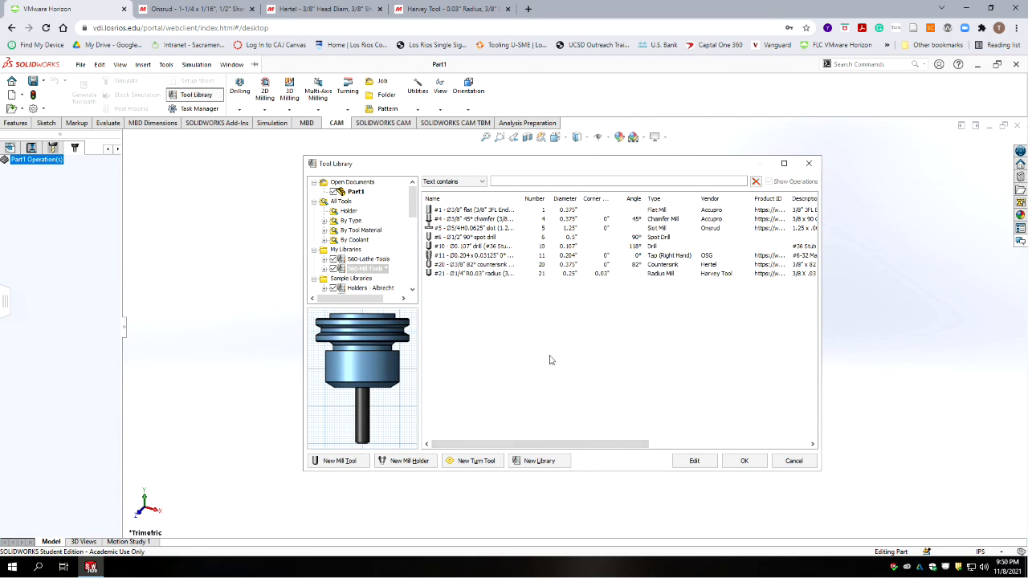